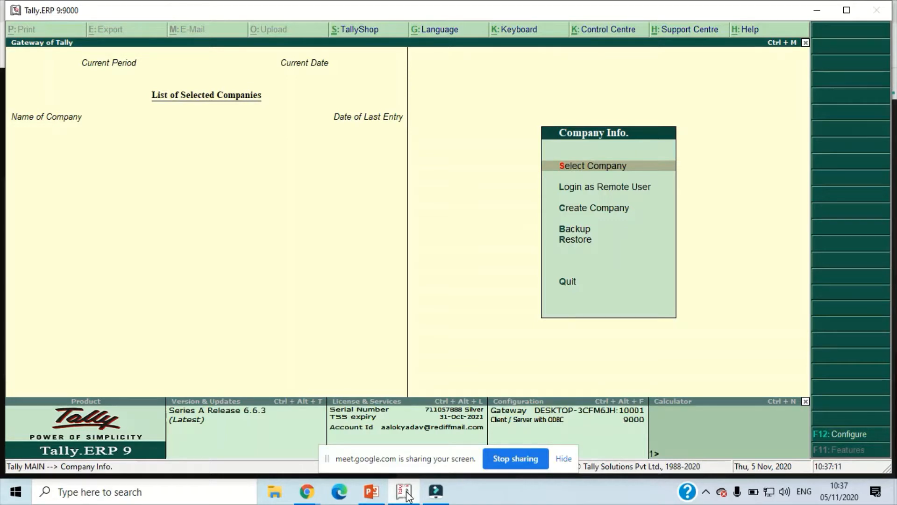
- Start creating a new company named Nidhi and Co., keeping the same mailing name
key(Down)
key(Down)
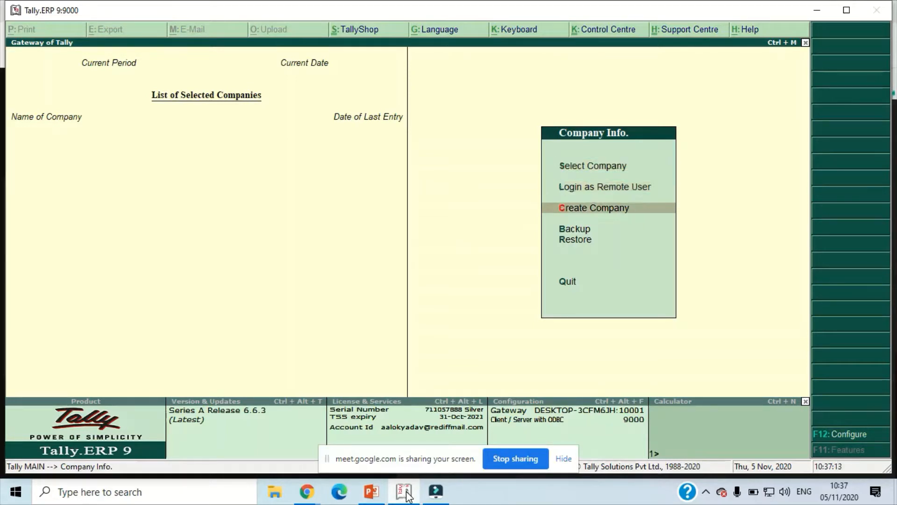
key(Return)
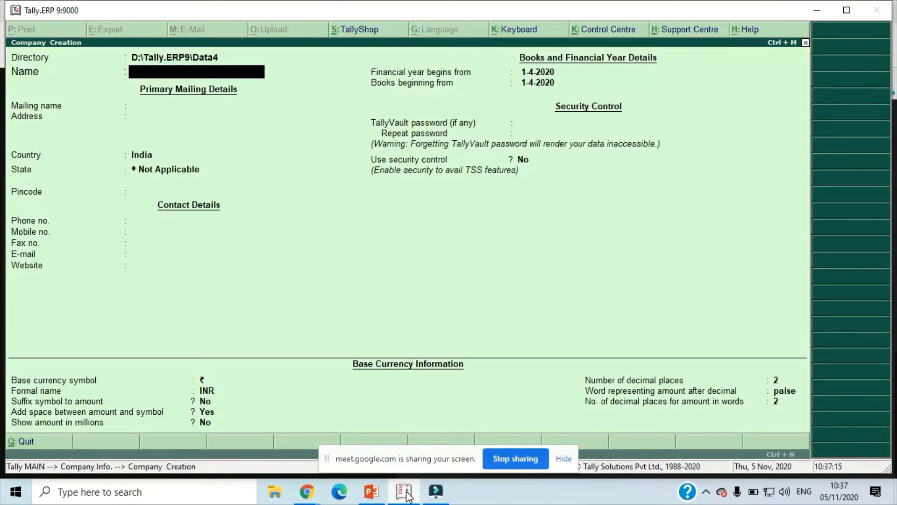
text(Nidhi and Co,)
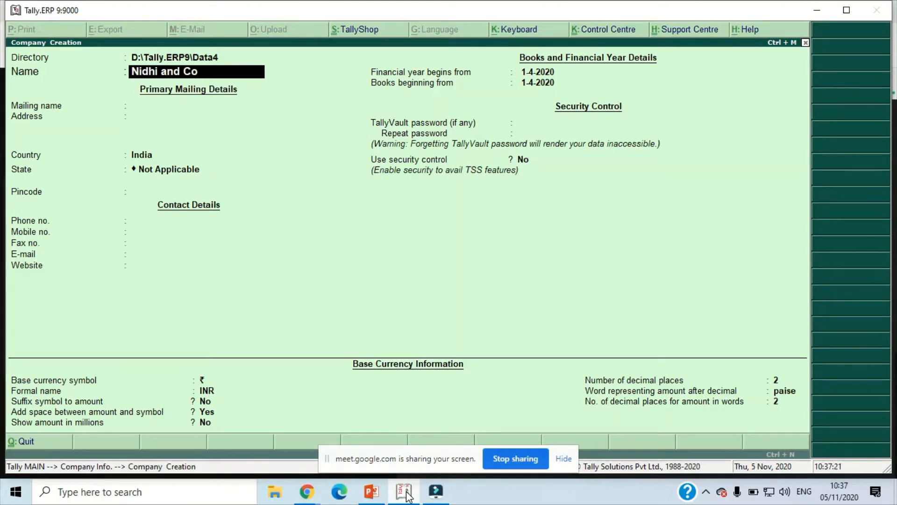
key(Return)
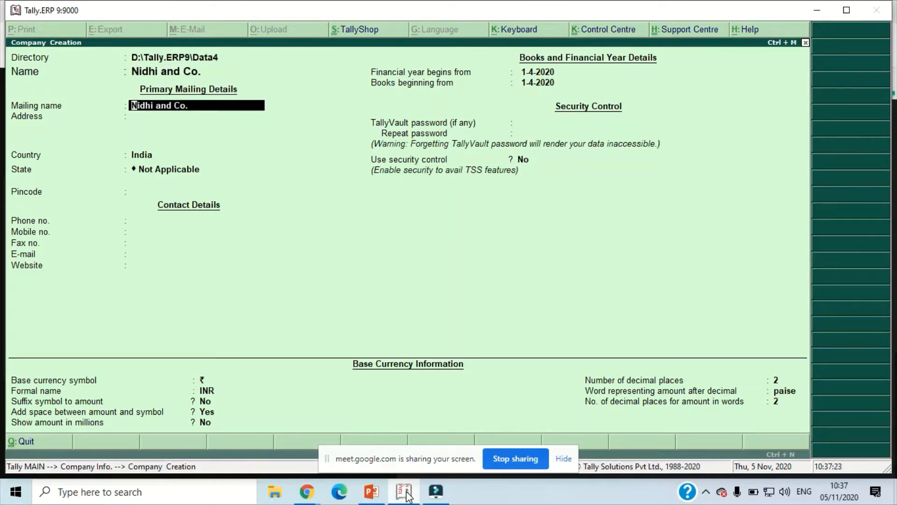
key(Return)
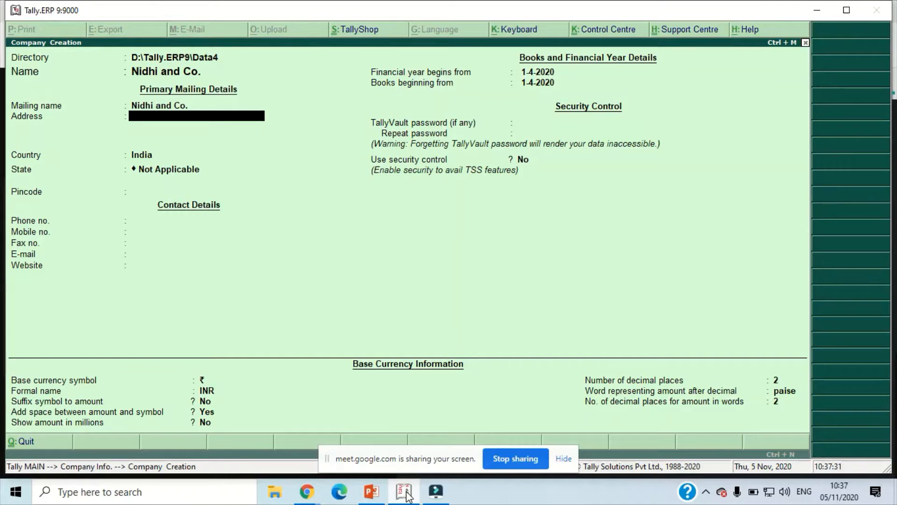
- Enter the company's street address and town in its mailing details, keeping India as the country
text(Damua Main Road)
key(Return)
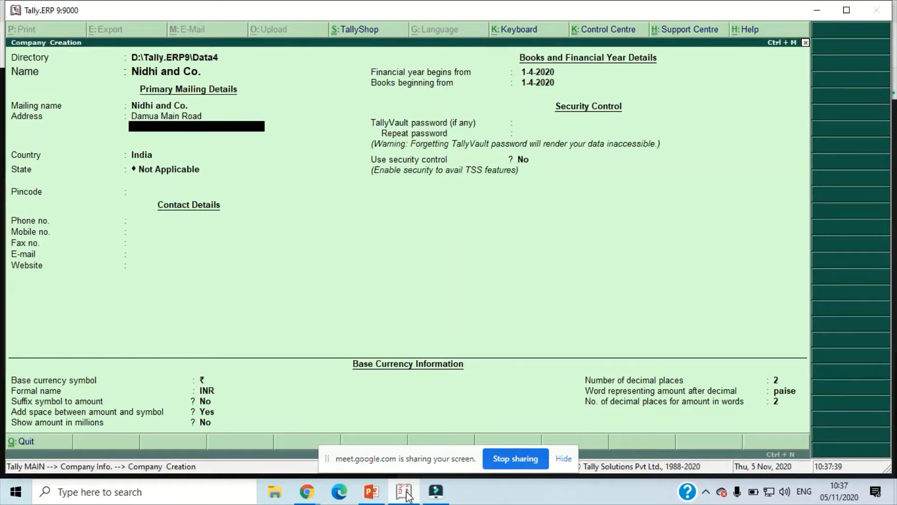
text(Damua)
key(Return)
key(Return)
key(Return)
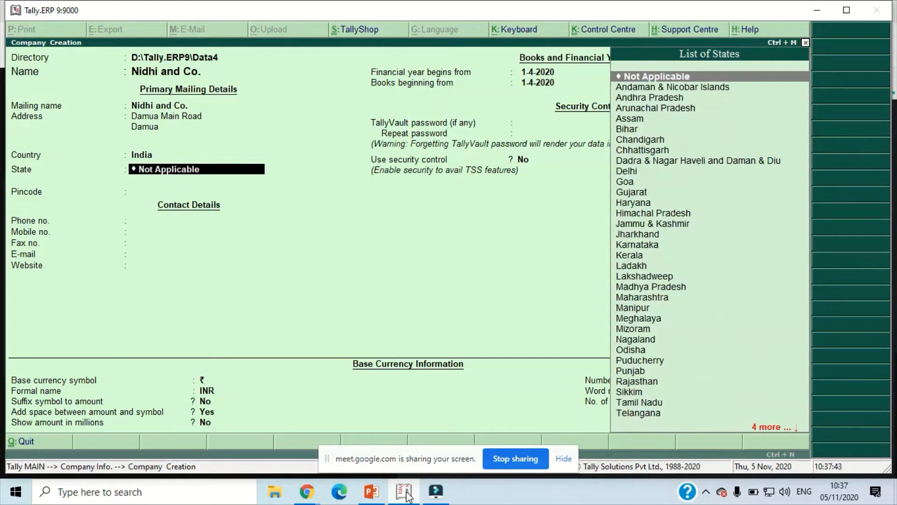
- Set the state to Madhya Pradesh and save the company with blank contact details and default financial year, security and currency settings
text(M)
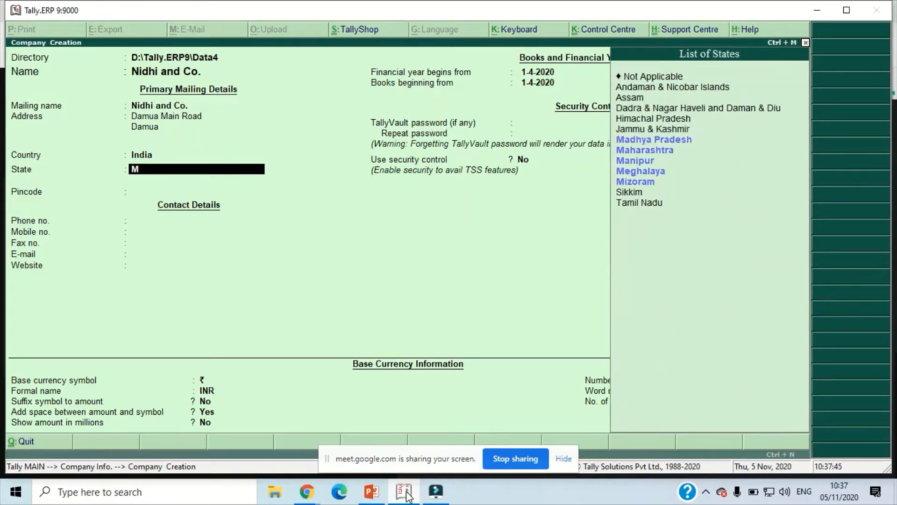
key(Return)
key(Return)
key(Return)
key(Return)
key(Return)
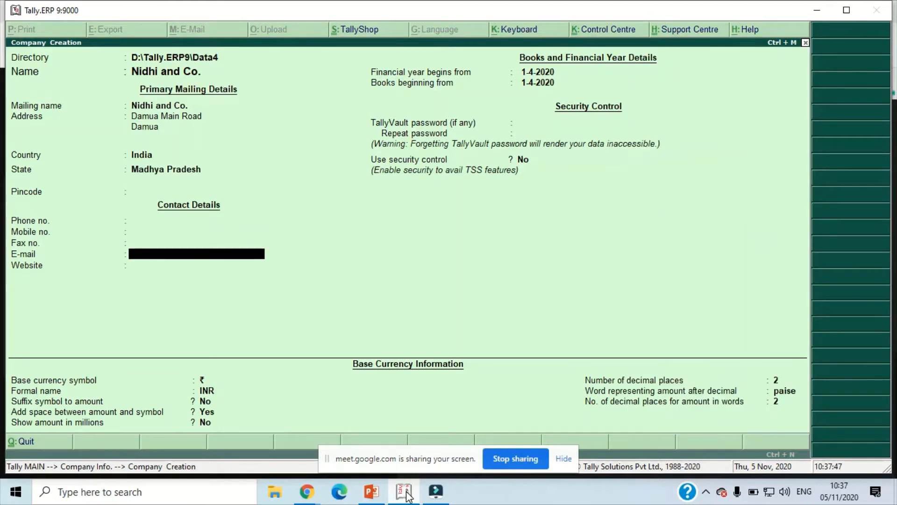
key(Return)
key(Return)
key(Return)
key(Return)
key(Return)
key(Return)
key(Return)
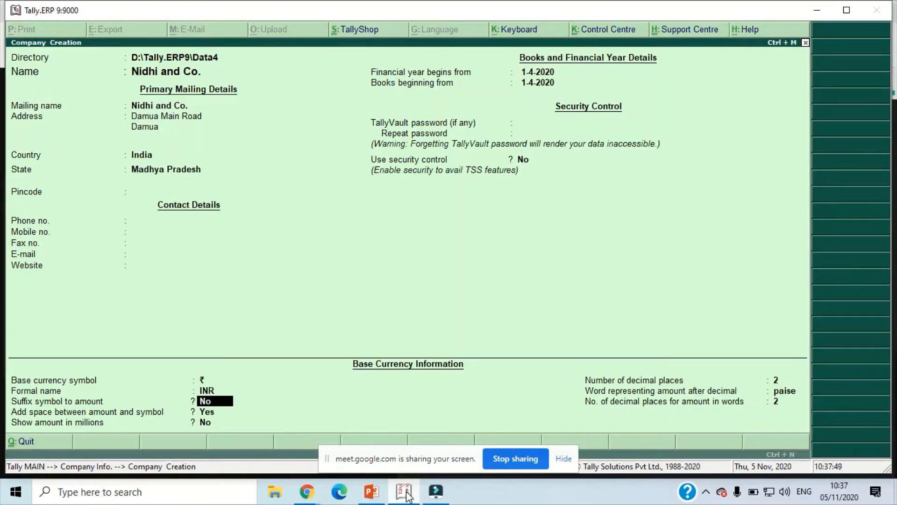
key(Return)
key(Return)
key(Return)
key(Return)
key(Return)
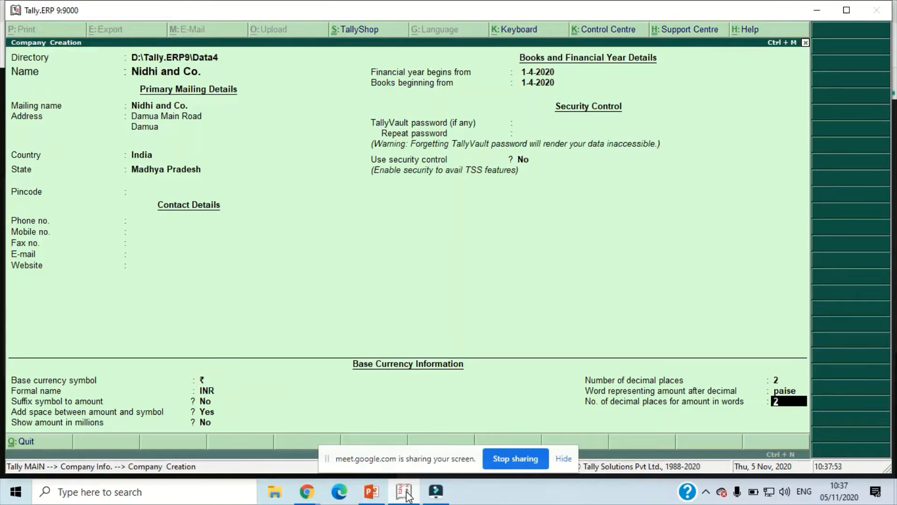
key(Return)
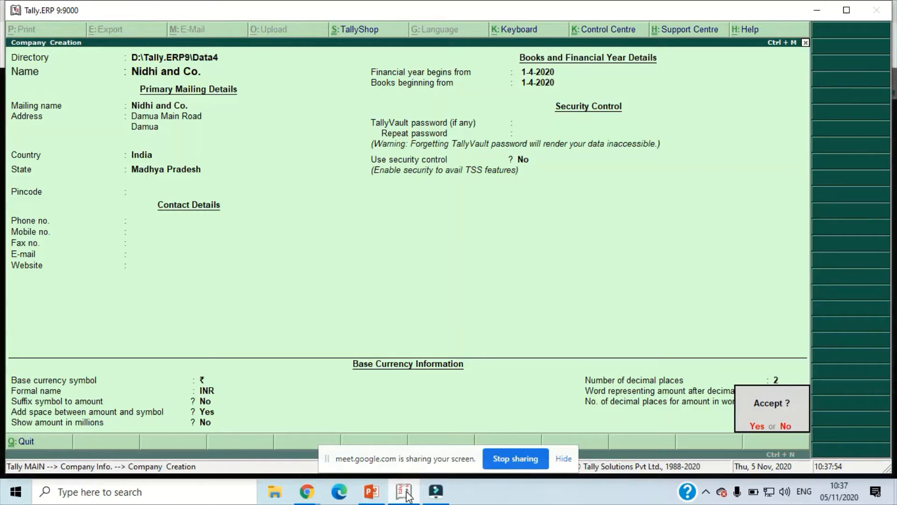
- Switch to the Google Meet window in Chrome and admit the participant waiting to join the call
click(306, 495)
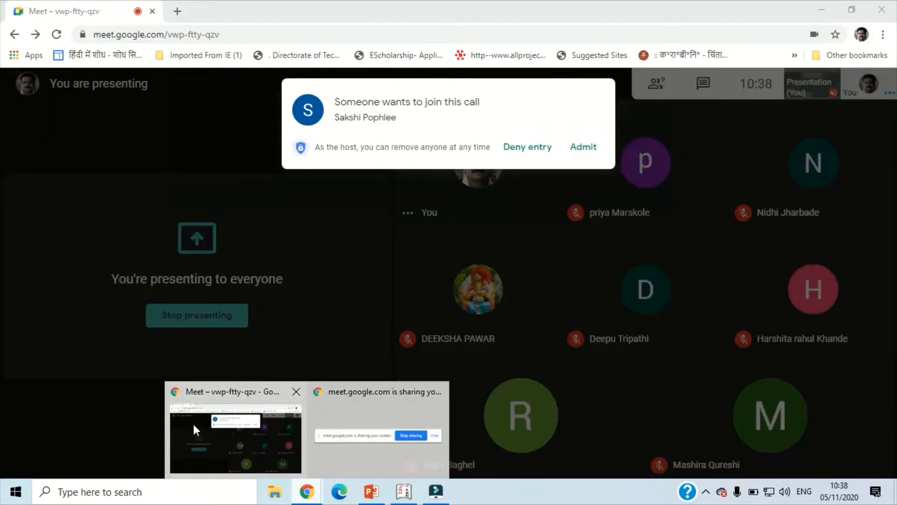
click(193, 424)
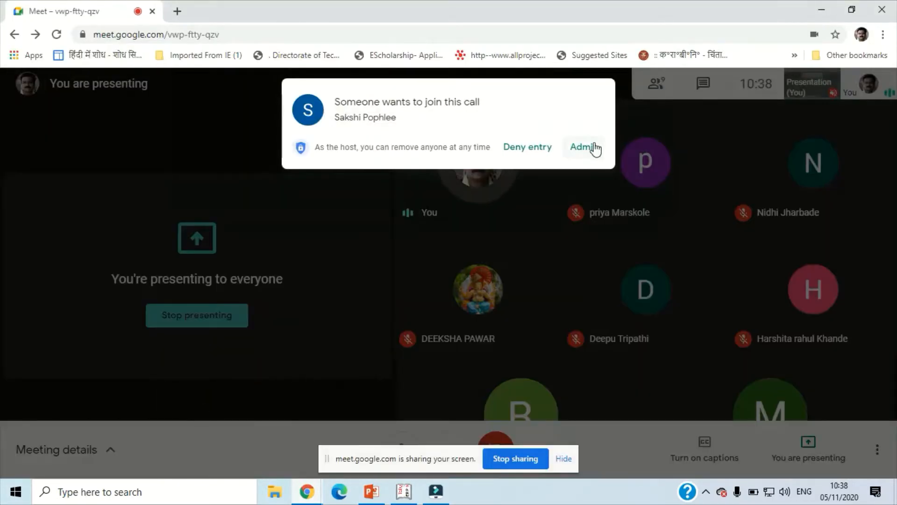
click(587, 148)
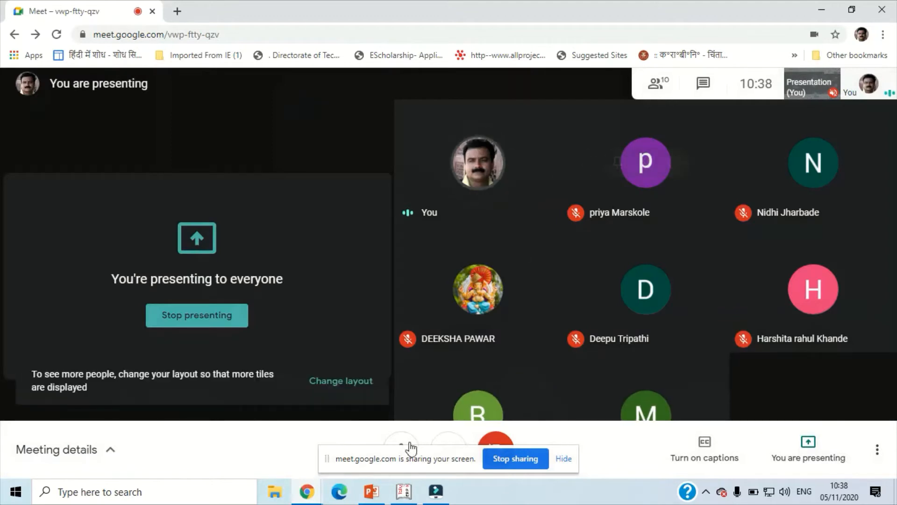
- Switch back to Tally.ERP 9 and open the creation form for a single ledger in Nidhi and Co
click(405, 493)
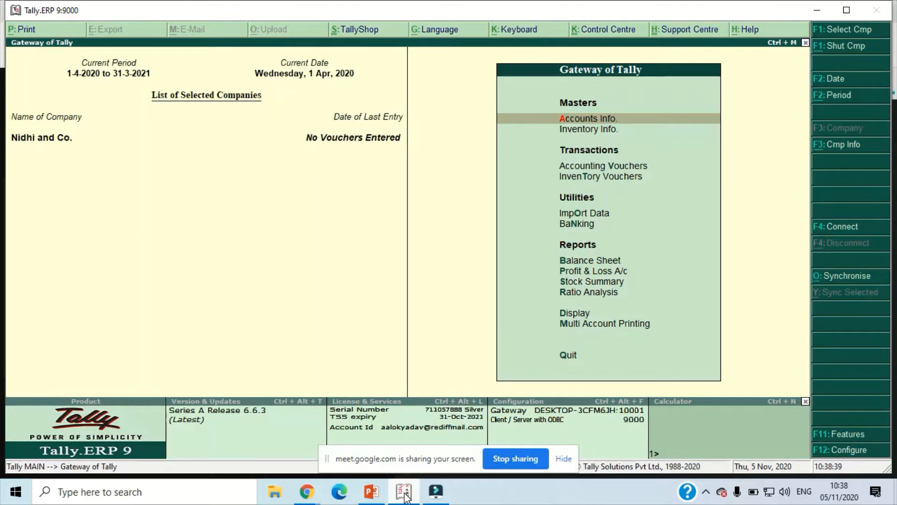
key(Return)
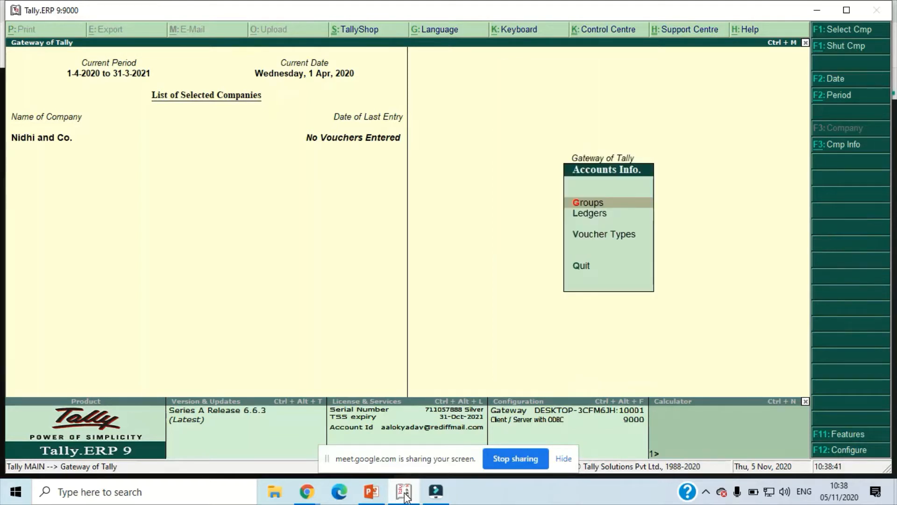
key(Down)
key(Return)
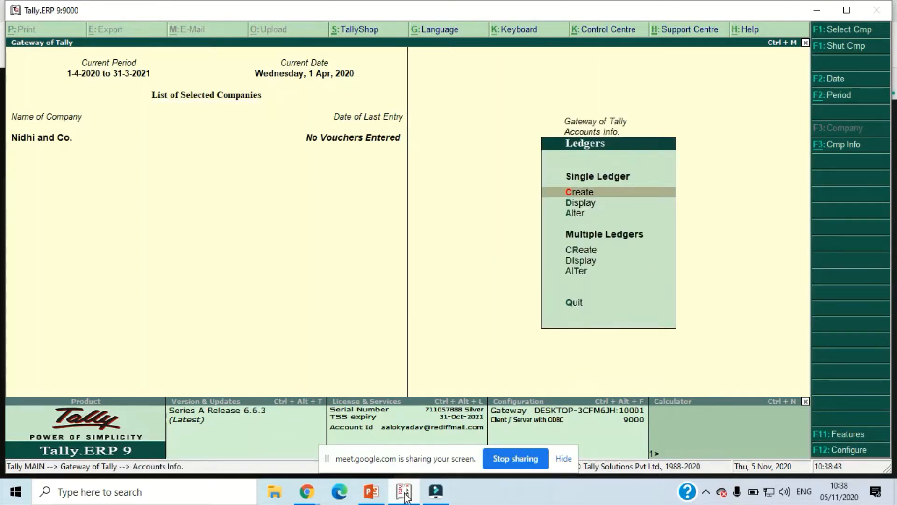
key(Return)
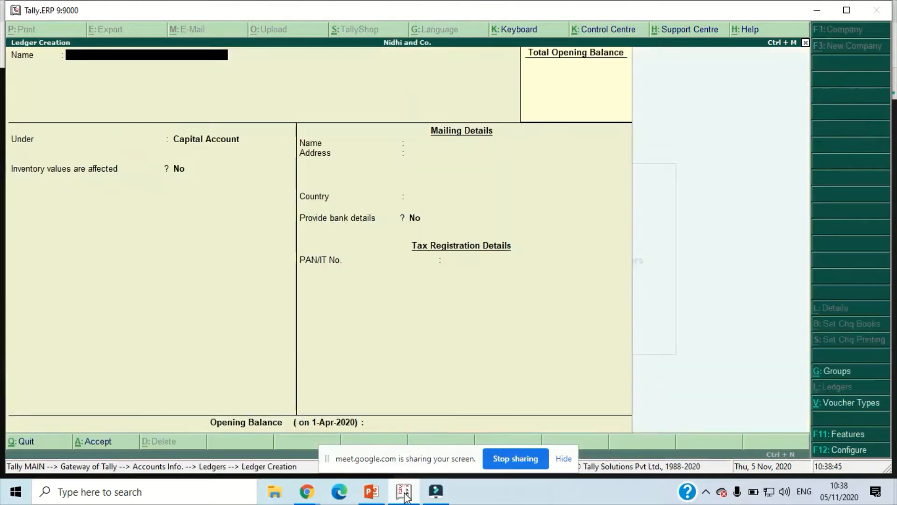
- Create the ledger Purchase A/c under Purchase Accounts with inventory values affected set to Yes
text(Purchase A)
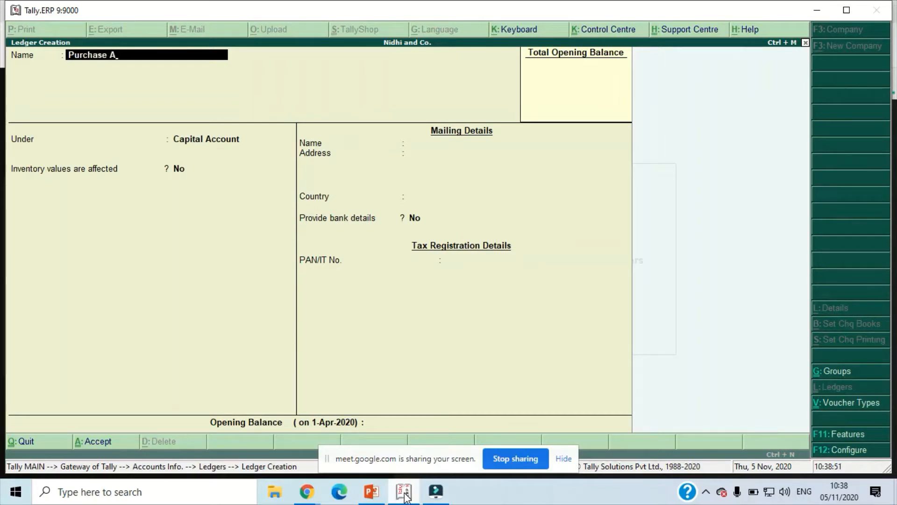
text(/c)
key(Return)
key(BackSpace)
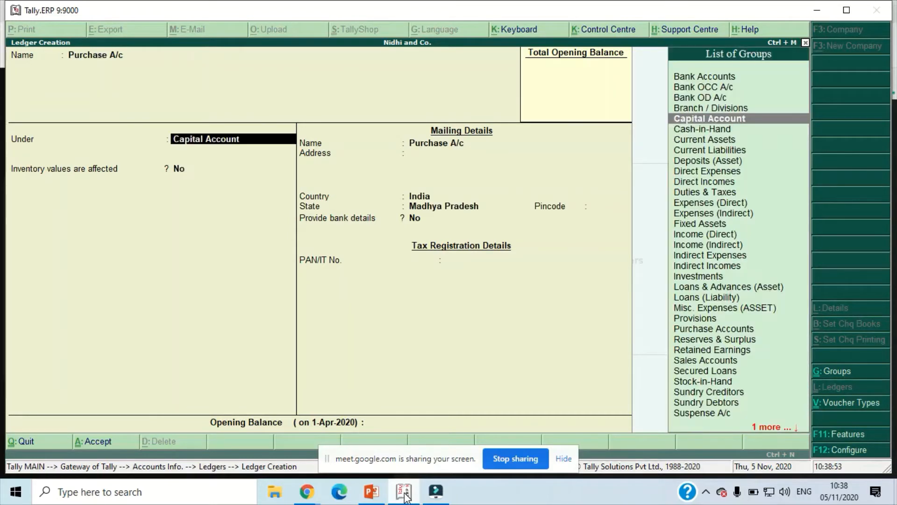
text(Pu)
key(Return)
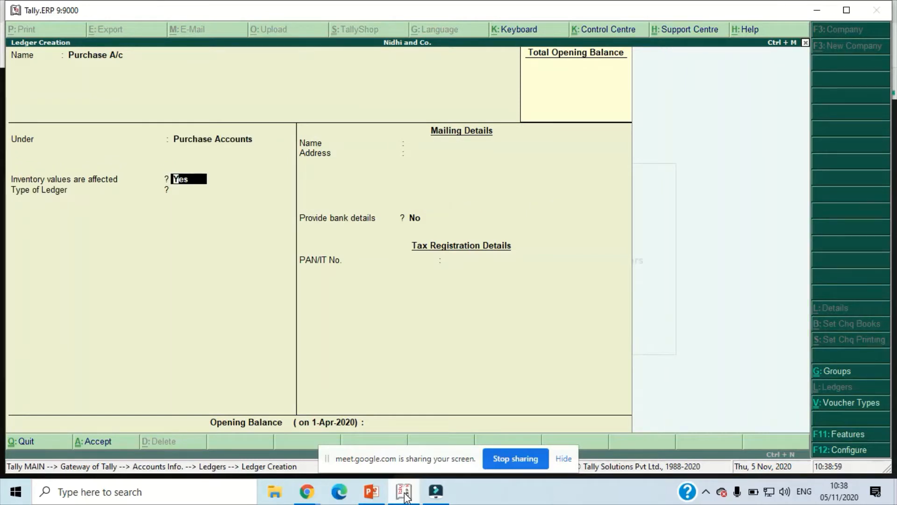
key(BackSpace)
key(BackSpace)
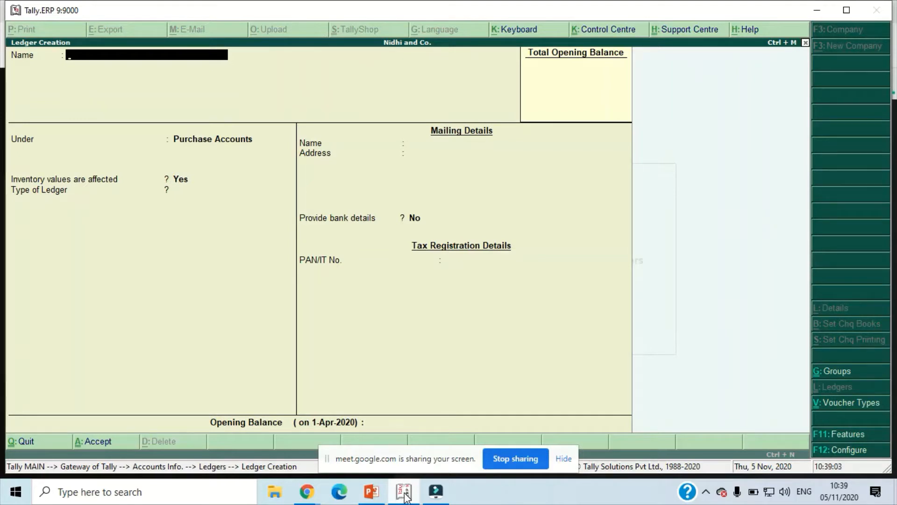
- Create the ledger Priyanka Enterprises under Sundry Creditors, with bill-by-bill balances set to Yes and no default credit period
text(Priyanka Enterprises)
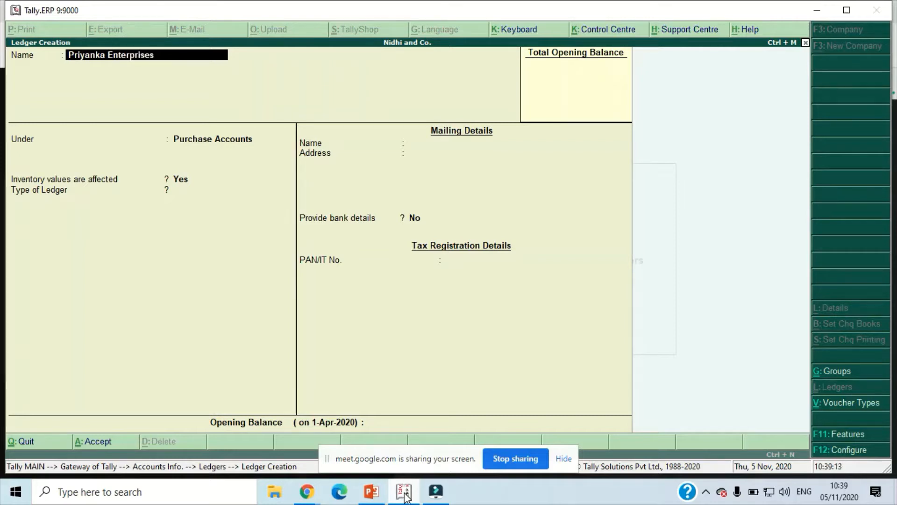
key(Return)
text(Su)
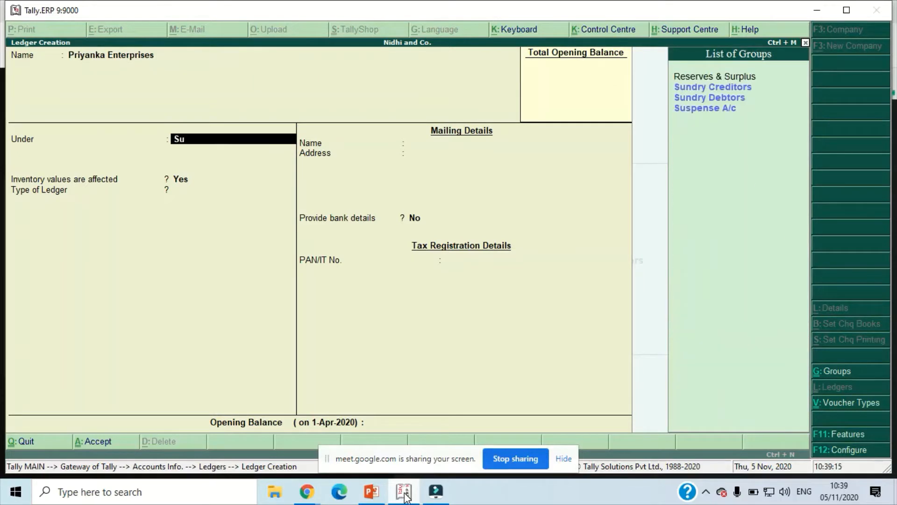
key(Return)
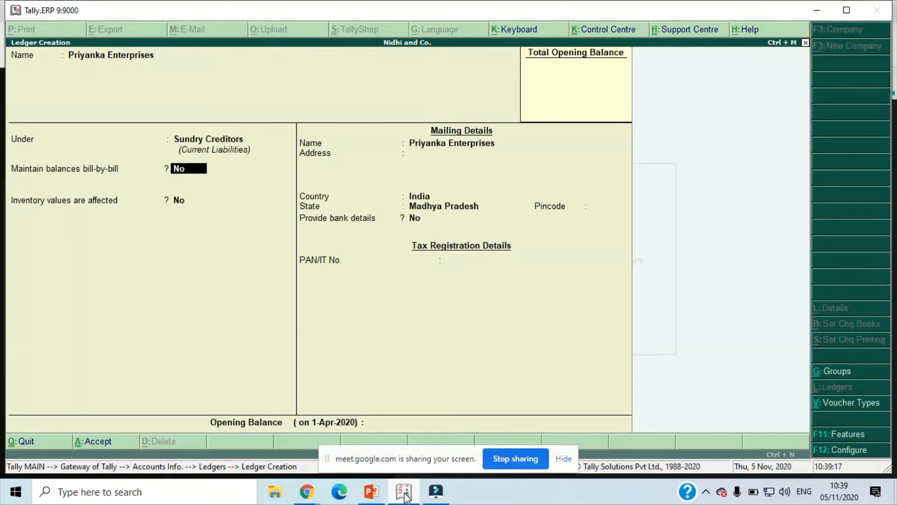
text(y)
key(Return)
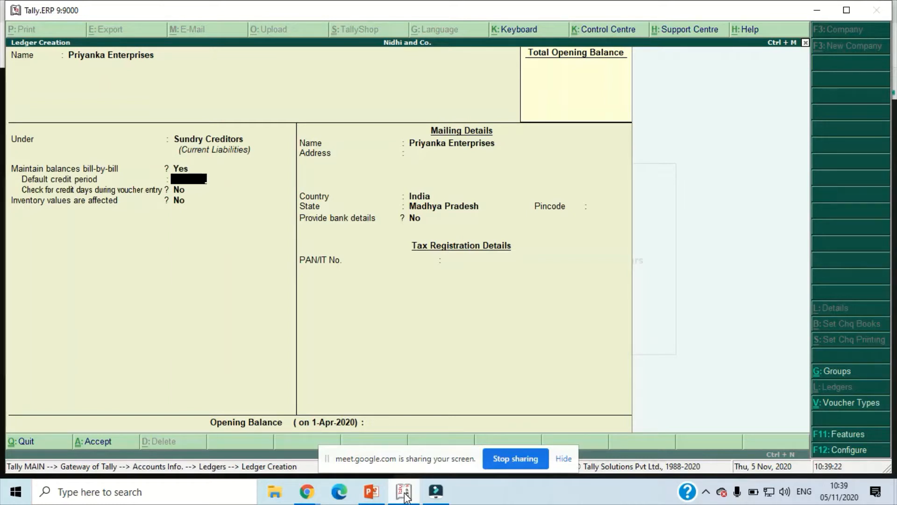
key(ctrl+a)
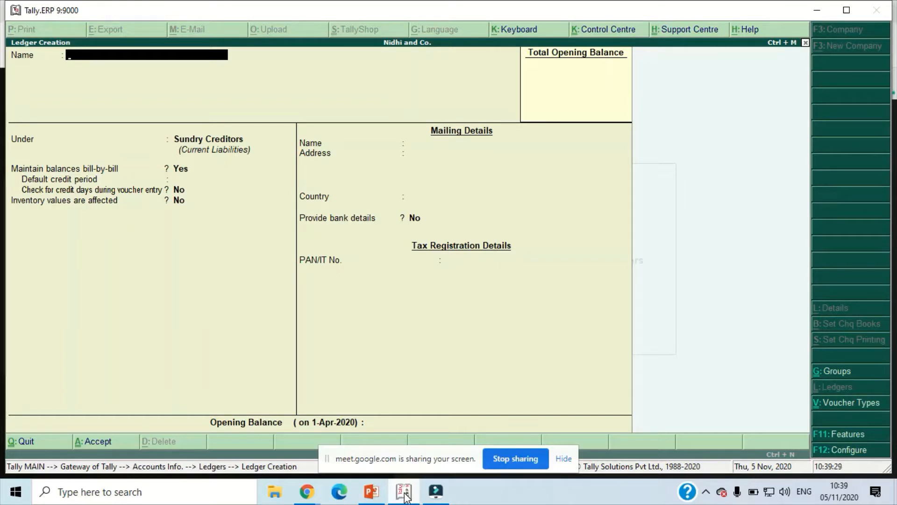
- Name the new ledger Carriage Inward and place it under Direct Expenses
text(Carriage Inward)
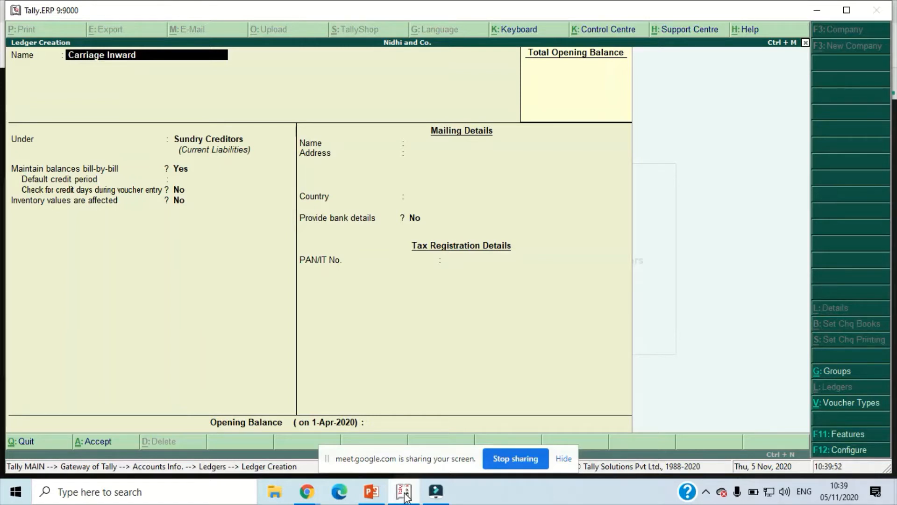
mouse_move(308, 500)
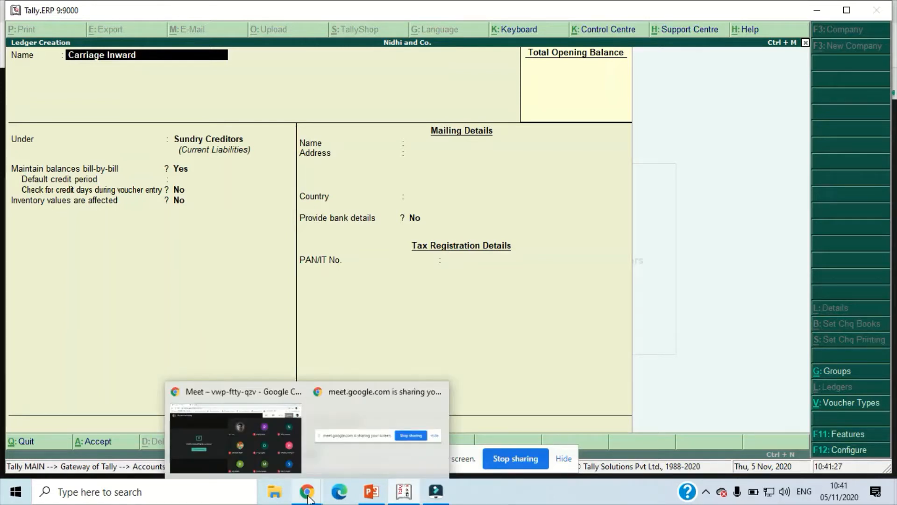
key(Return)
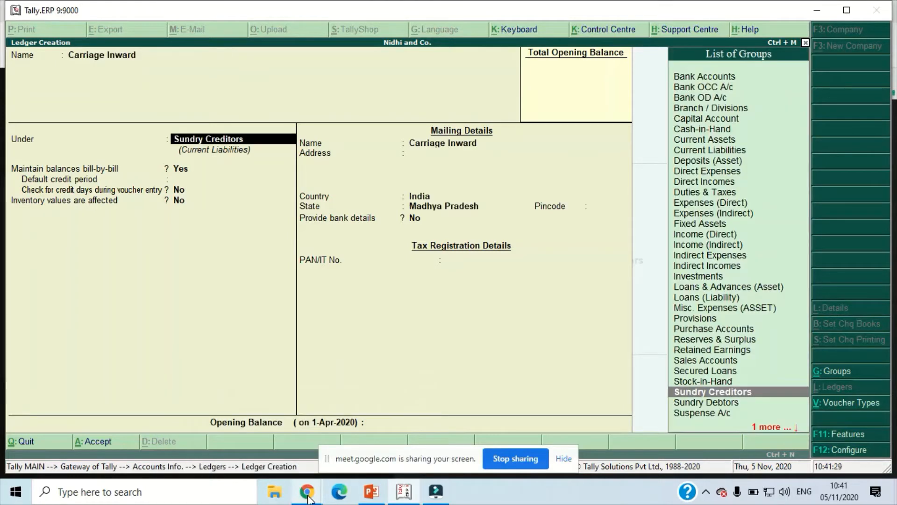
text(Di)
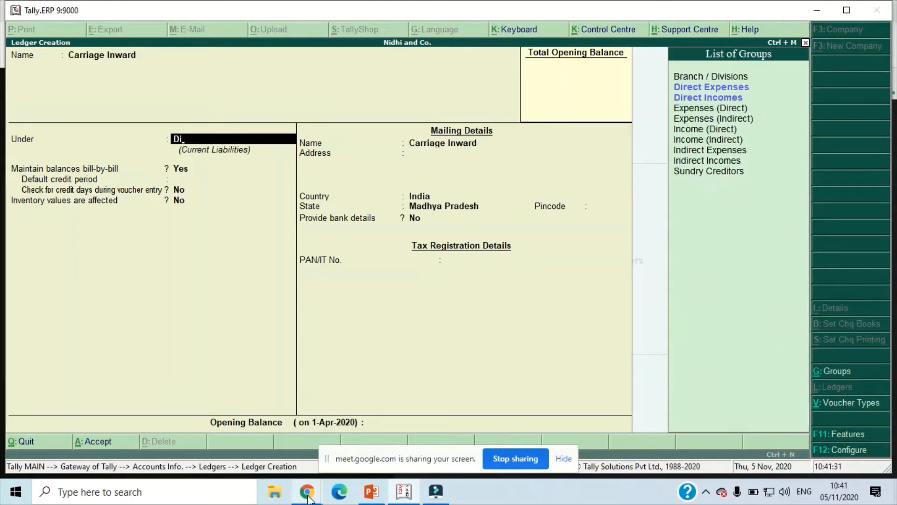
key(Return)
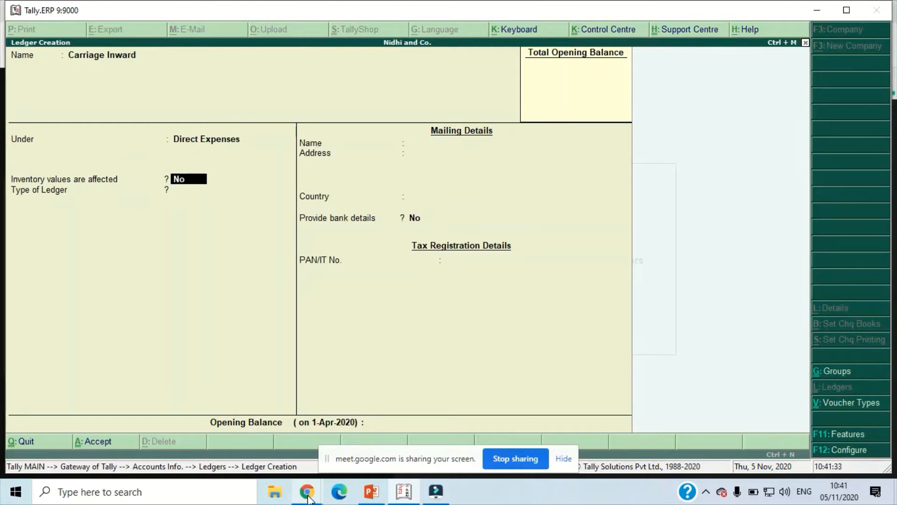
- Save the Carriage Inward ledger with inventory values affected set to No and its type as Not Applicable
key(Return)
key(Return)
key(Return)
key(Return)
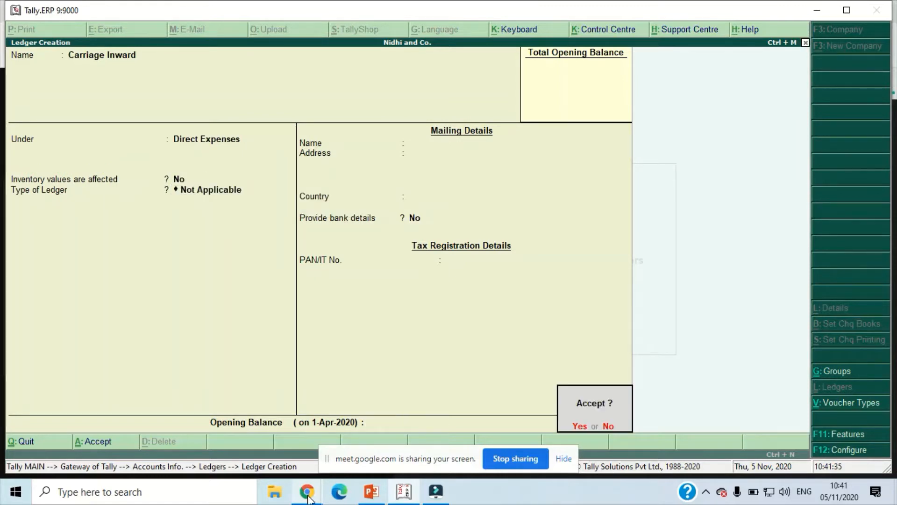
key(Return)
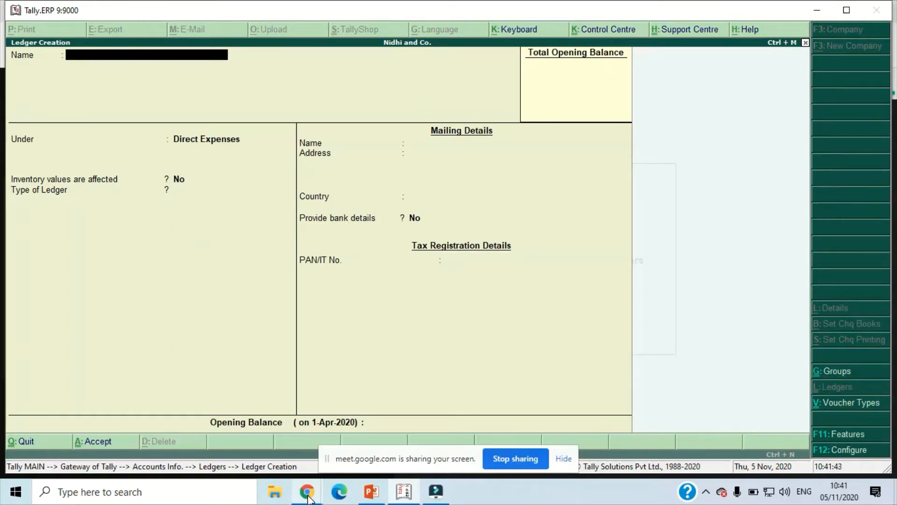
- Leave ledger creation and open the form for creating a single stock item
key(Escape)
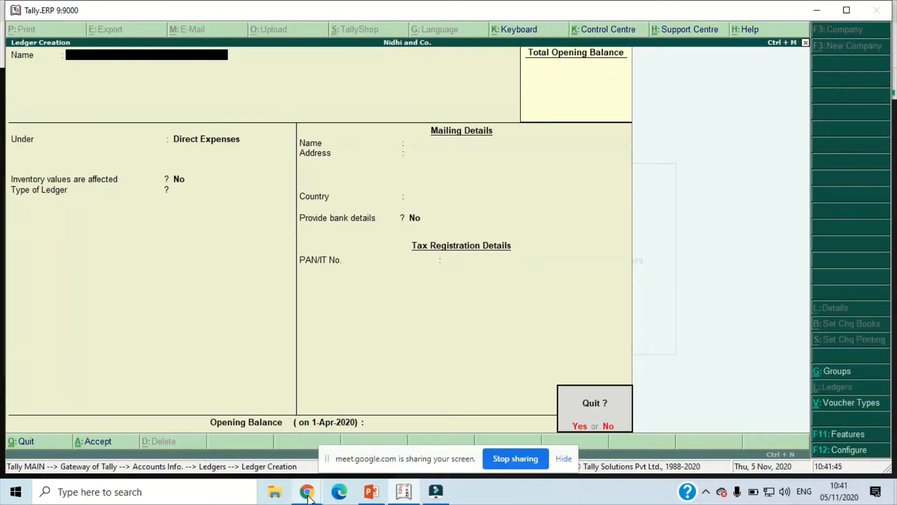
key(y)
key(Escape)
key(Escape)
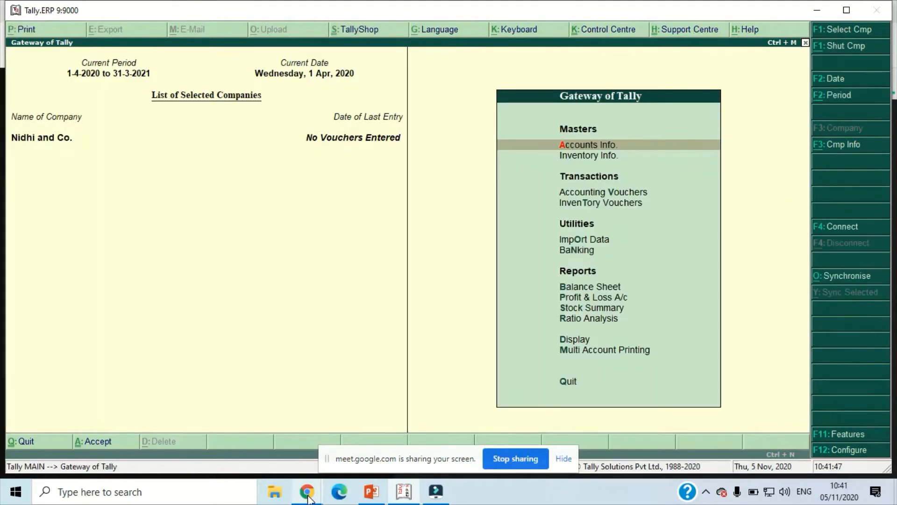
key(Down)
key(Return)
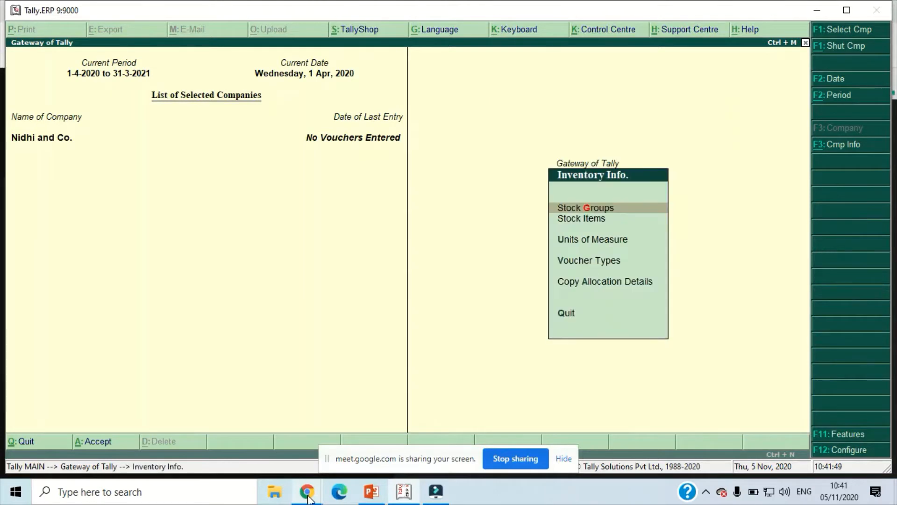
key(Down)
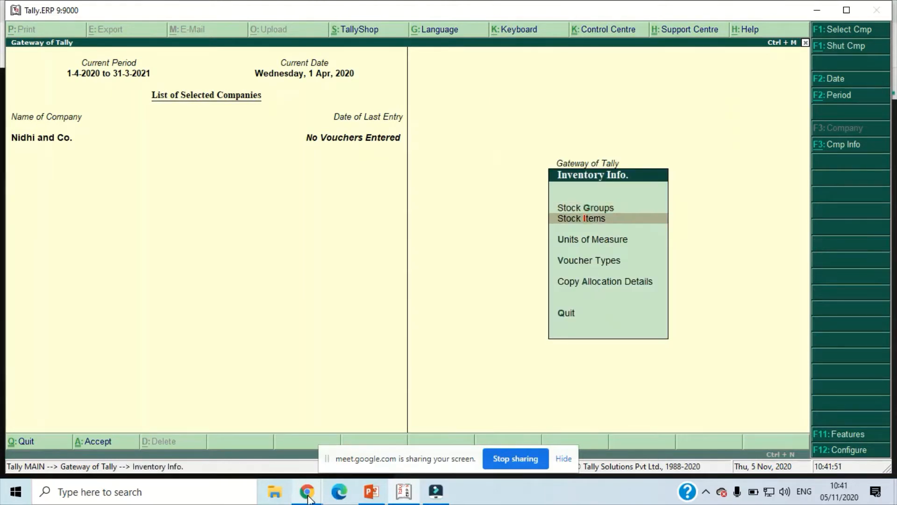
key(Return)
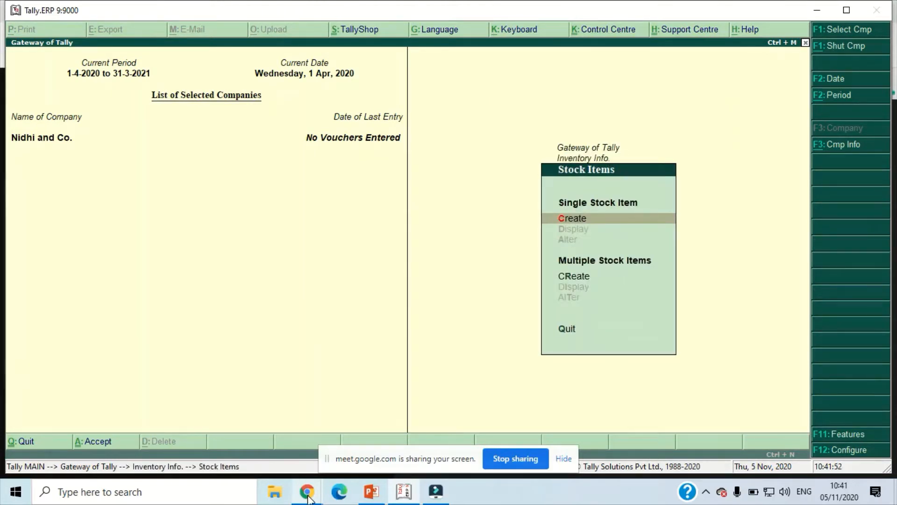
key(Return)
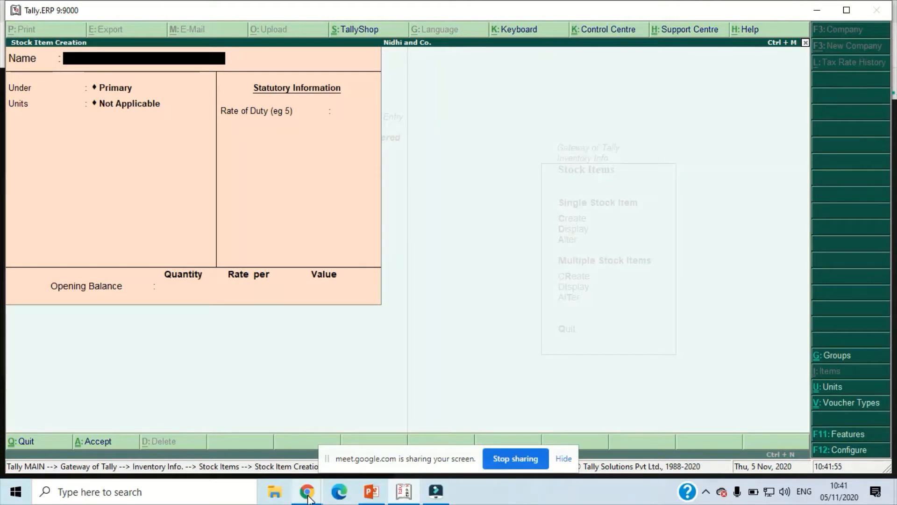
- Name the new stock item Item 1 and place it under Primary
text(Item)
text(1)
key(Return)
key(Return)
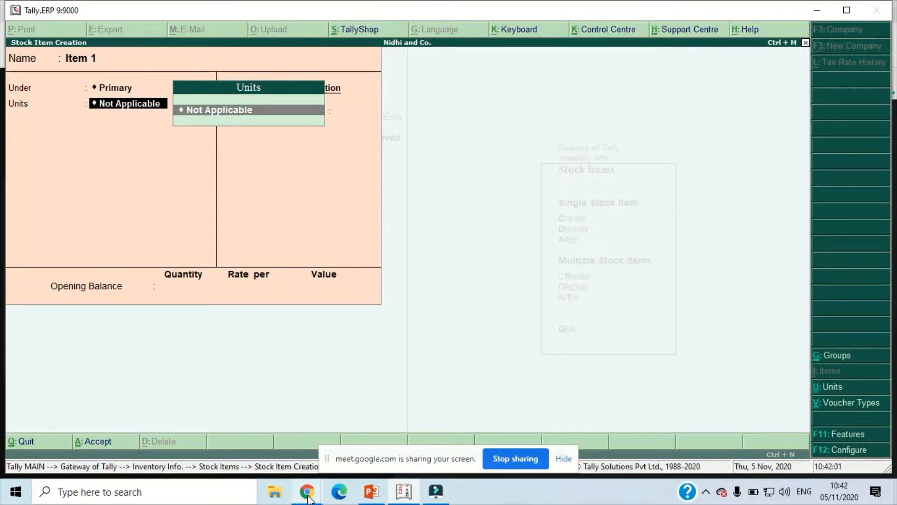
- Create a simple unit with symbol Nos and 0 decimal places as the unit for Item 1
key(alt+c)
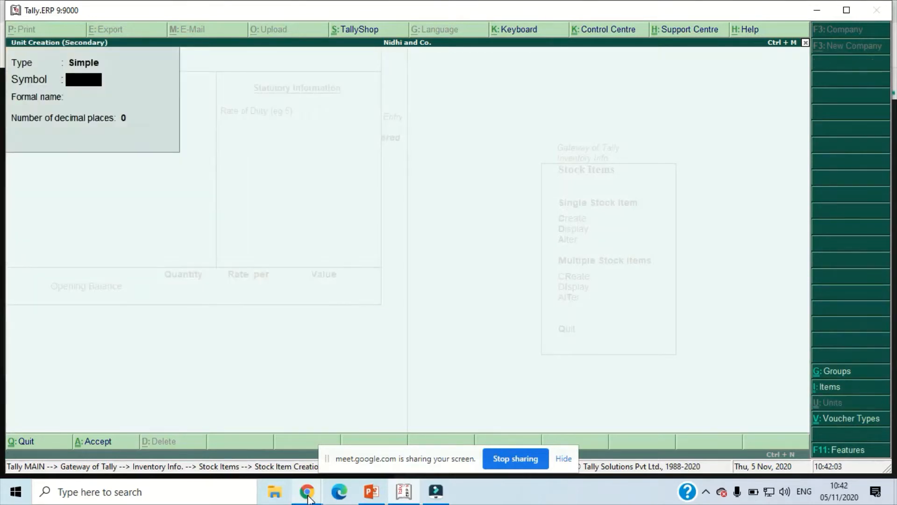
text(Nos)
key(Return)
key(Return)
key(Return)
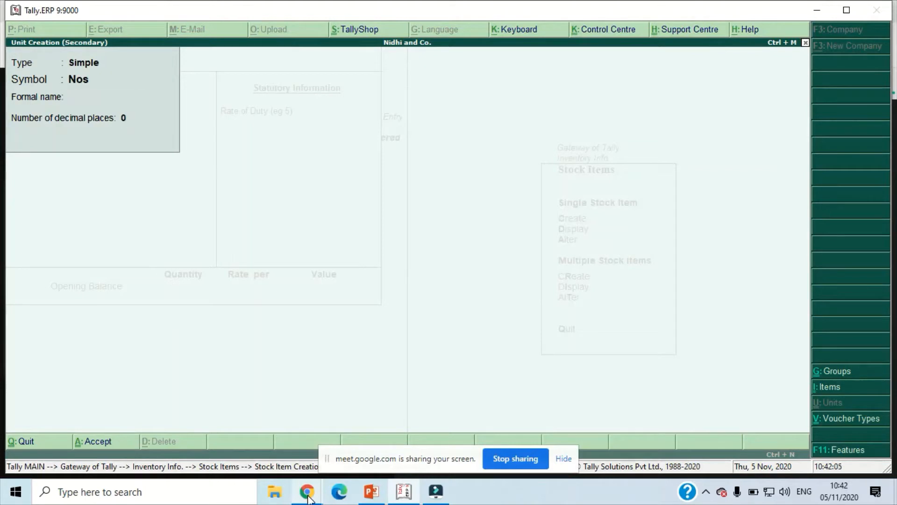
key(Return)
- Save Item 1 with a rate of duty of 0 and no opening balance
key(Return)
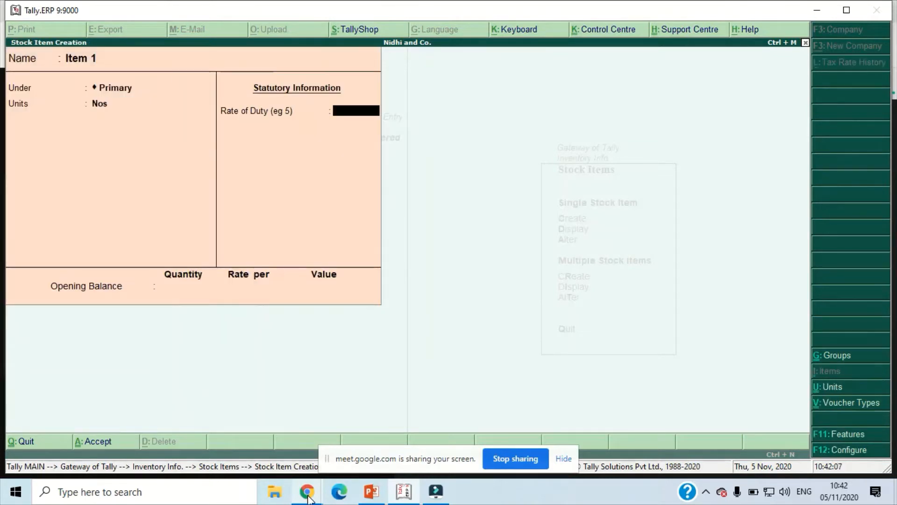
key(Return)
key(Return)
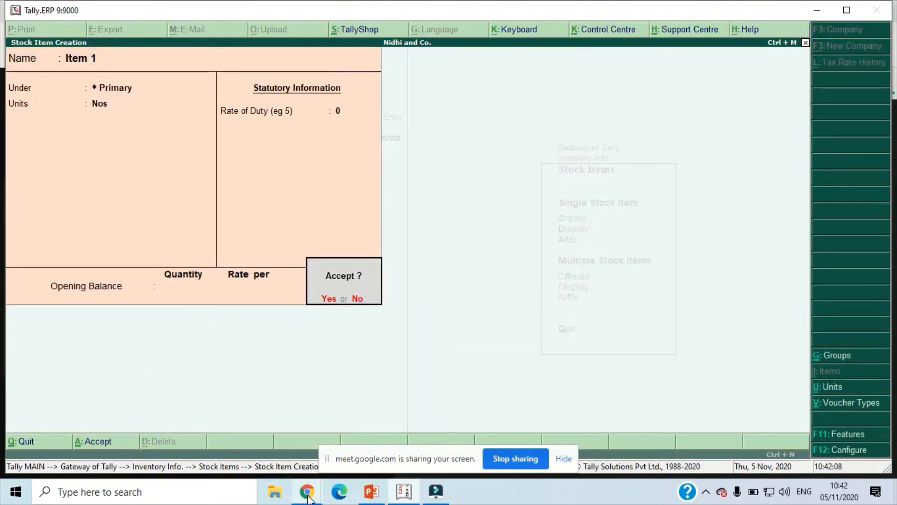
key(Return)
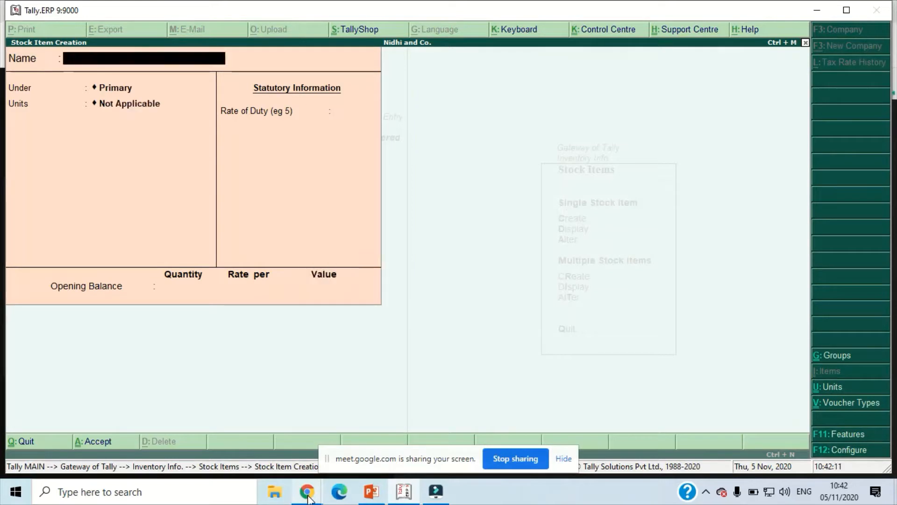
- Create the stock item Item 2 under Primary with units Nos and a rate of duty of 0
text(Item 2)
key(Return)
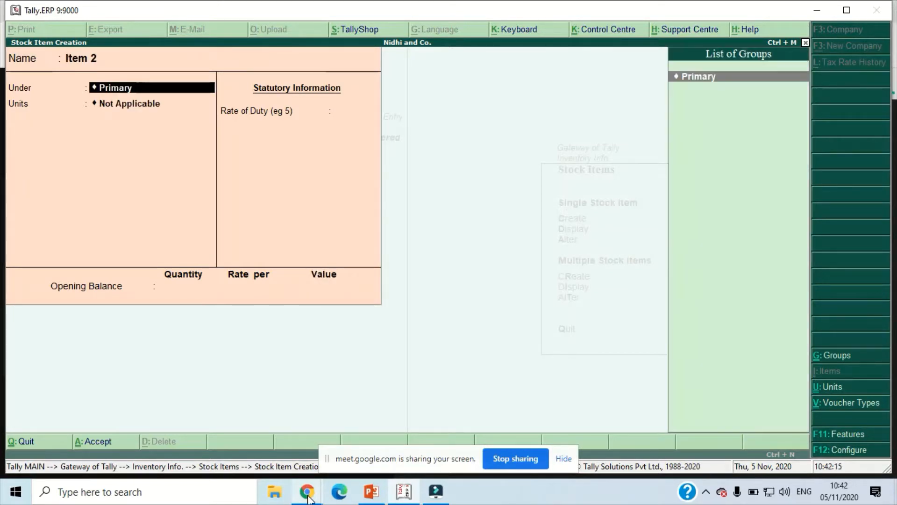
key(Return)
key(Down)
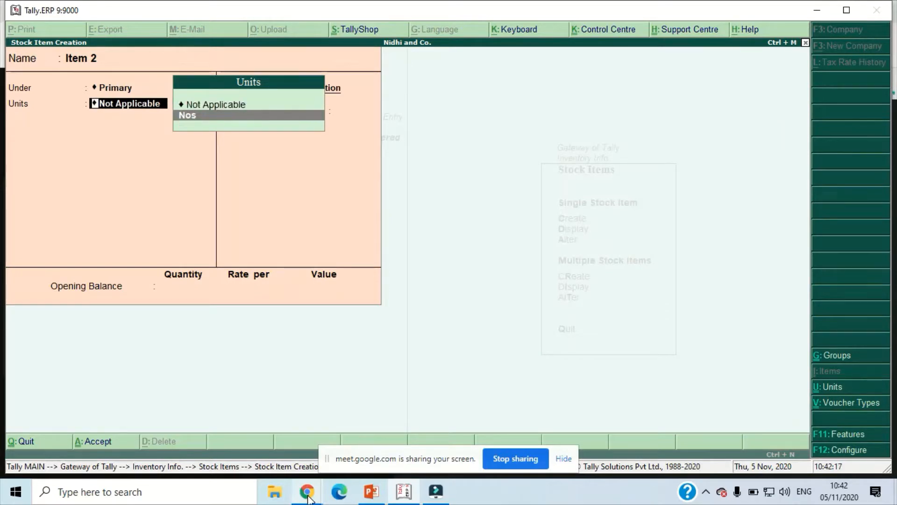
key(Return)
key(Return)
key(Return)
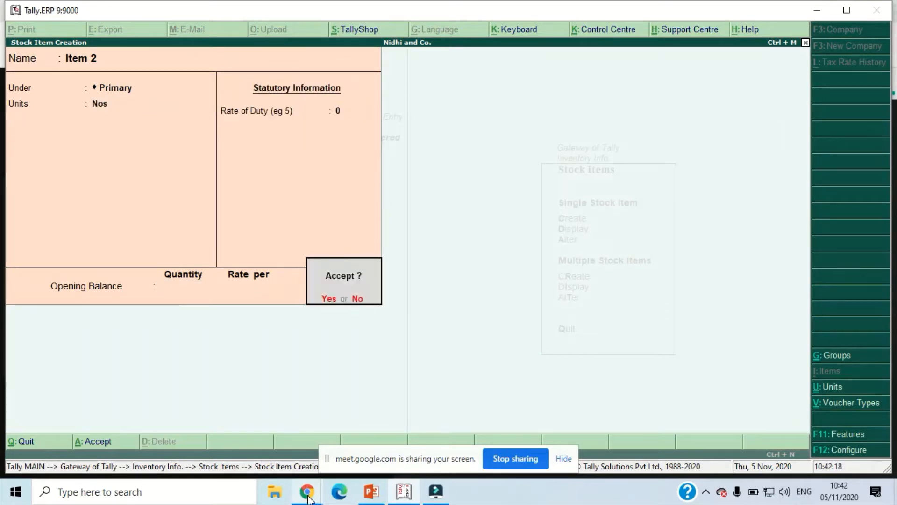
key(Return)
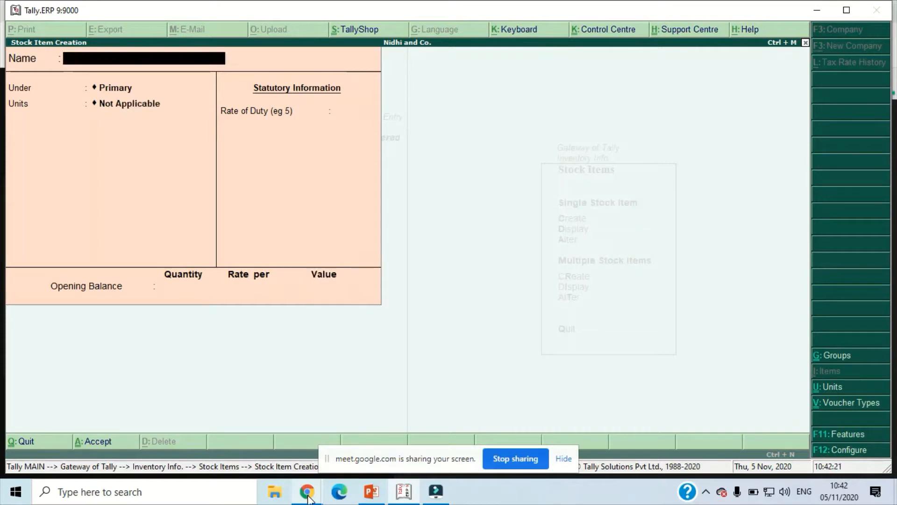
- Leave stock item creation and start a new Purchase accounting voucher
key(Escape)
key(Return)
key(Escape)
key(Escape)
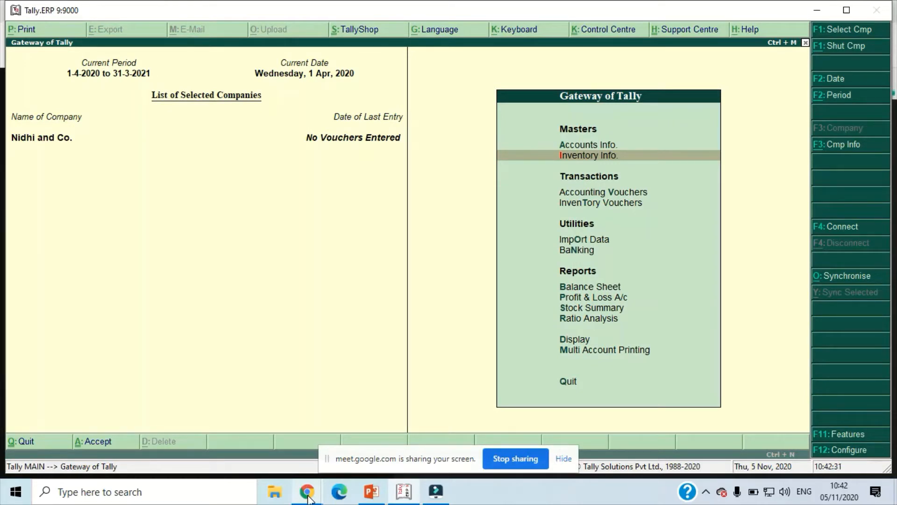
key(Down)
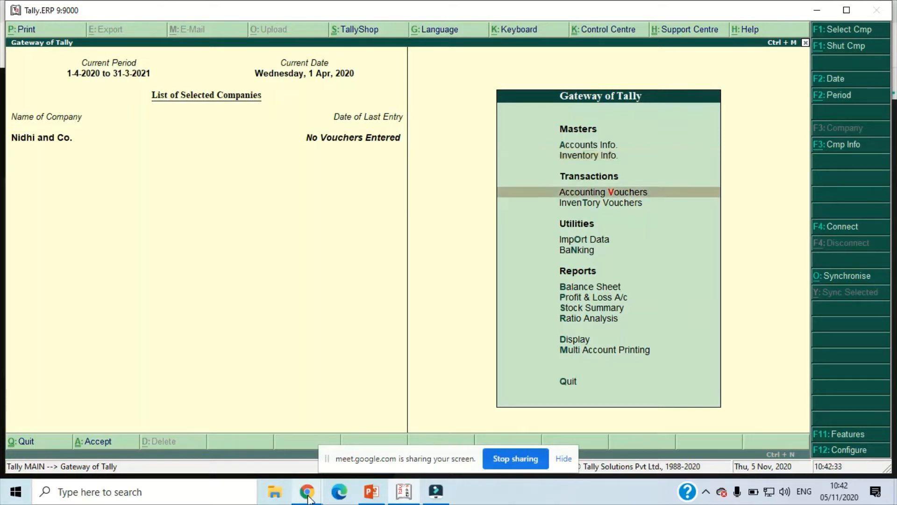
key(Return)
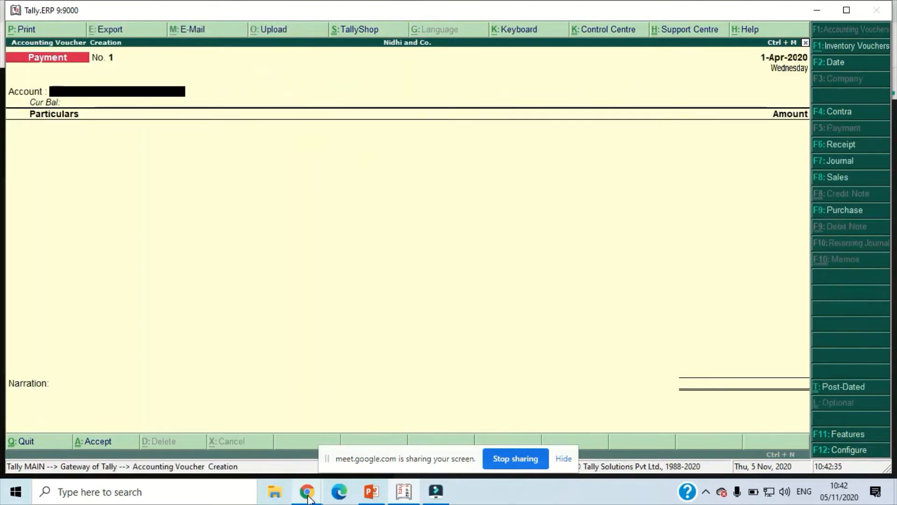
click(840, 208)
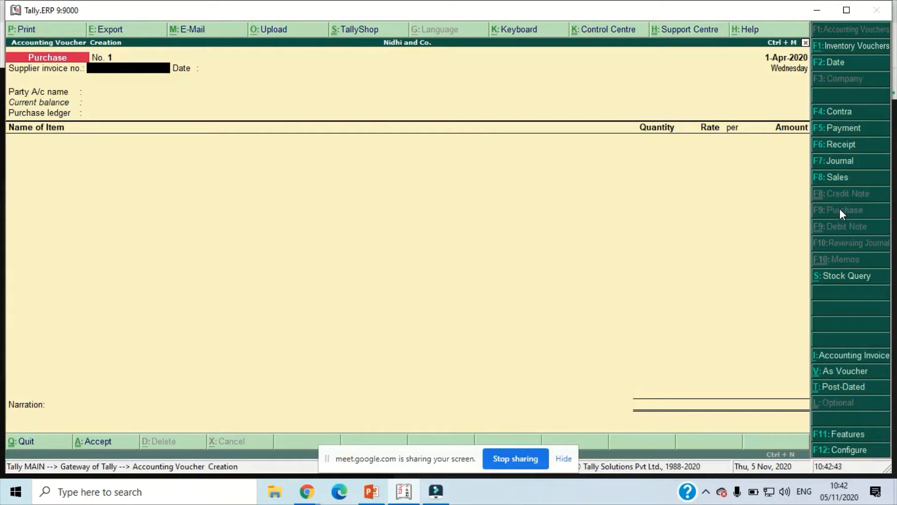
- Leave the supplier invoice details blank and set the party to Priyanka Enterprises and the purchase ledger to Purchase A/c
key(Return)
key(Return)
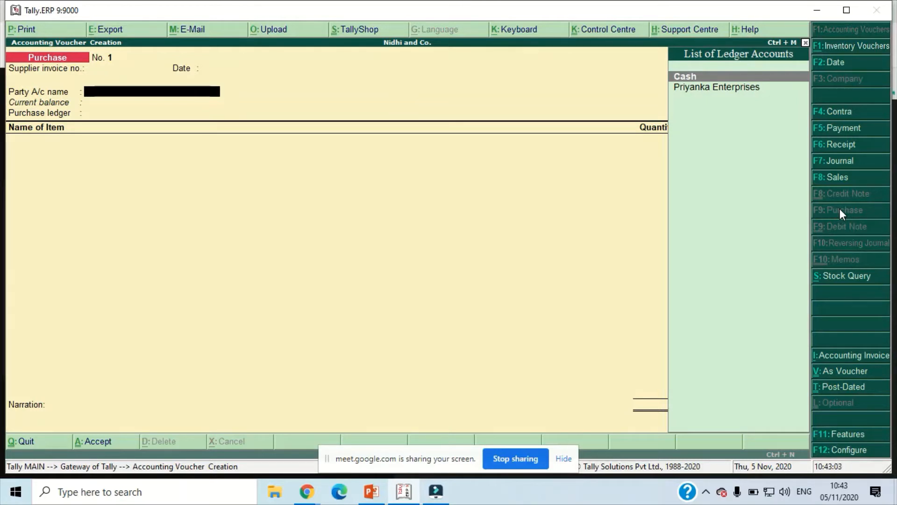
key(Down)
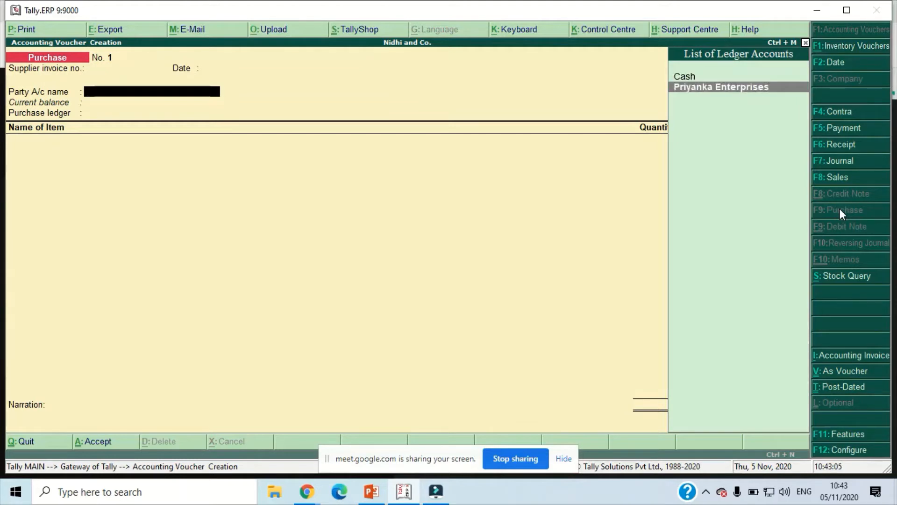
key(Return)
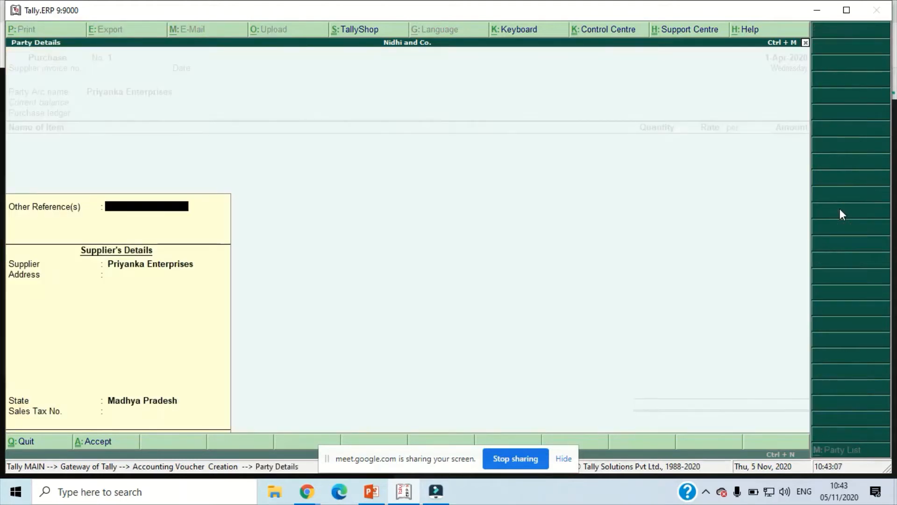
key(Return)
key(Return)
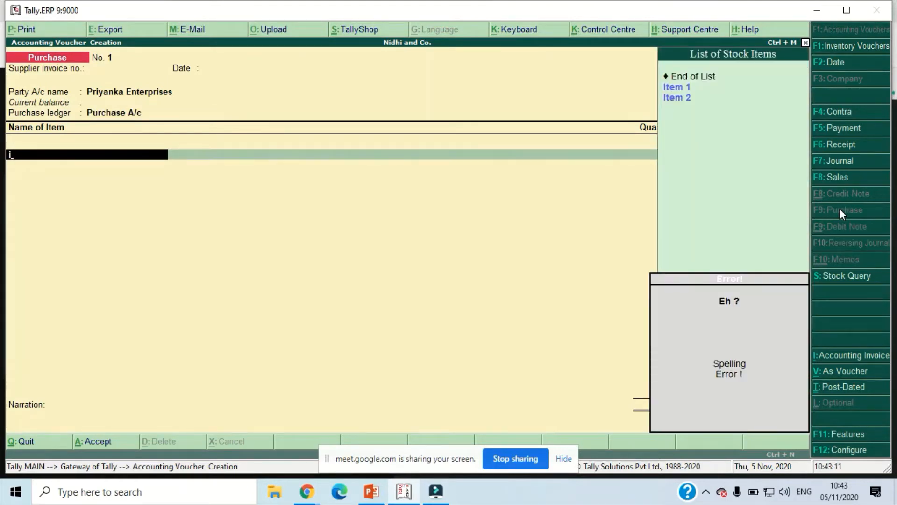
- Add Item 1 to the purchase voucher with a quantity of 10 Nos at a rate of 10,000
text(i)
key(Return)
text(10)
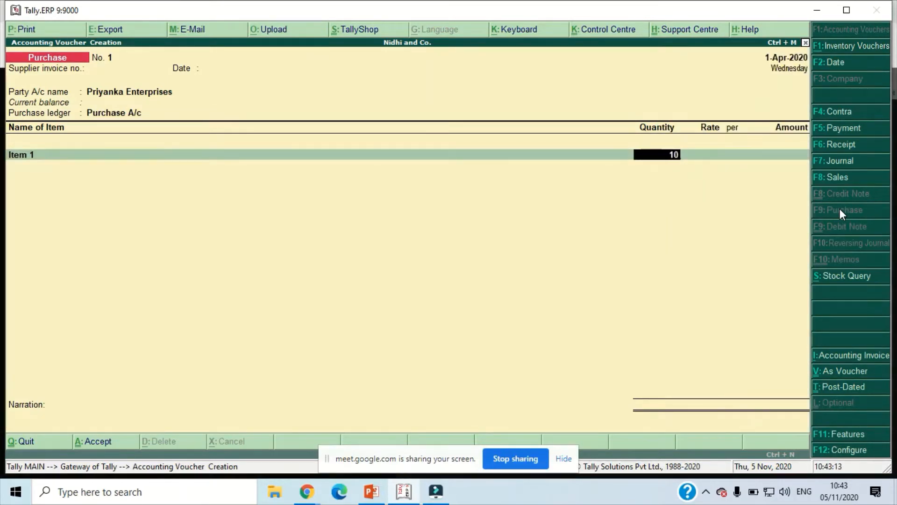
key(Return)
text(10000)
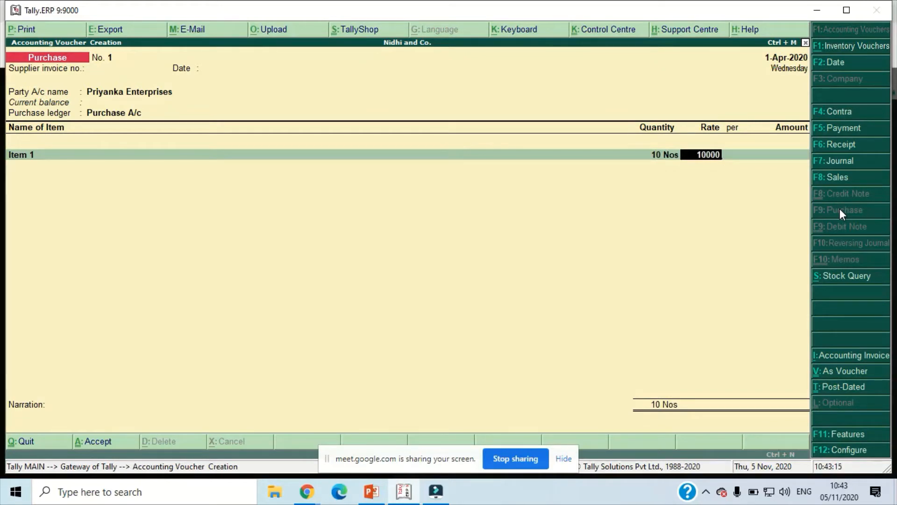
key(Return)
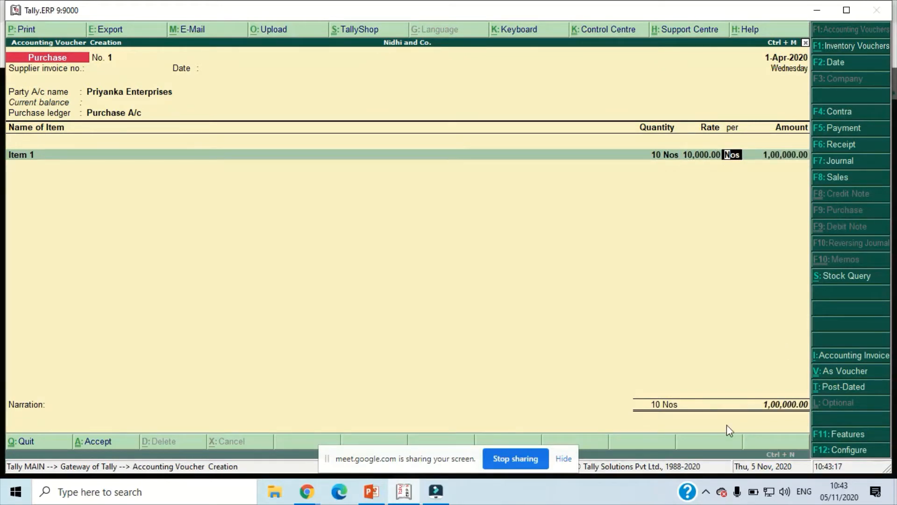
- Switch to Google Meet in Chrome, admit the waiting participant, and return to Tally.ERP 9
click(307, 490)
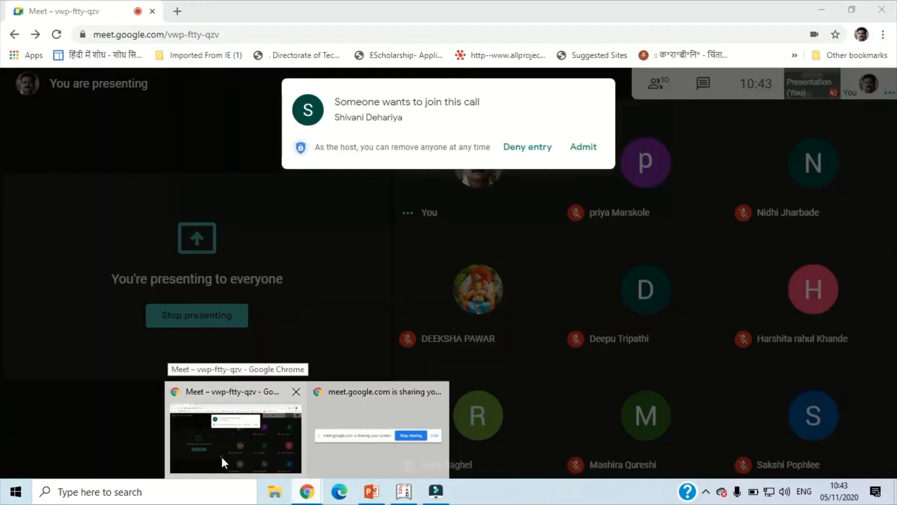
click(221, 456)
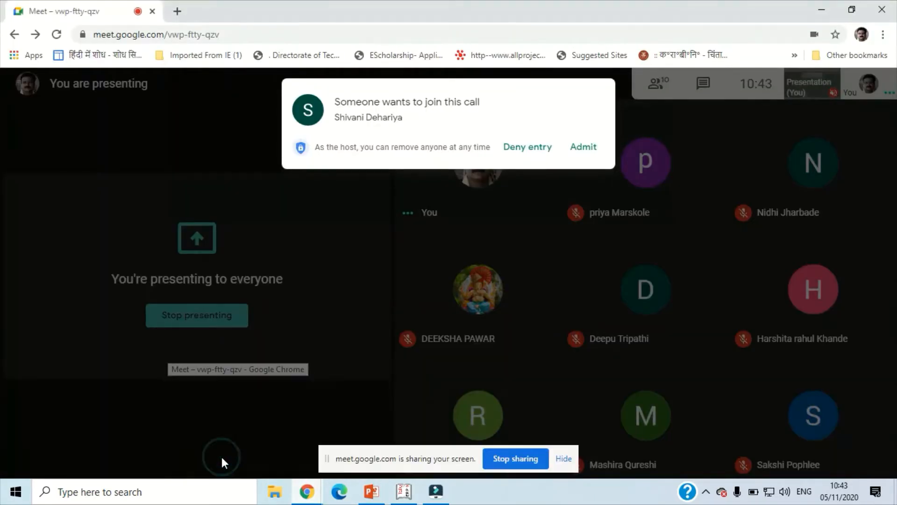
click(584, 148)
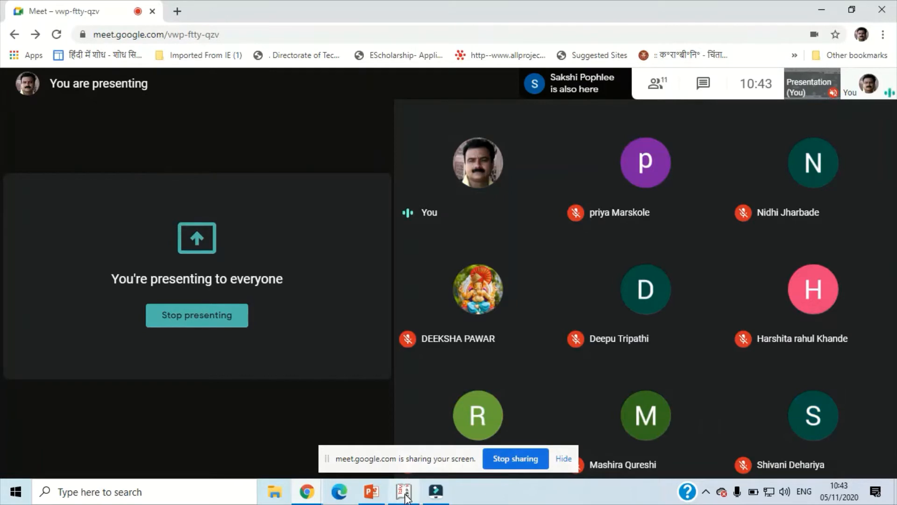
mouse_move(405, 494)
click(405, 459)
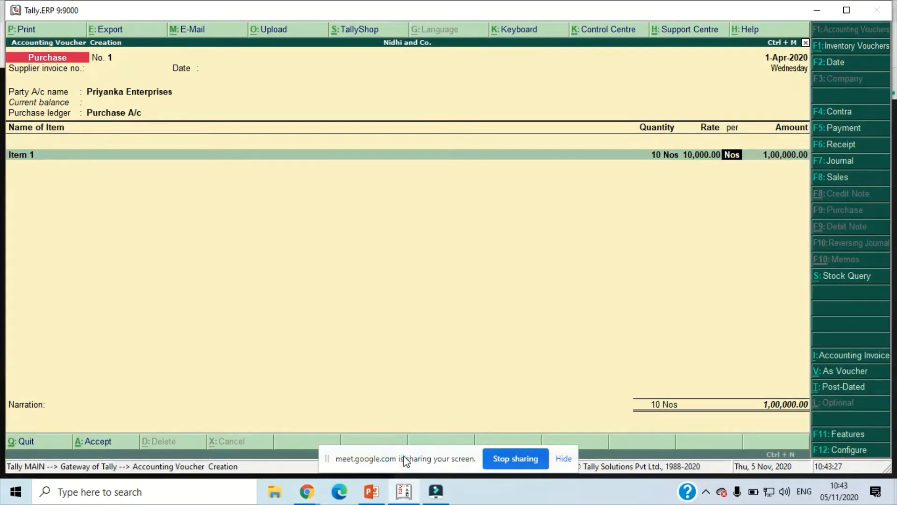
- Add Item 2 to the purchase voucher with a quantity of 10 Nos at a rate of 100
key(Return)
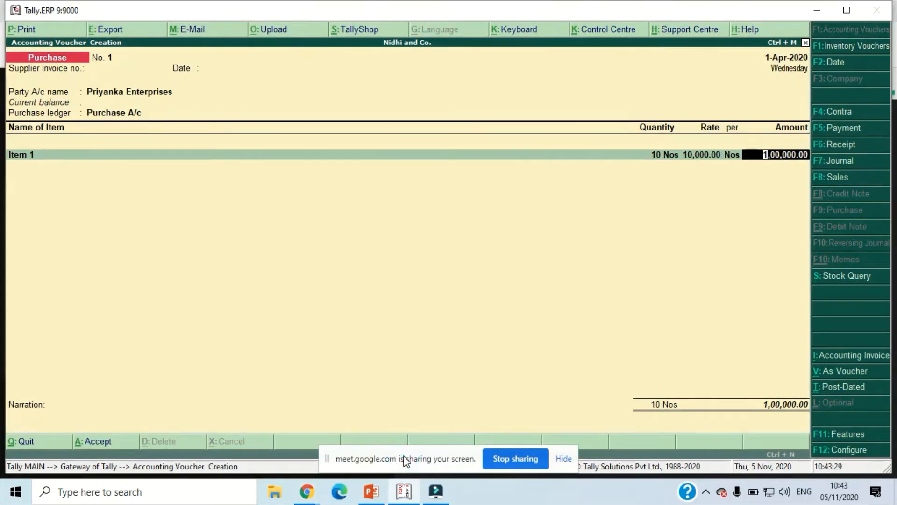
key(Return)
text(i)
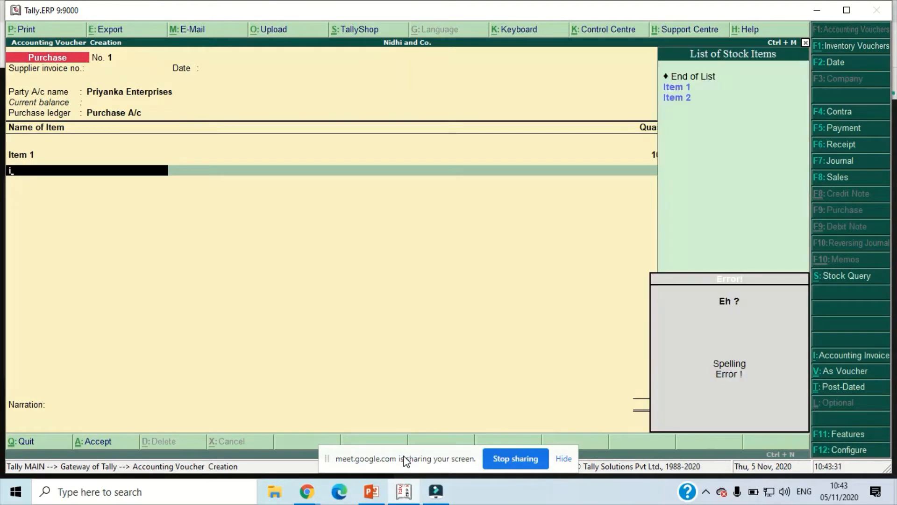
key(Down)
key(Return)
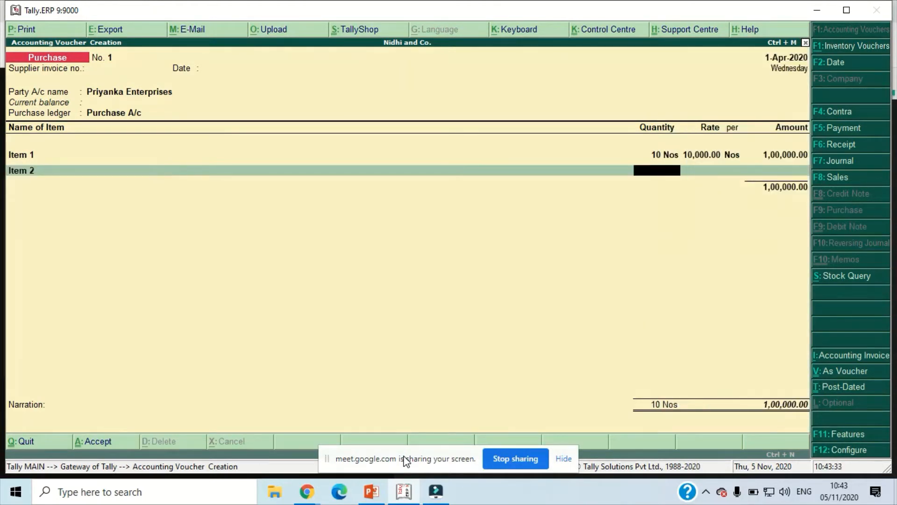
text(10)
key(Return)
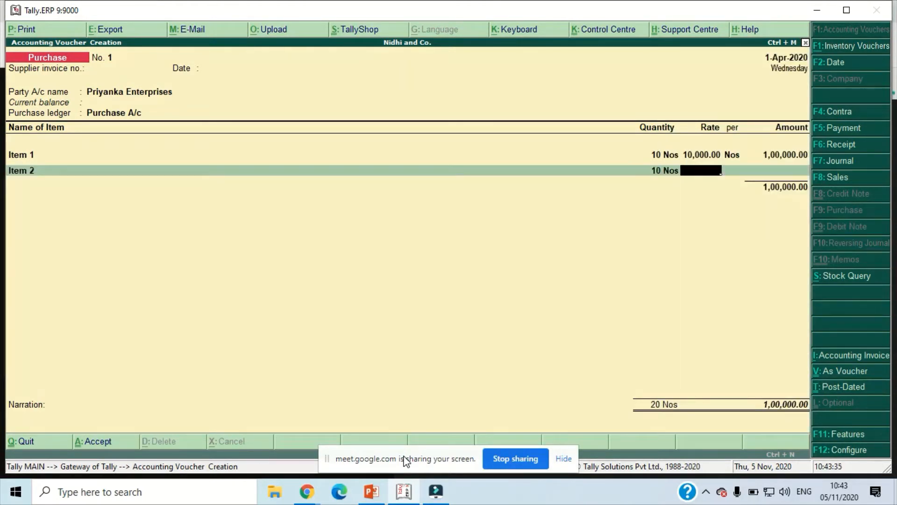
text(100)
key(Return)
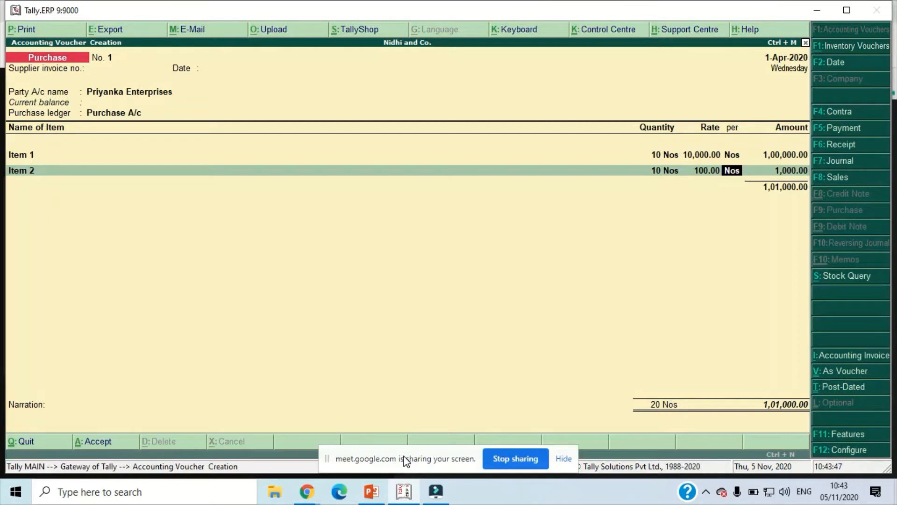
key(Return)
- End the stock item list and add the Carriage Inward ledger with an amount of 2,000
key(Return)
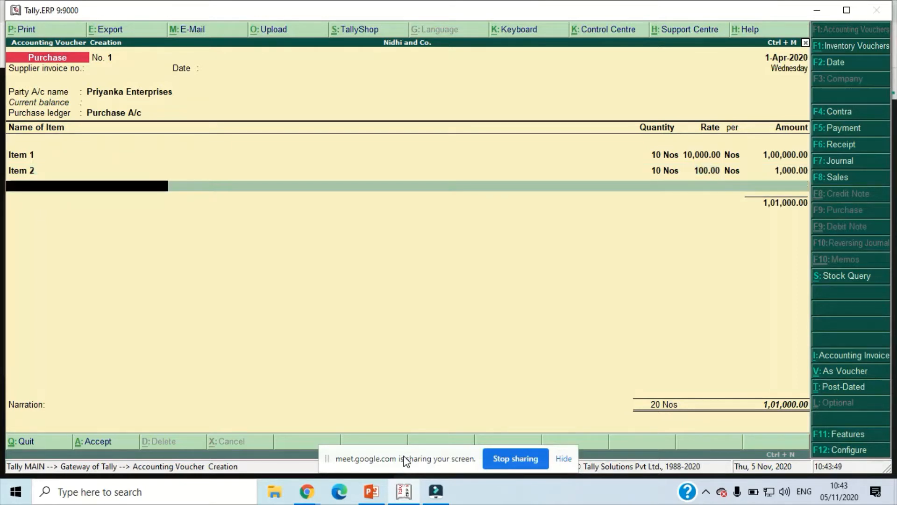
key(Return)
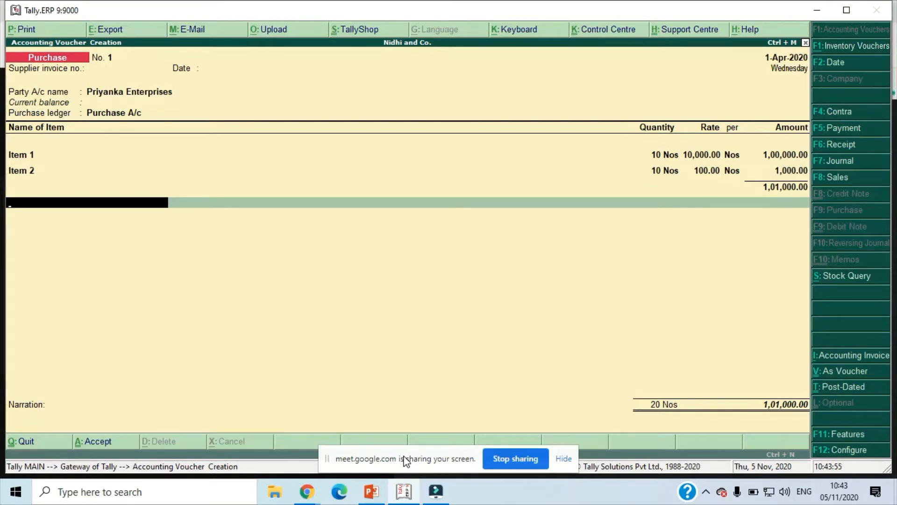
text(C)
key(Return)
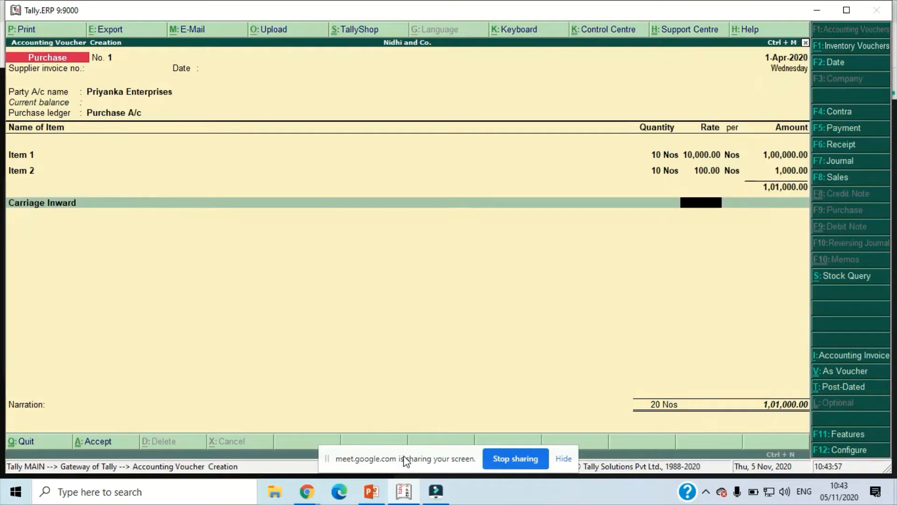
key(Return)
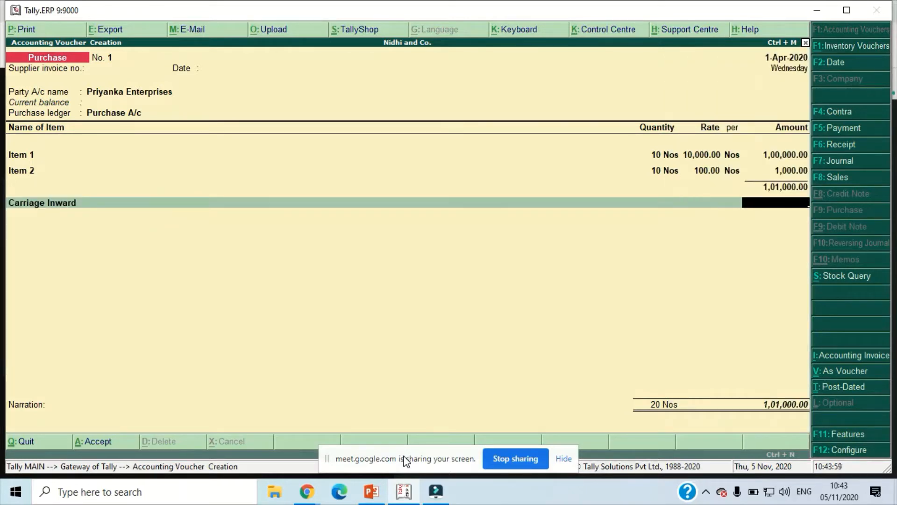
text(2000)
key(Return)
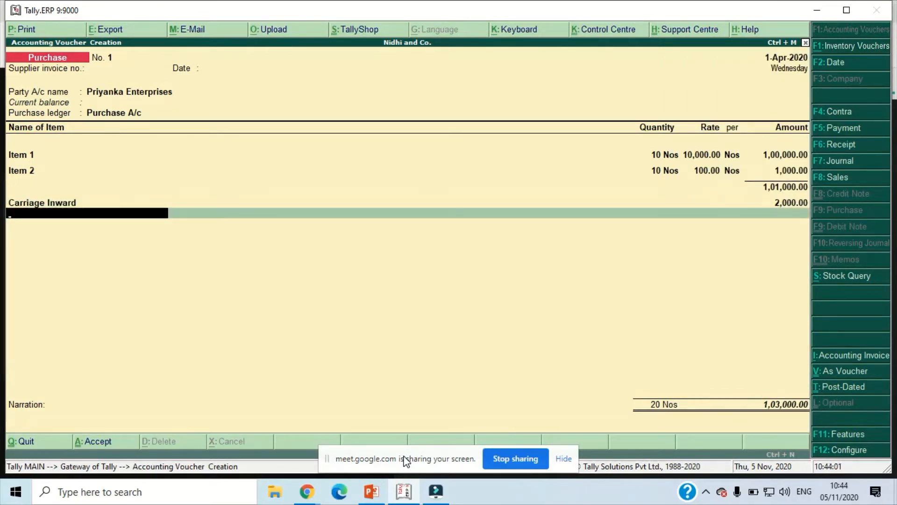
key(Return)
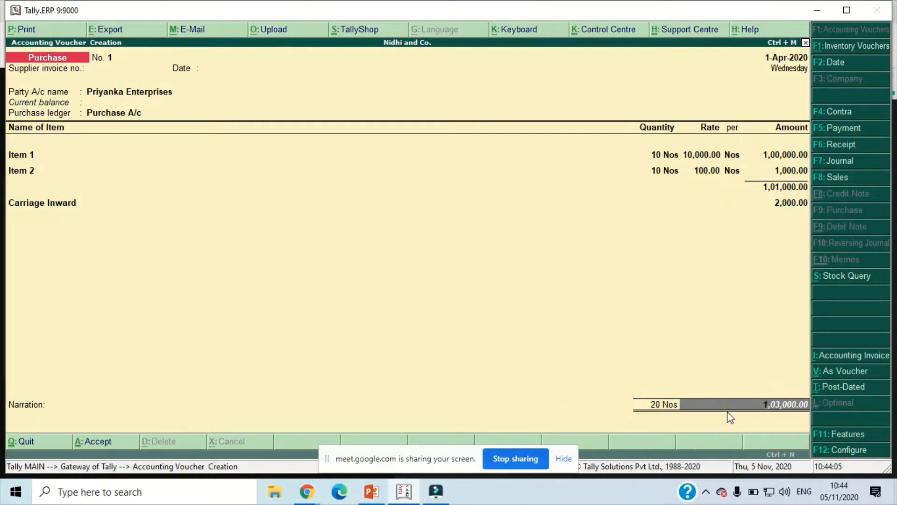
- Enter the narration "Being Goods Purchased and paid carriage inward." and accept the purchase voucher
key(Return)
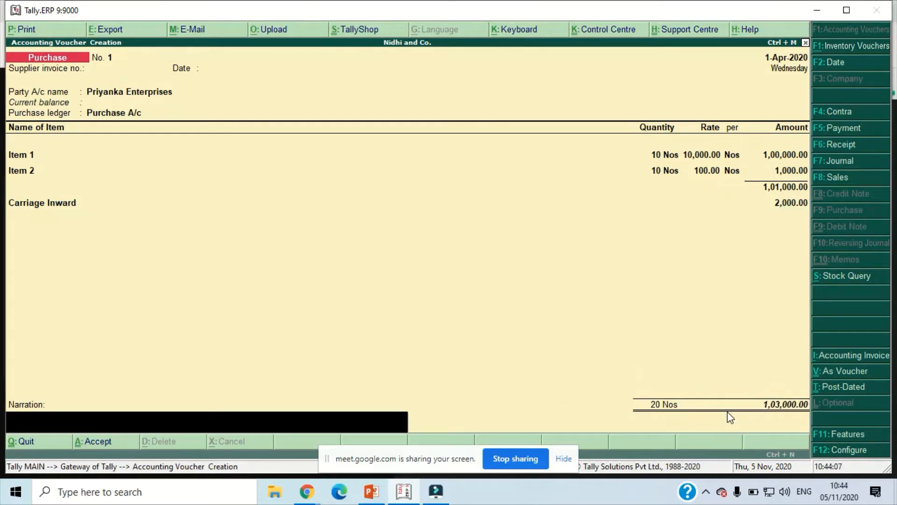
text(Being Goods Purchased)
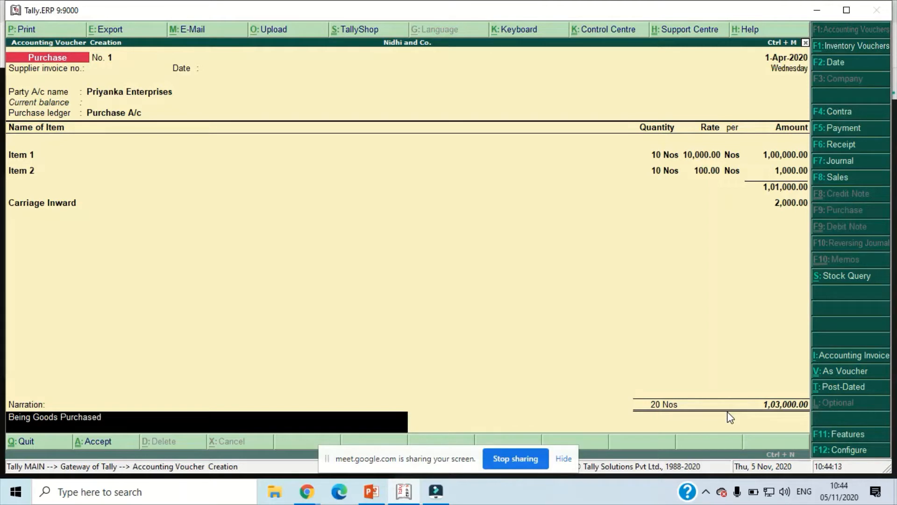
text( and paid carriage inward.)
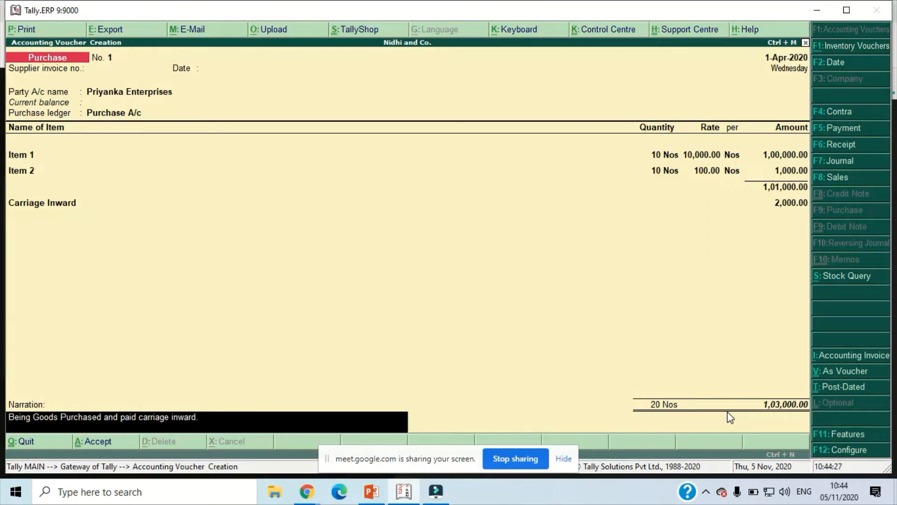
key(Return)
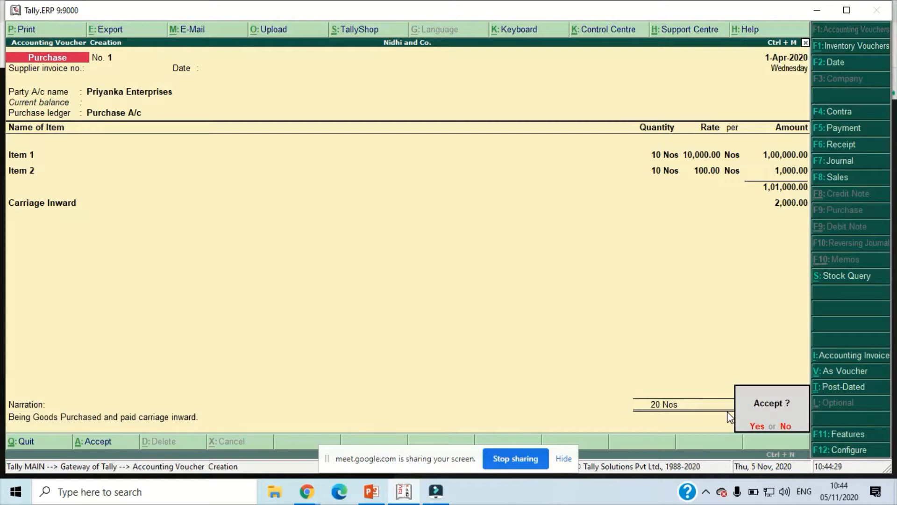
key(Return)
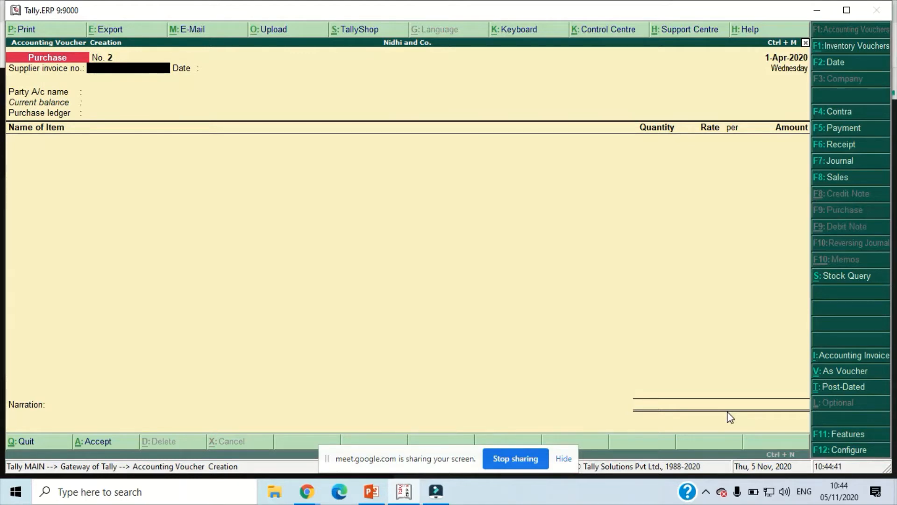
- Leave voucher entry, examine the closing quantities, rates and values of Item 1 and Item 2 in the Stock Summary, and return to the Gateway of Tally
key(Escape)
key(Return)
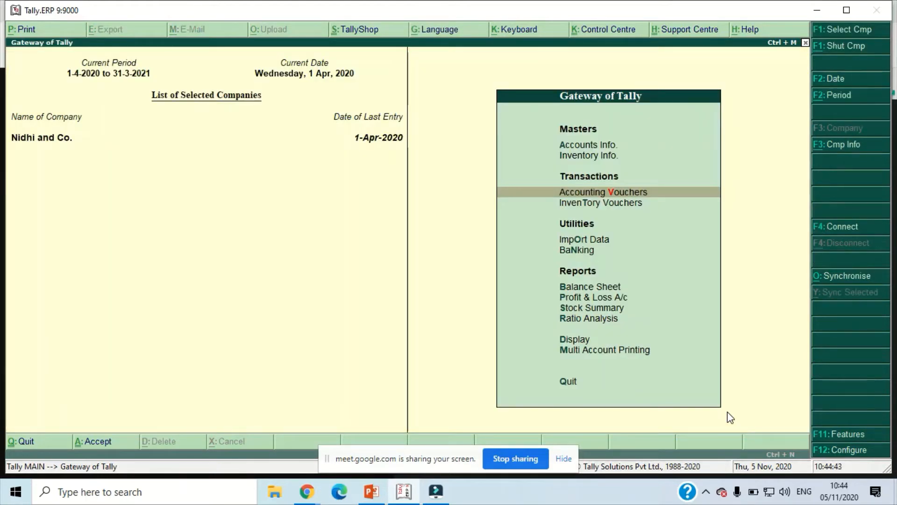
key(Up)
key(Down)
key(Down)
key(Down)
key(Down)
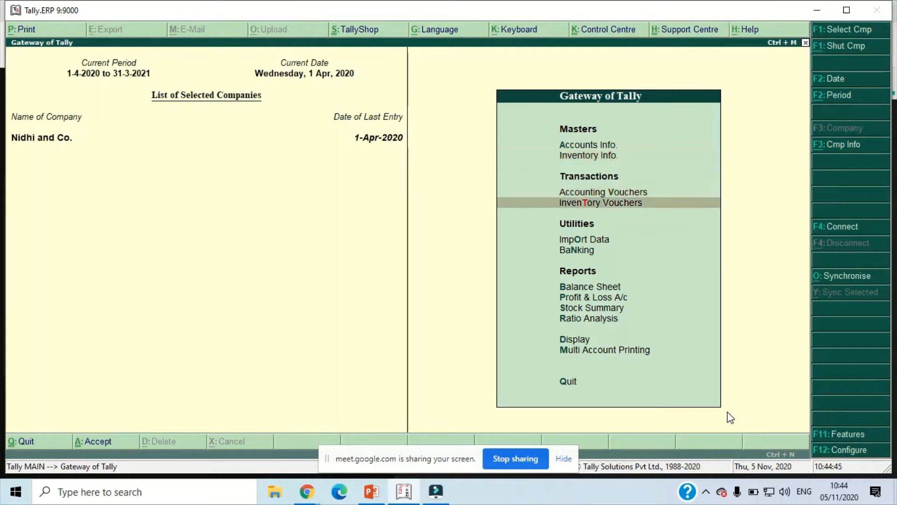
key(Down)
key(Down)
key(Down)
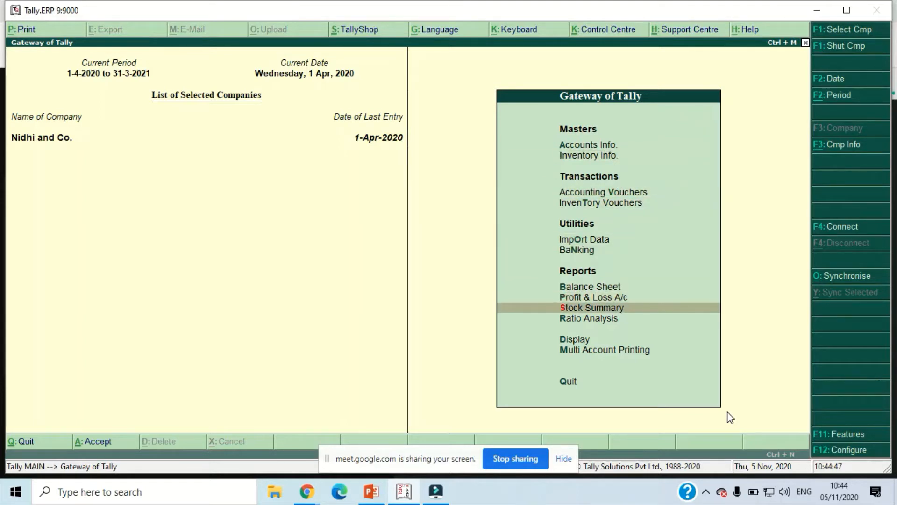
key(Return)
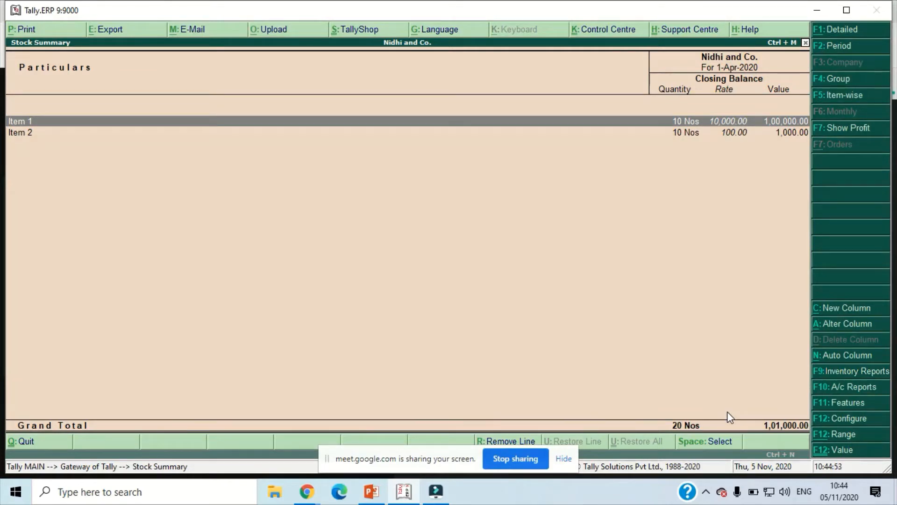
key(Down)
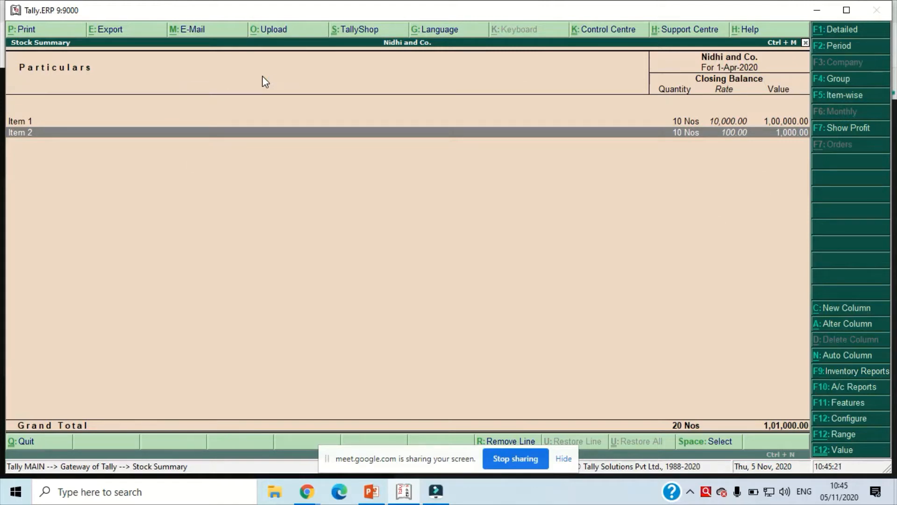
key(Escape)
key(Escape)
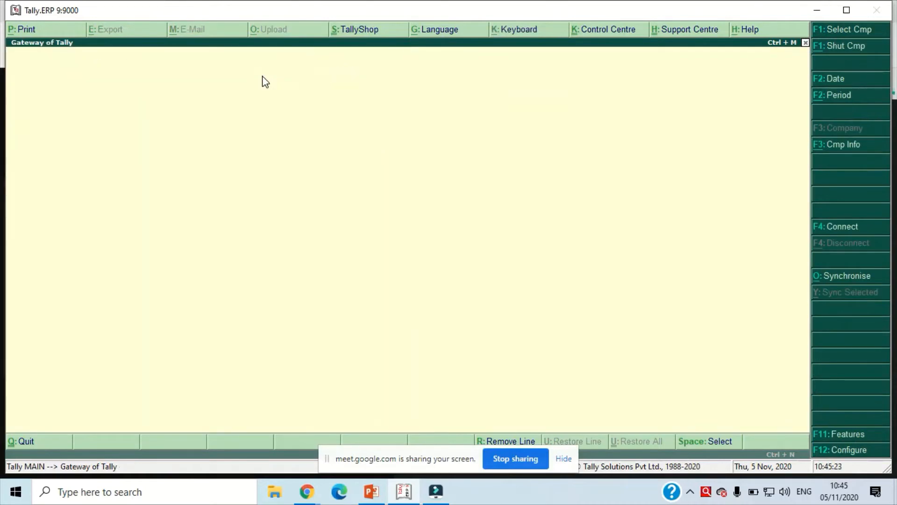
key(Escape)
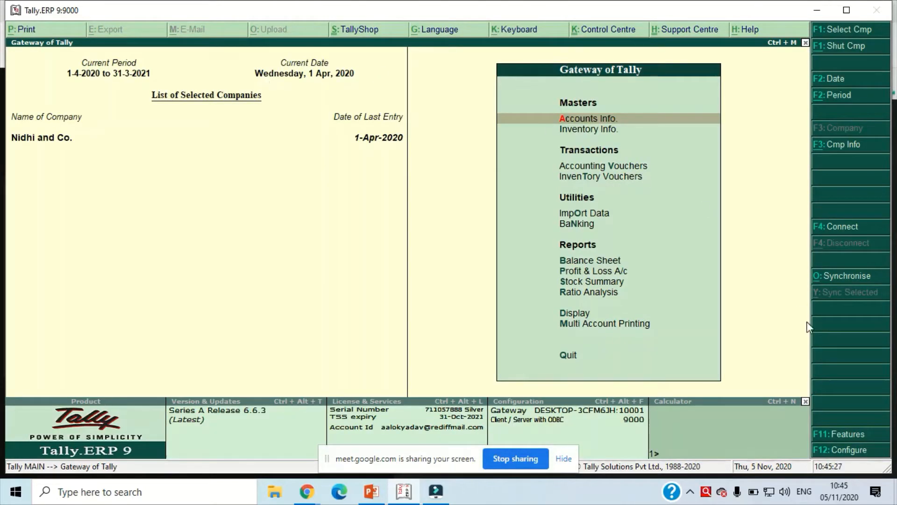
- Set "Track additional costs of purchases" to Yes in the company's Inventory Features and save the settings
click(850, 434)
key(Down)
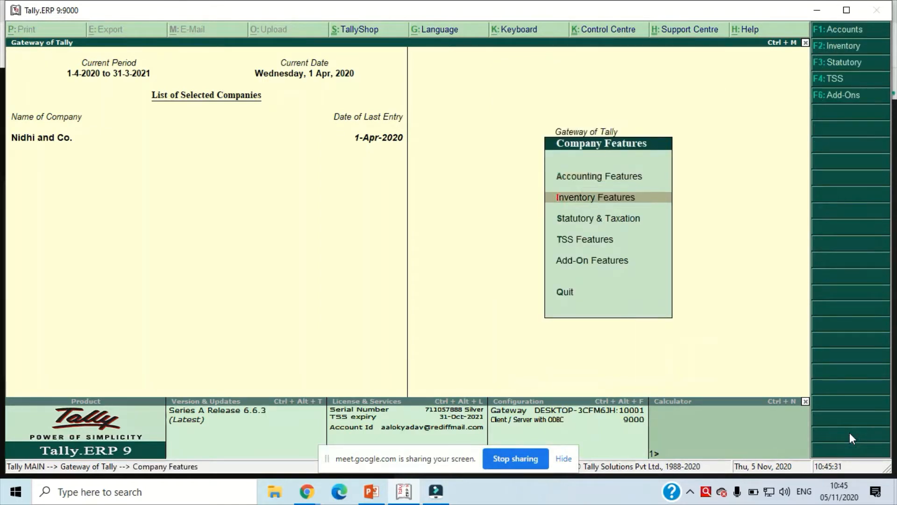
key(Return)
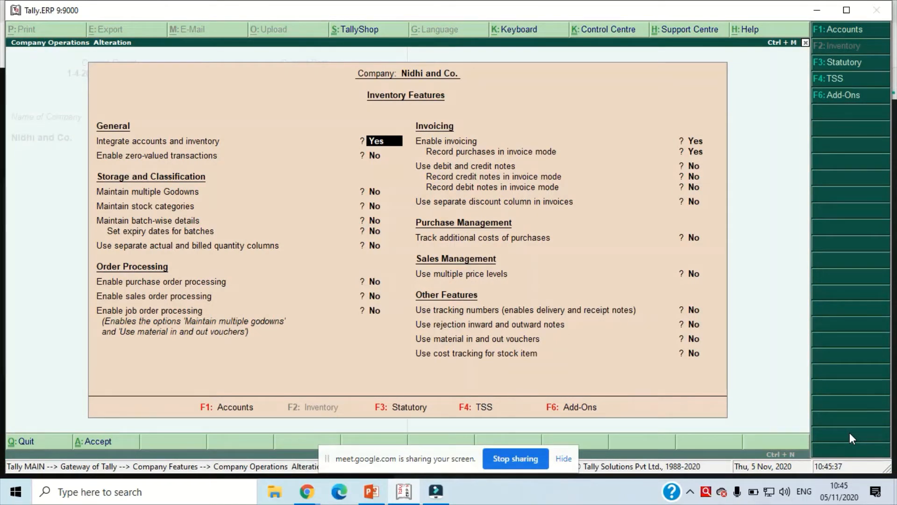
key(Return)
key(Return)
key(Return)
key(Return)
key(Return)
key(Return)
key(Return)
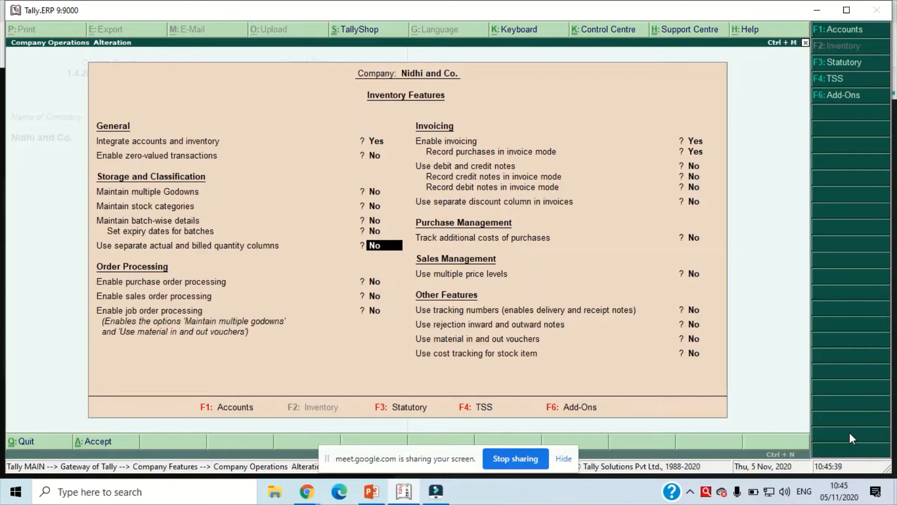
key(Return)
key(Return)
key(Return)
key(Return)
key(Return)
key(Return)
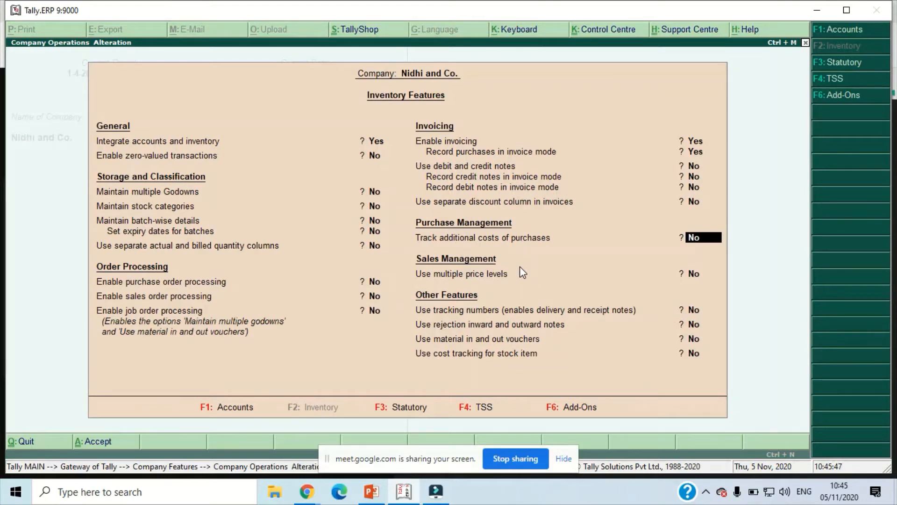
text(y)
key(Return)
key(Return)
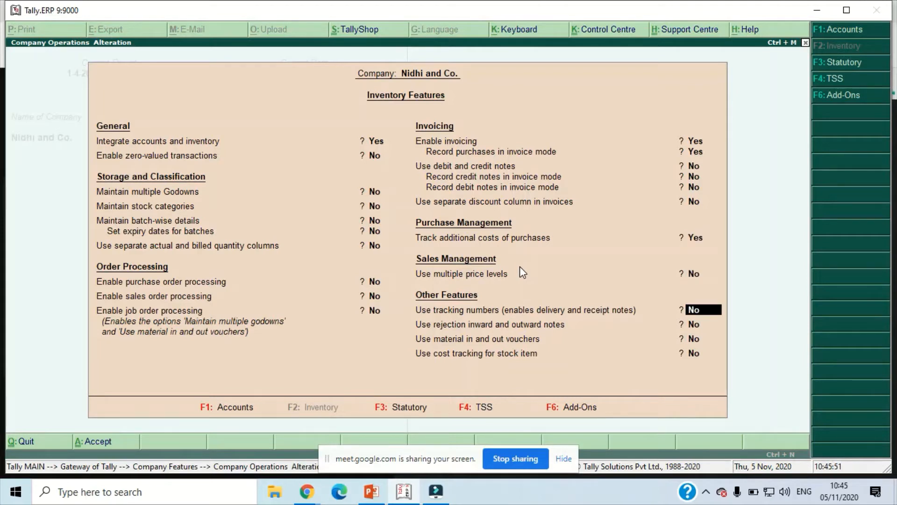
key(Return)
key(Return)
key(Return)
key(Return)
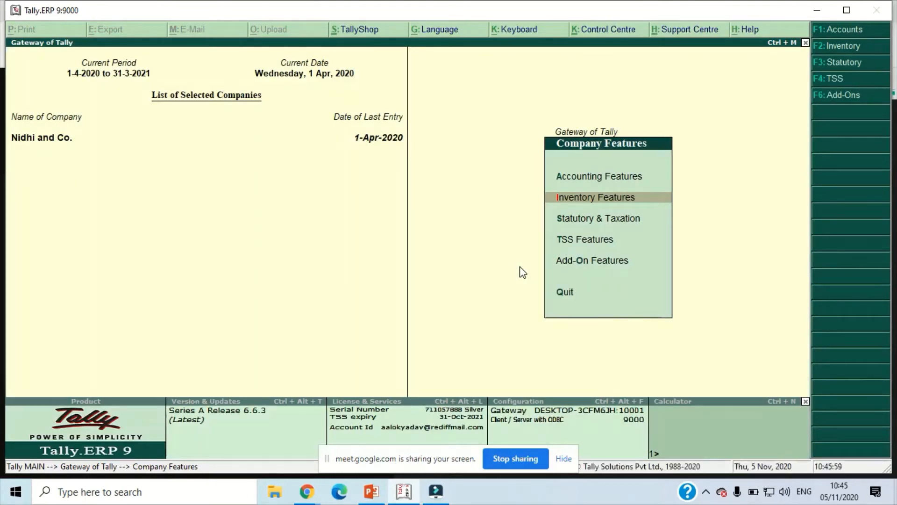
key(Escape)
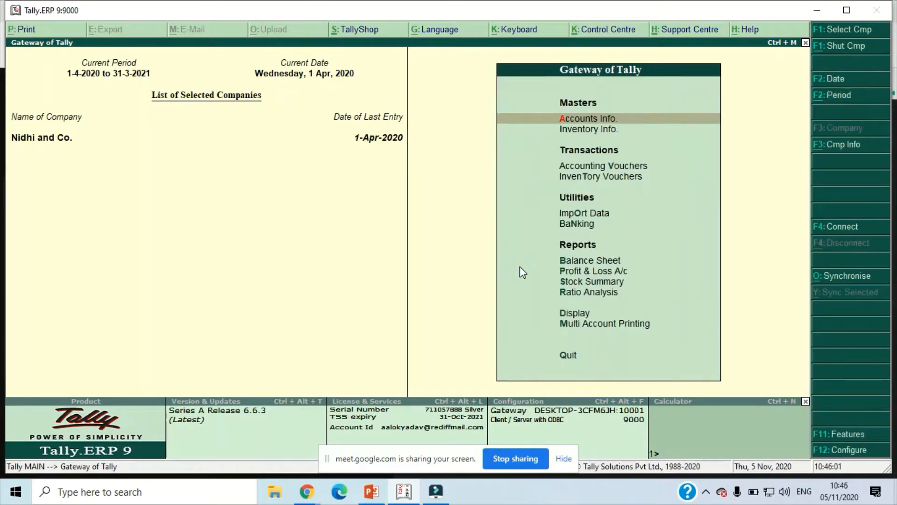
- Display the Direct Expenses group and examine its method of allocation when used in a purchase invoice
key(Return)
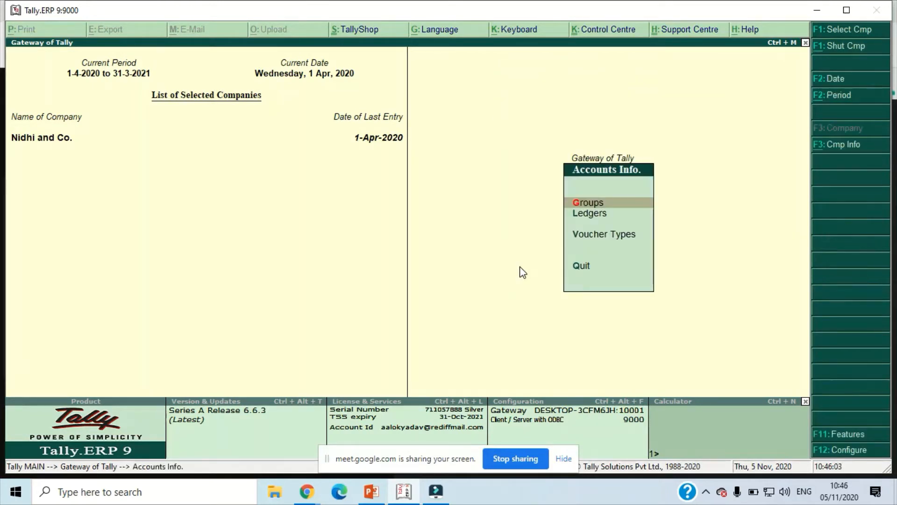
key(Return)
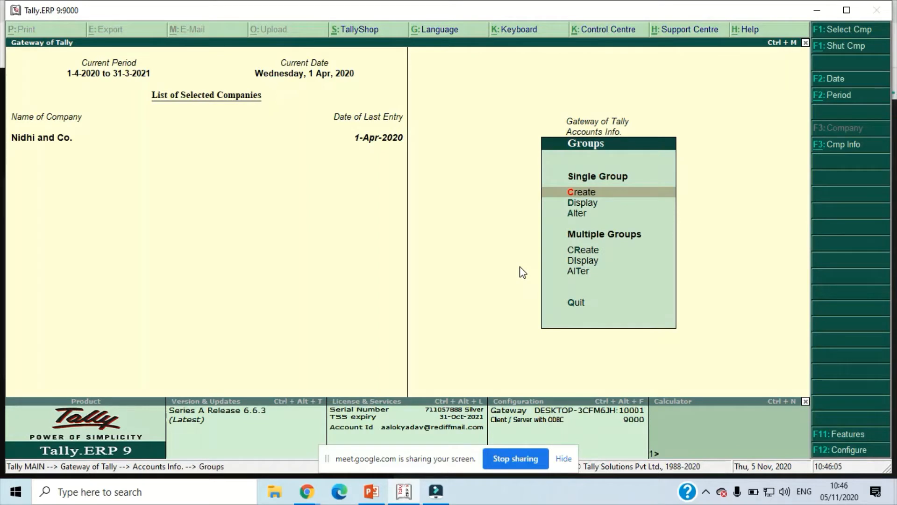
key(Down)
key(Return)
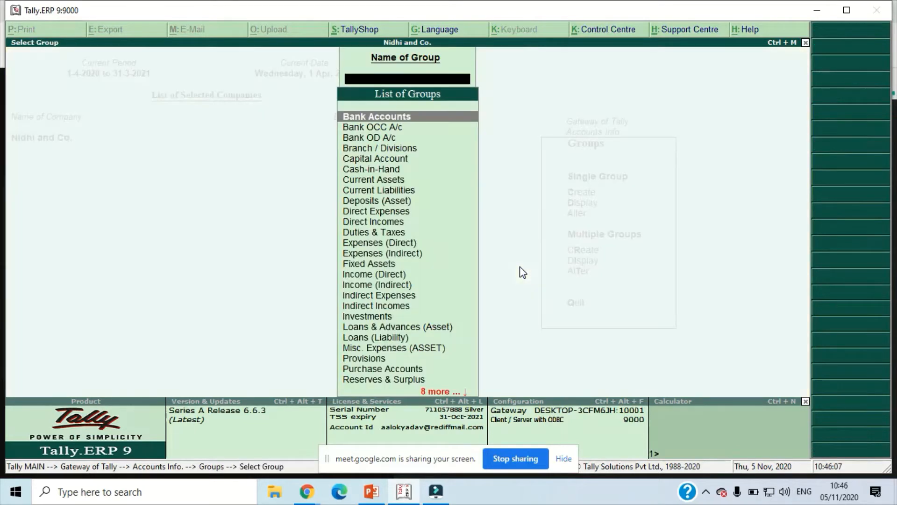
text(Di)
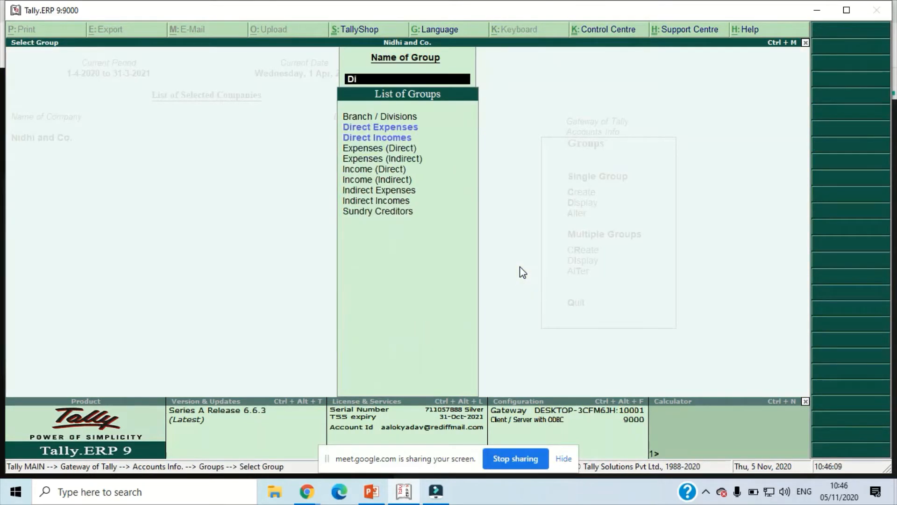
key(Return)
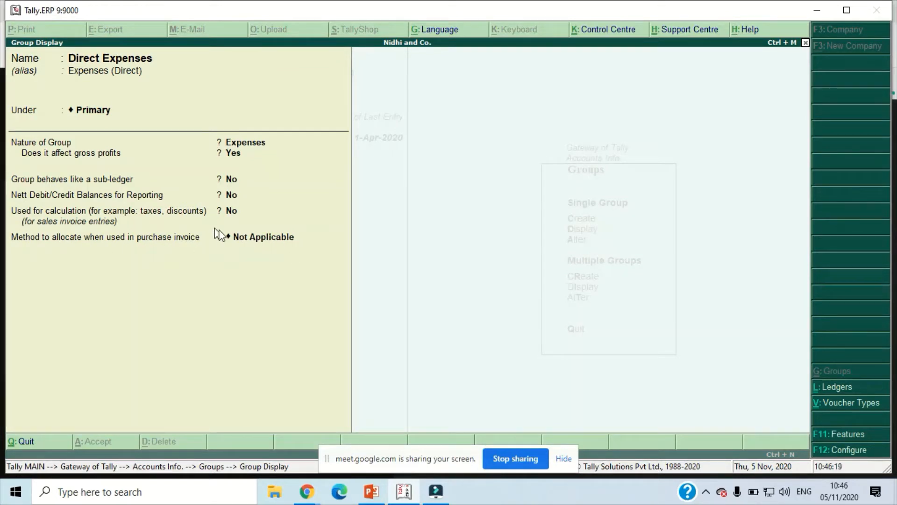
- Close the Direct Expenses group display and open the same group for alteration
click(251, 239)
key(Escape)
click(248, 235)
key(Escape)
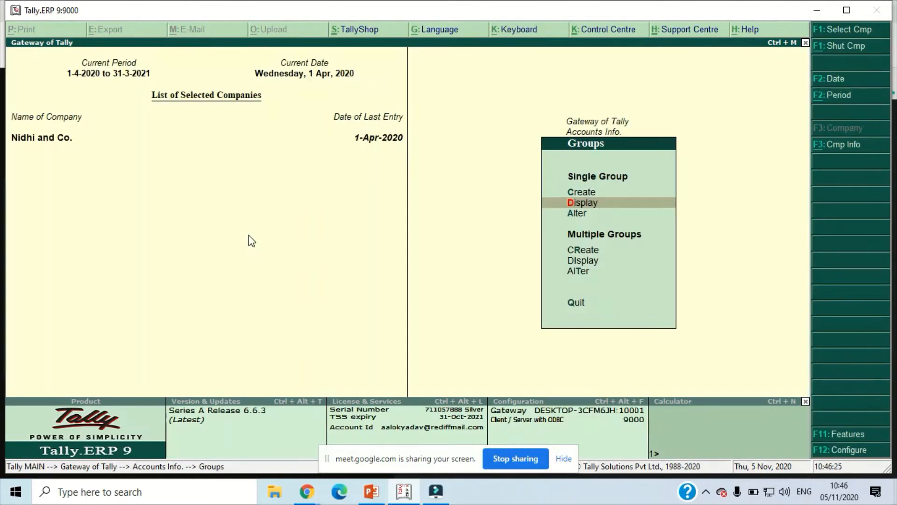
key(Down)
key(Return)
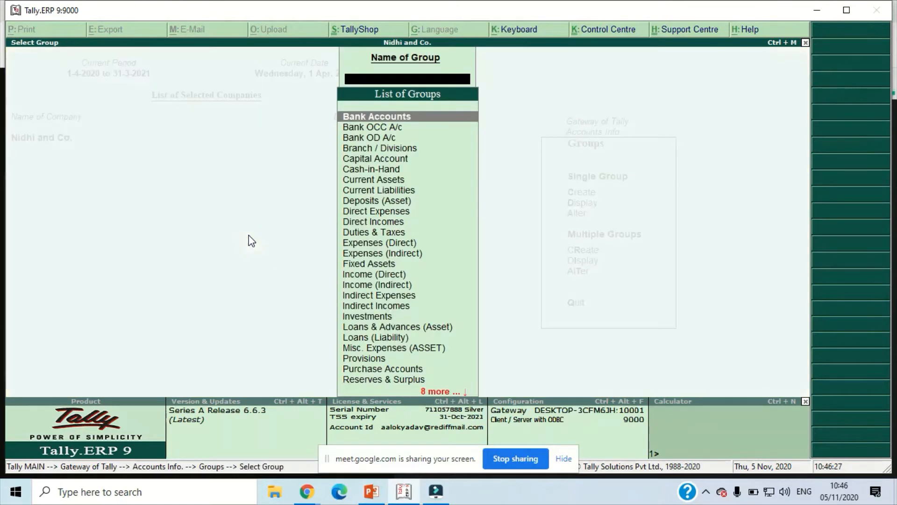
text(Di)
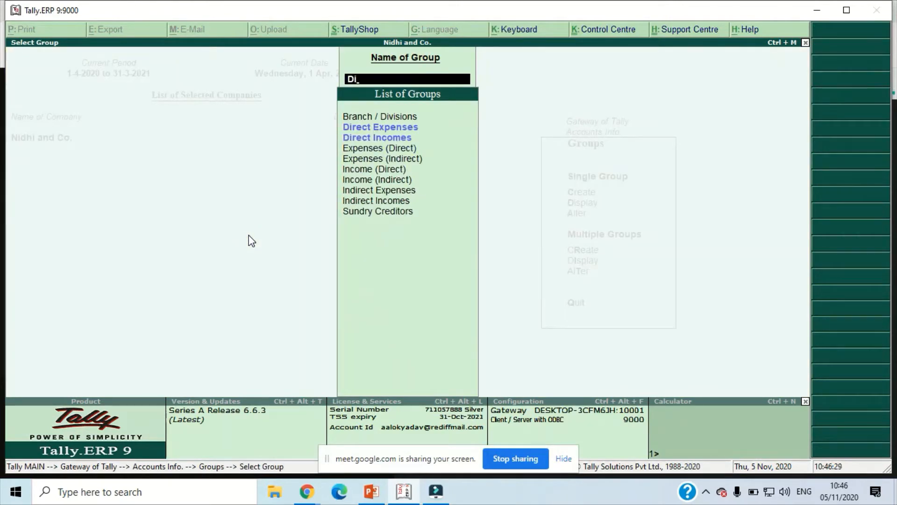
key(Return)
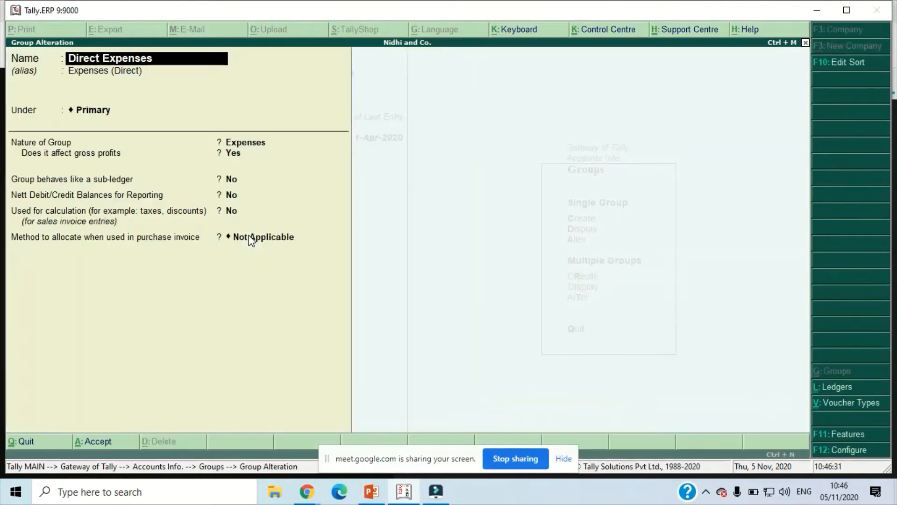
- Set the Direct Expenses group's allocation method for purchase invoices to Appropriate by Qty, save it and return to the Gateway of Tally
key(Return)
key(Return)
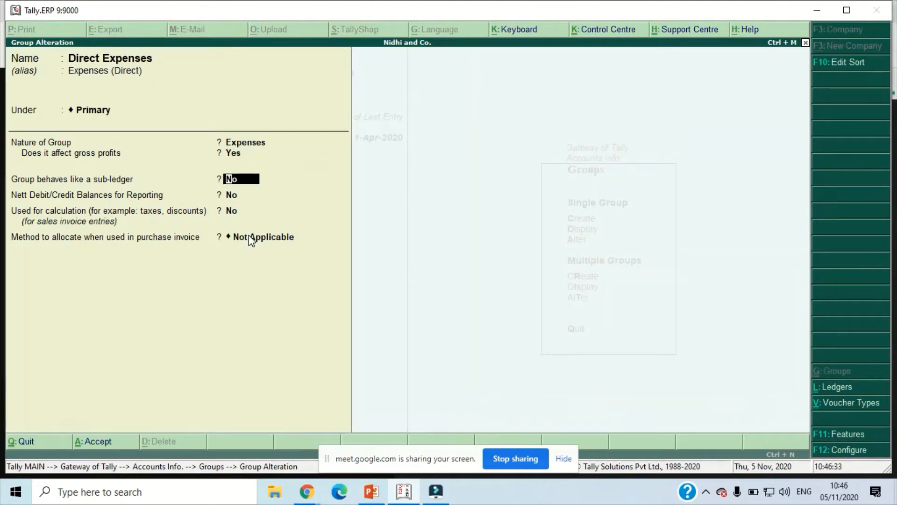
key(Return)
key(Return)
key(Return)
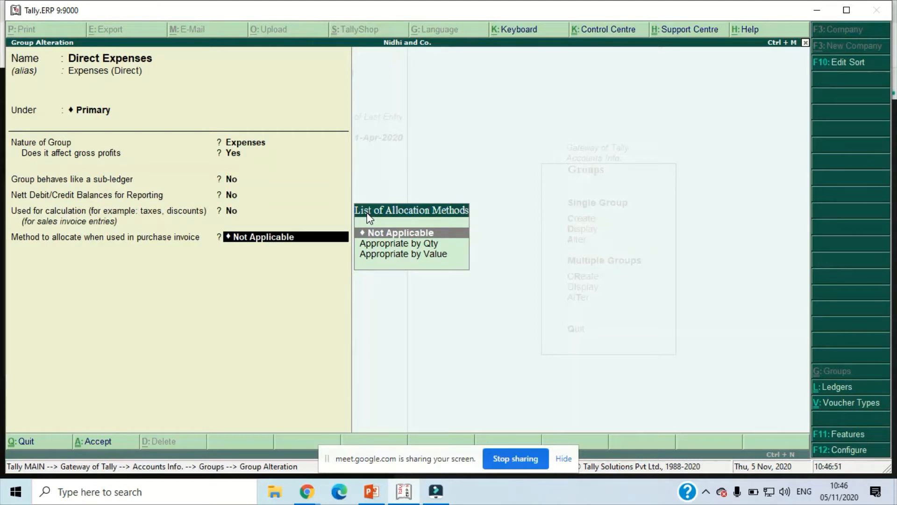
key(Down)
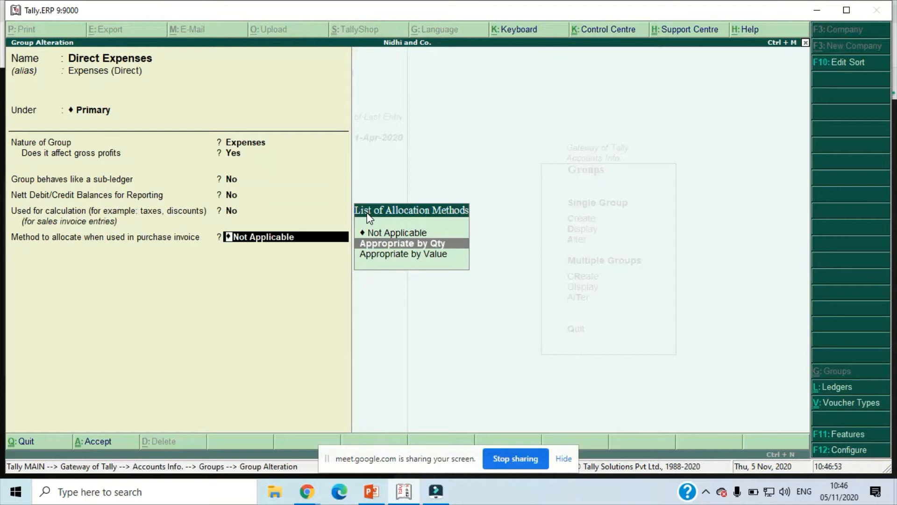
key(Return)
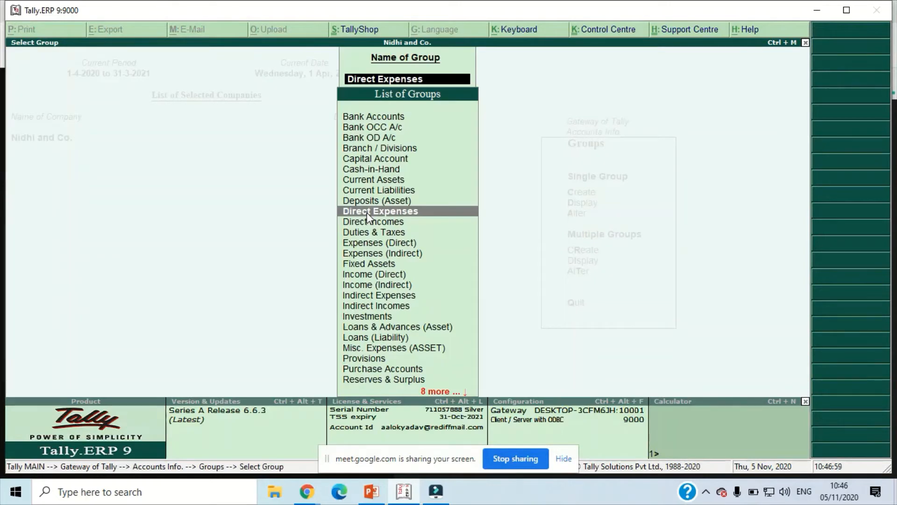
key(Escape)
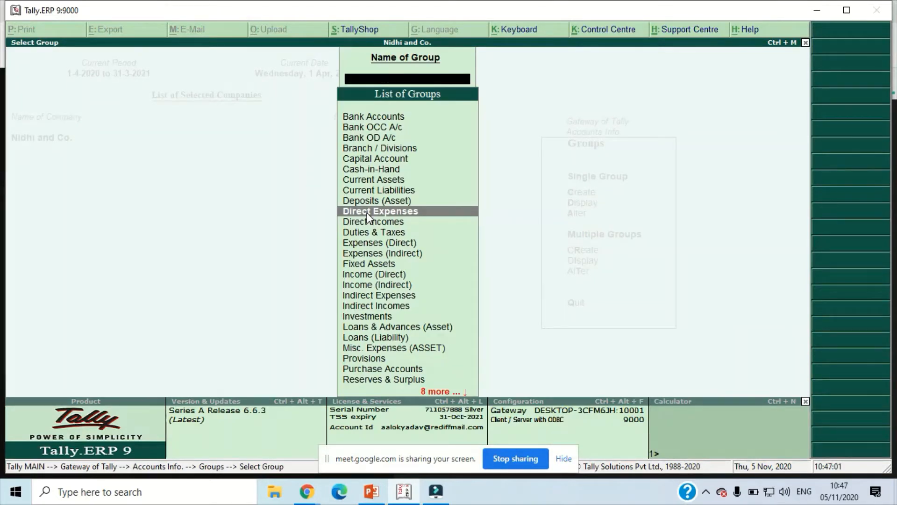
key(Escape)
key(Escape)
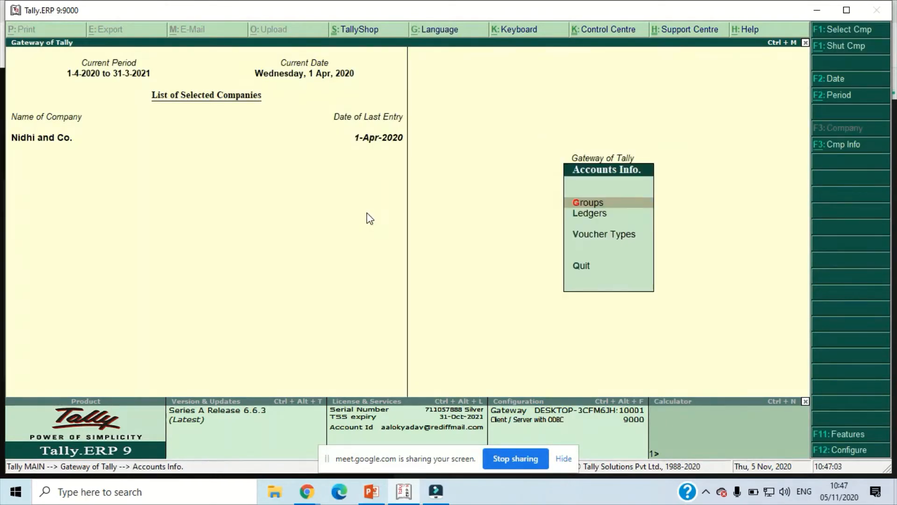
key(Escape)
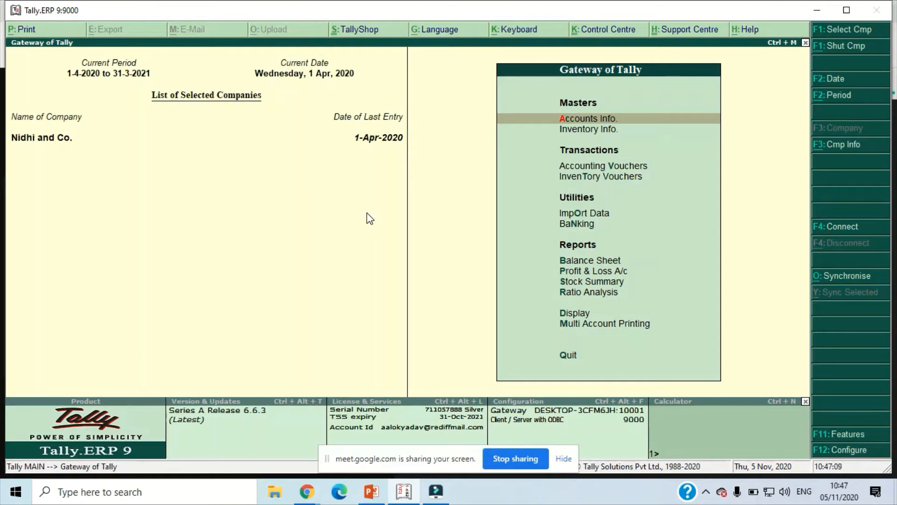
- Start a new purchase voucher with Priyanka Enterprises as the party account and Purchase A/c as the purchase ledger
key(v)
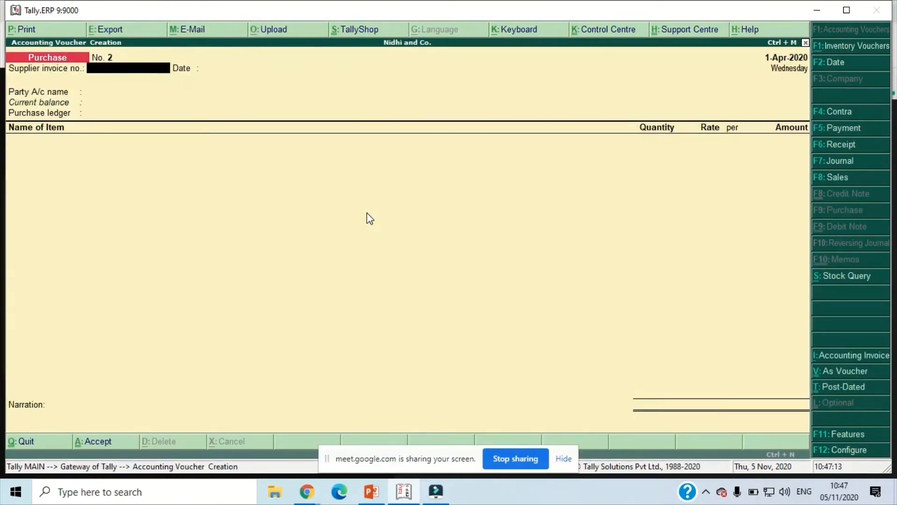
key(Return)
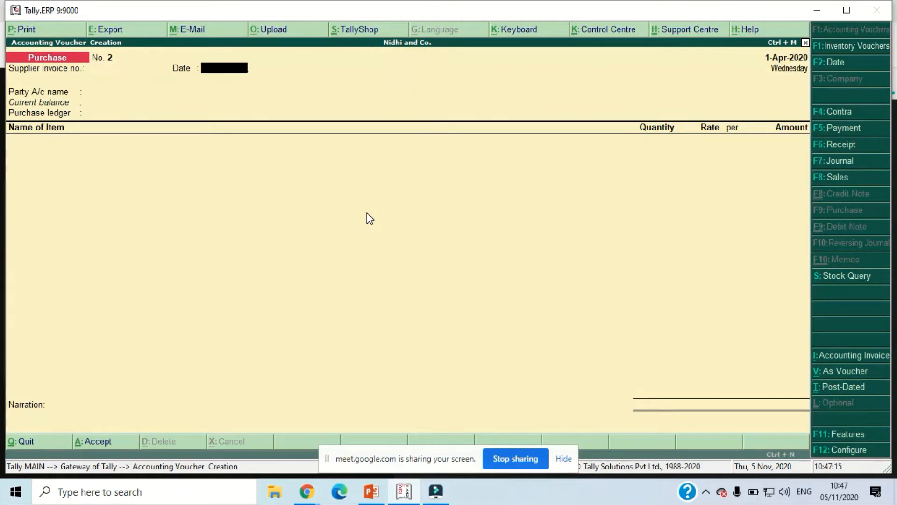
key(Return)
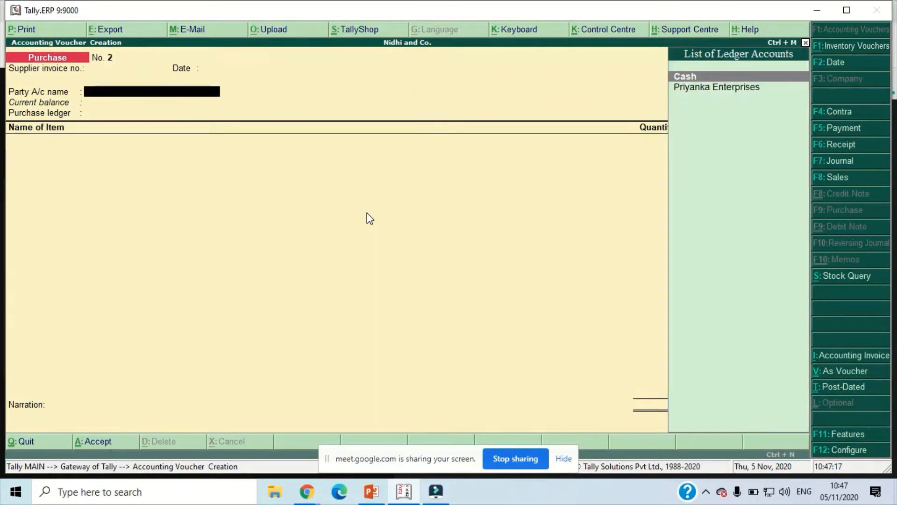
key(Down)
key(Return)
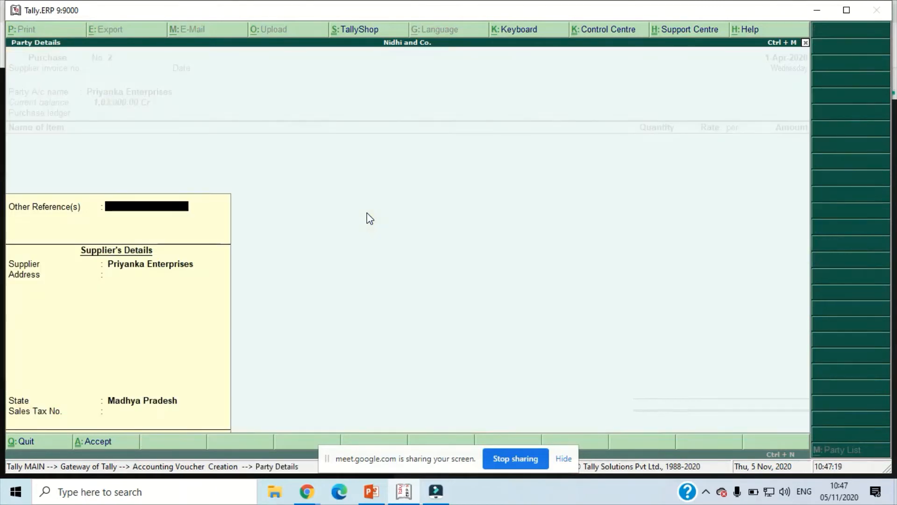
key(Return)
key(Return)
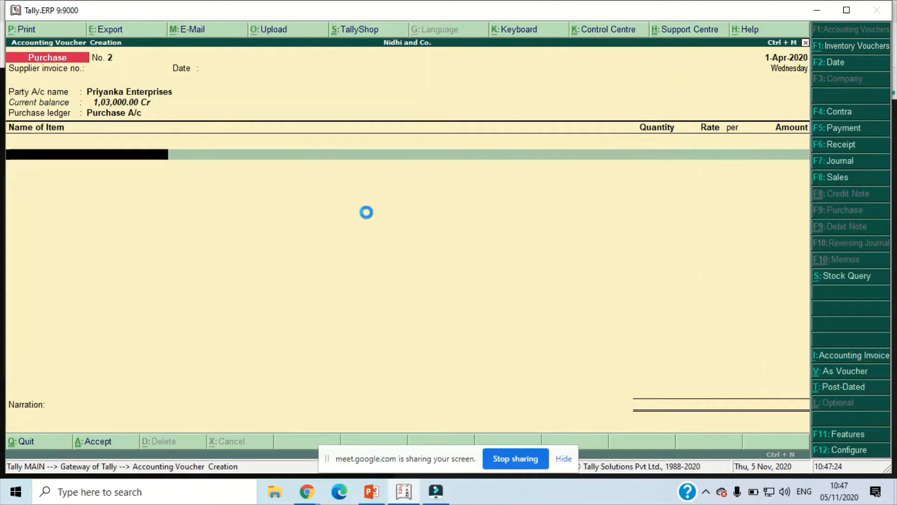
- Create a stock item named Item 3 with Nos as its unit from within the voucher
key(alt+c)
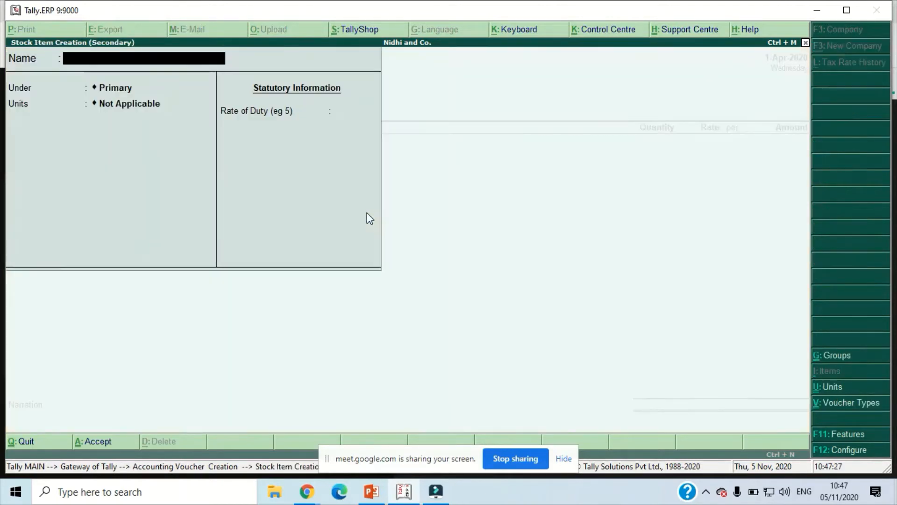
text(Item 3)
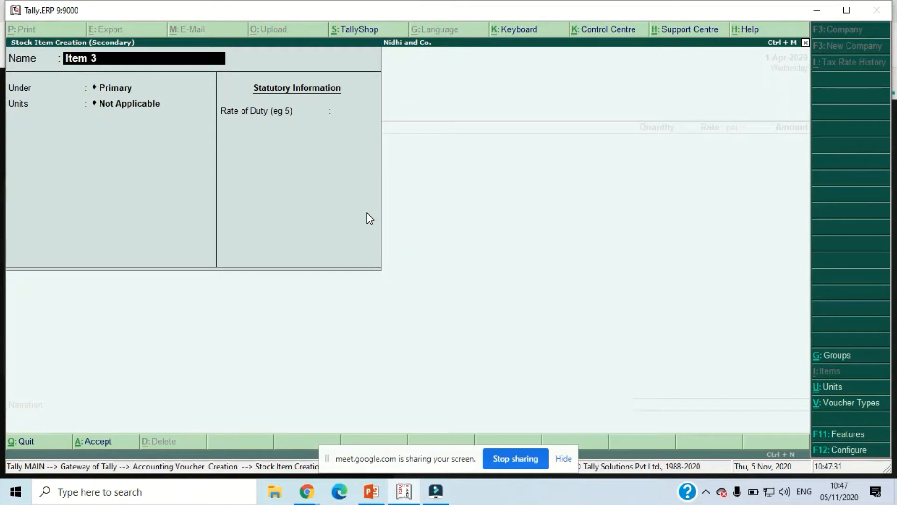
key(Return)
key(Return)
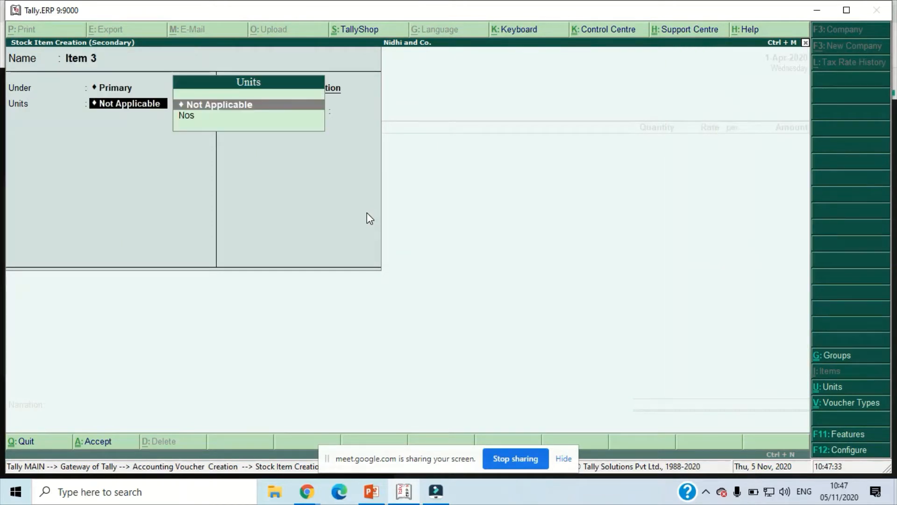
key(Down)
key(Return)
key(Return)
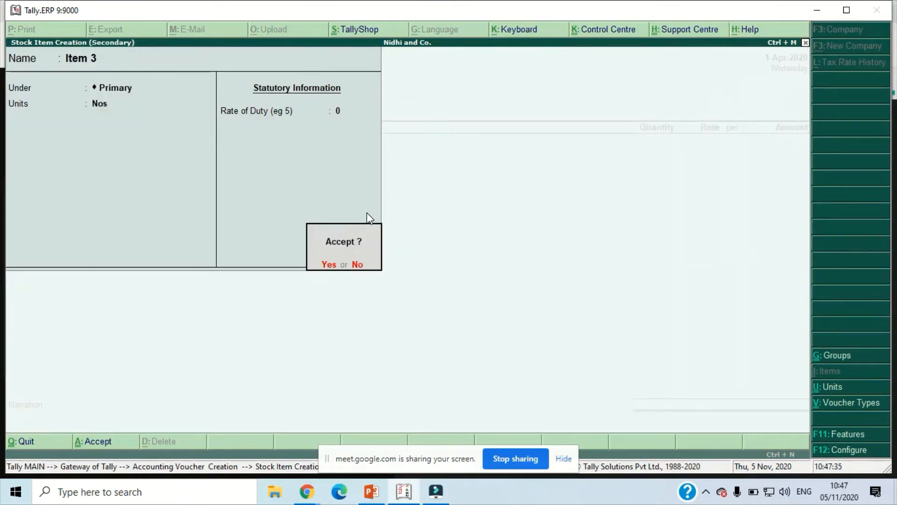
- Enter a quantity of 10 Nos at a rate of 10,000 for Item 3
key(Return)
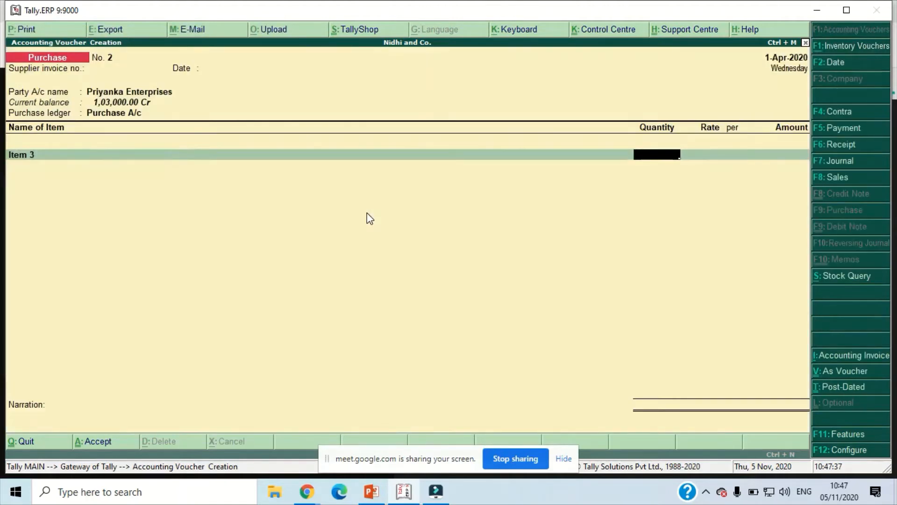
text(10)
key(Return)
text(10)
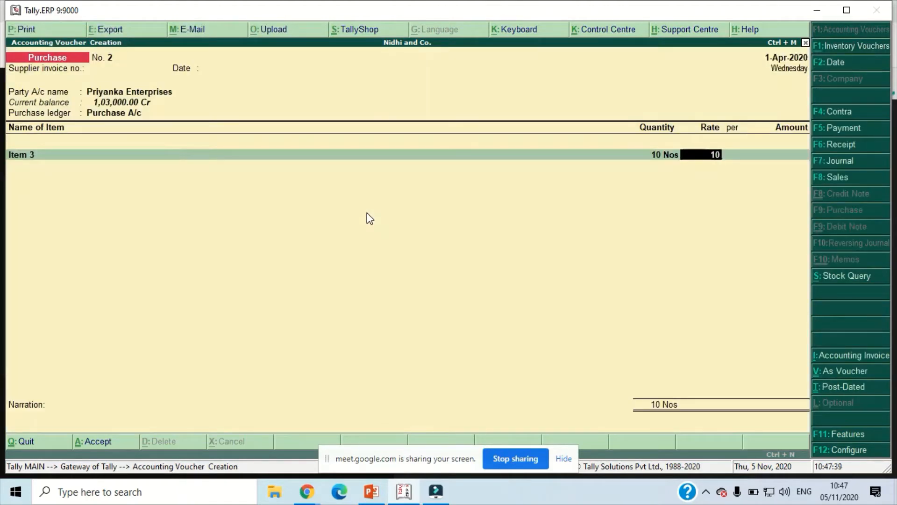
text(,00000)
key(Return)
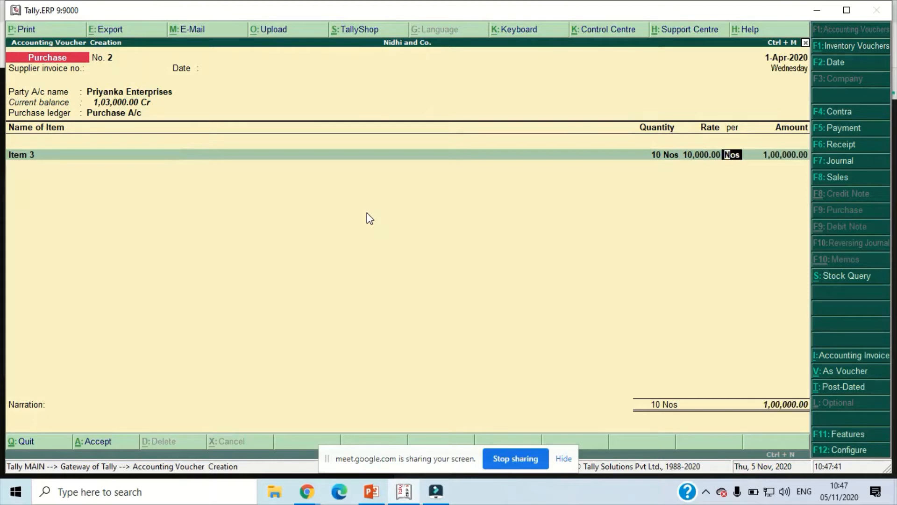
key(Return)
key(Return)
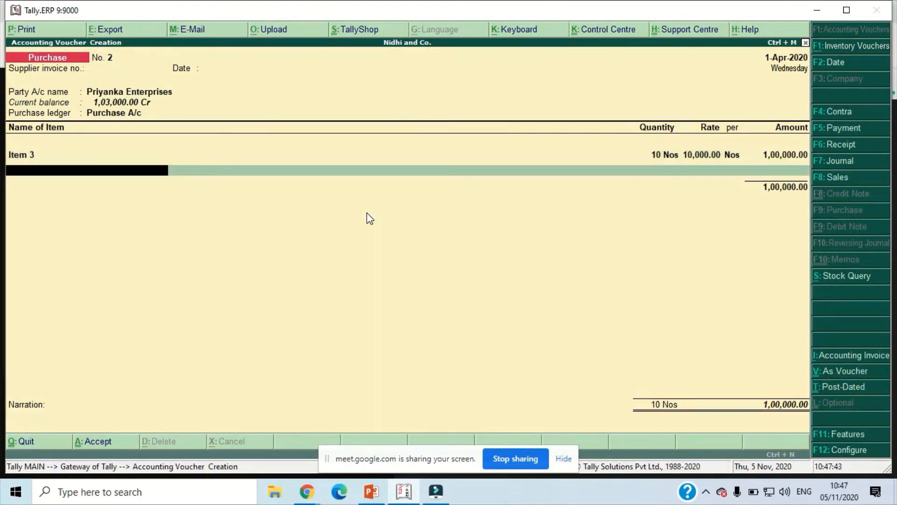
- Create a second stock item named Item 4 with Nos as its unit from within the voucher
key(alt+c)
text(Ite)
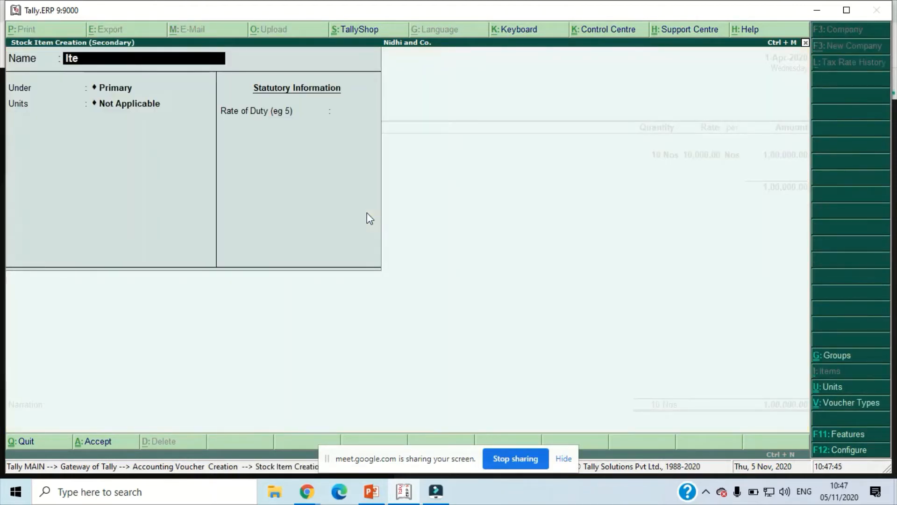
text(m 4)
key(Return)
key(Return)
key(Down)
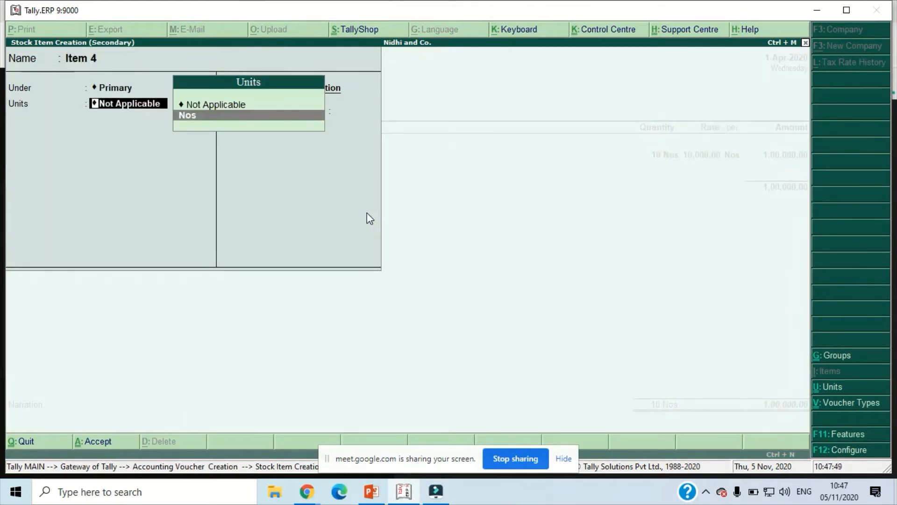
key(Return)
key(Return)
- Enter a quantity of 10 Nos at a rate of 100 for Item 4 and end the item list
key(Return)
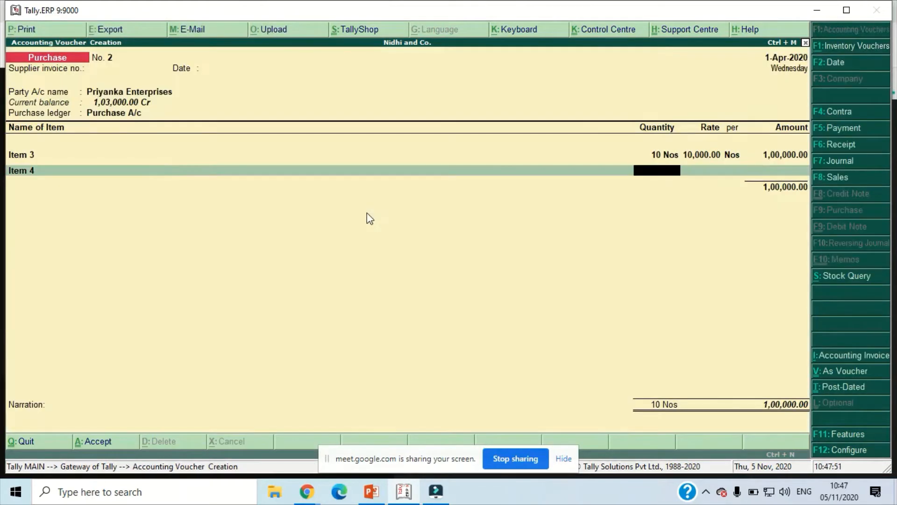
text(10)
key(Return)
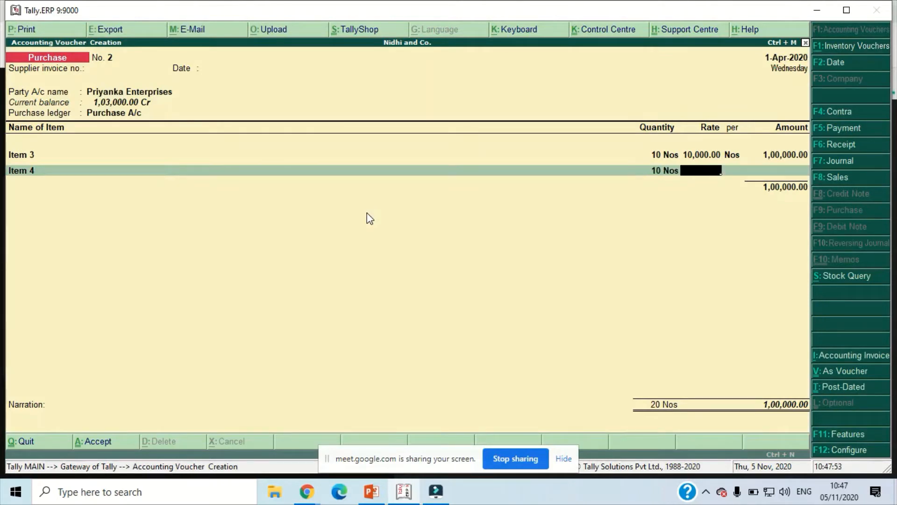
text(100)
key(Return)
key(Return)
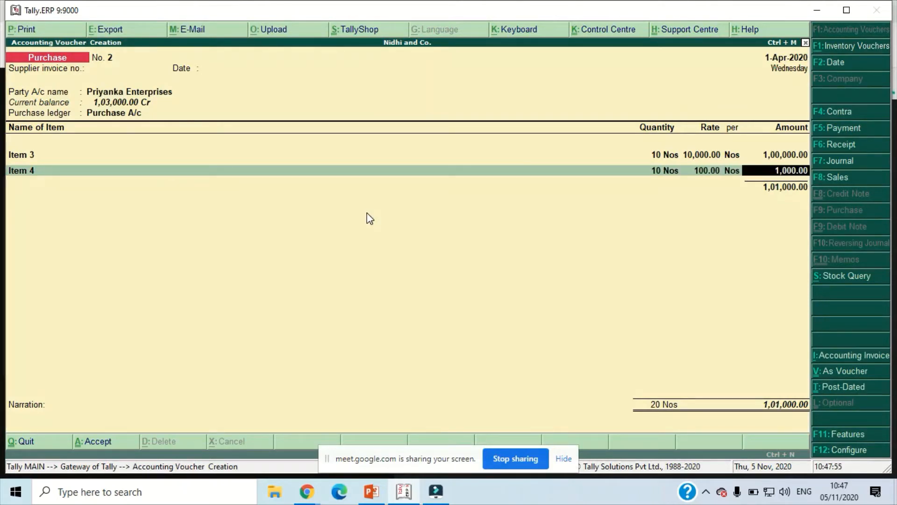
key(Return)
- Add Carriage Inward of 2,000 to the voucher and reuse the previous narration "Being Goods Purchased and paid carriage inward."
key(Return)
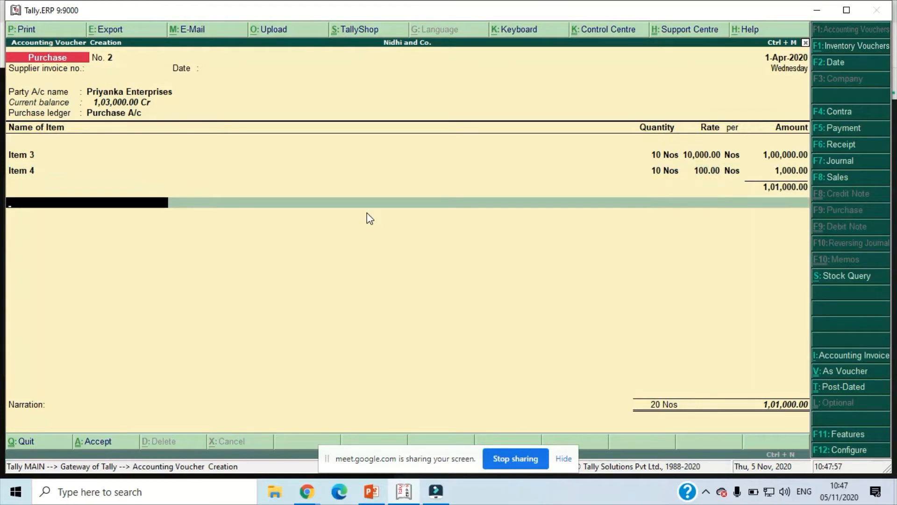
text(Ca)
key(Return)
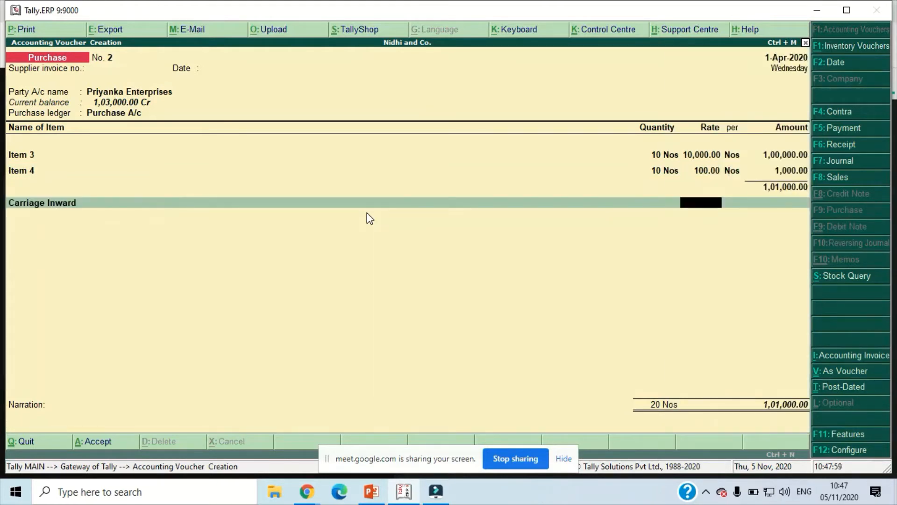
key(Return)
text(2000)
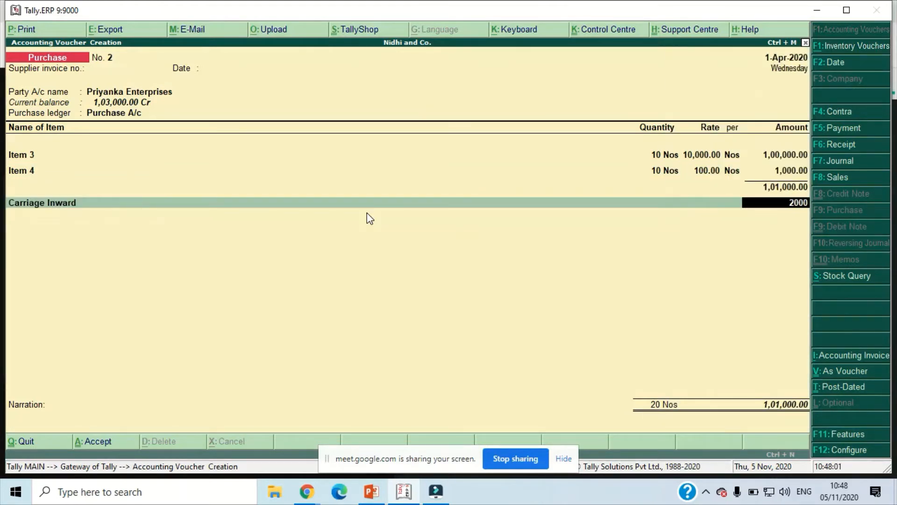
key(Return)
key(Return)
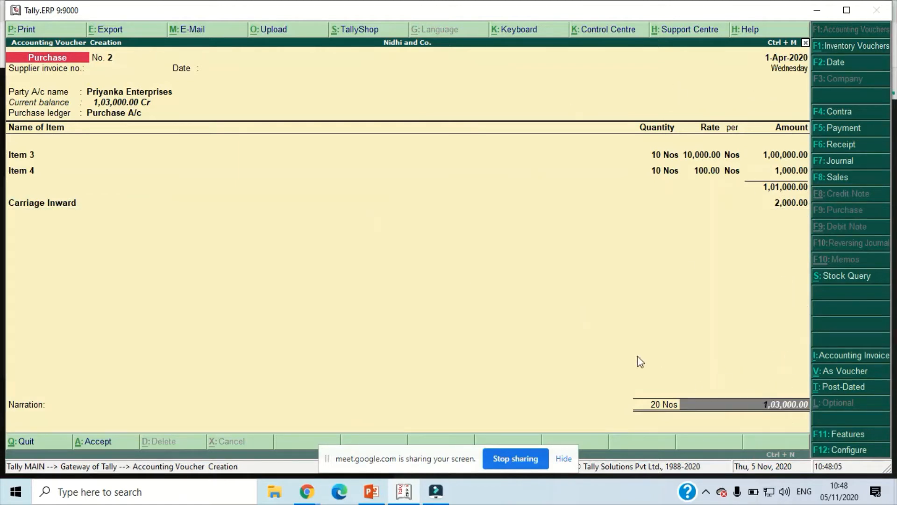
key(Return)
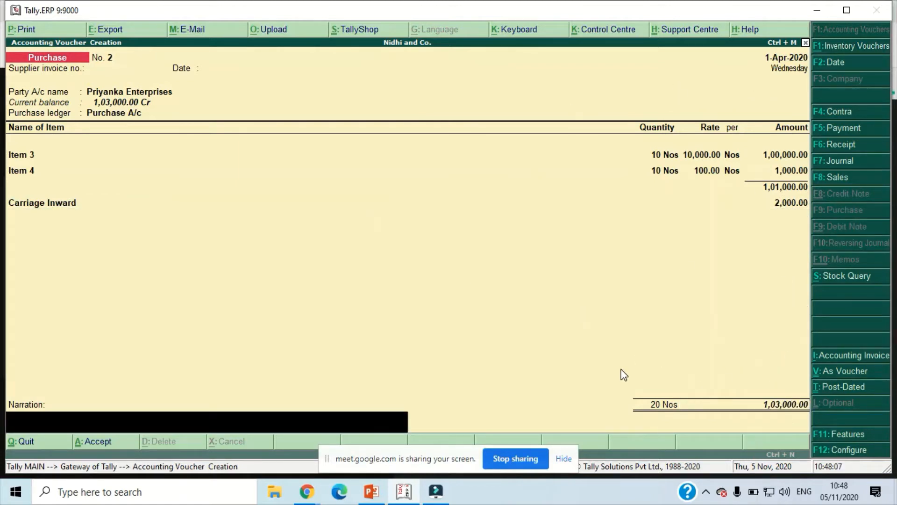
key(ctrl+r)
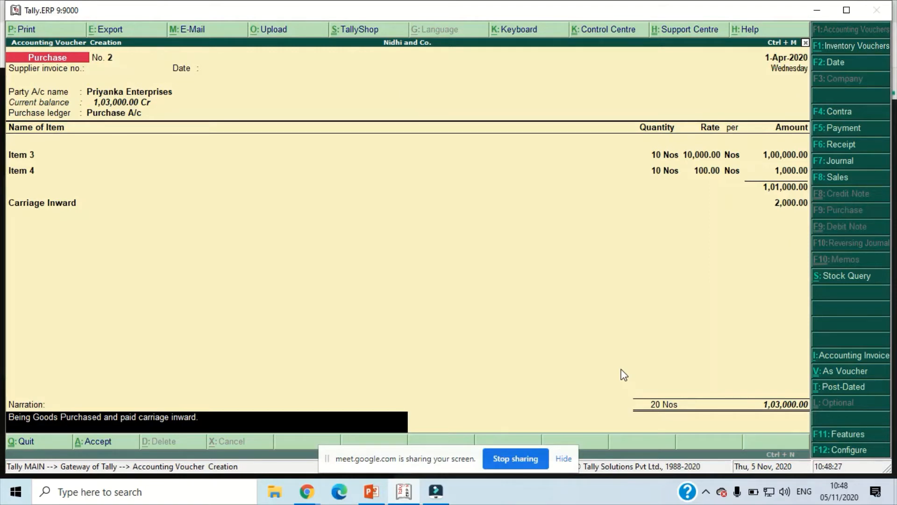
- Save the purchase voucher for Item 3 and Item 4 and open the Stock Summary report
key(Return)
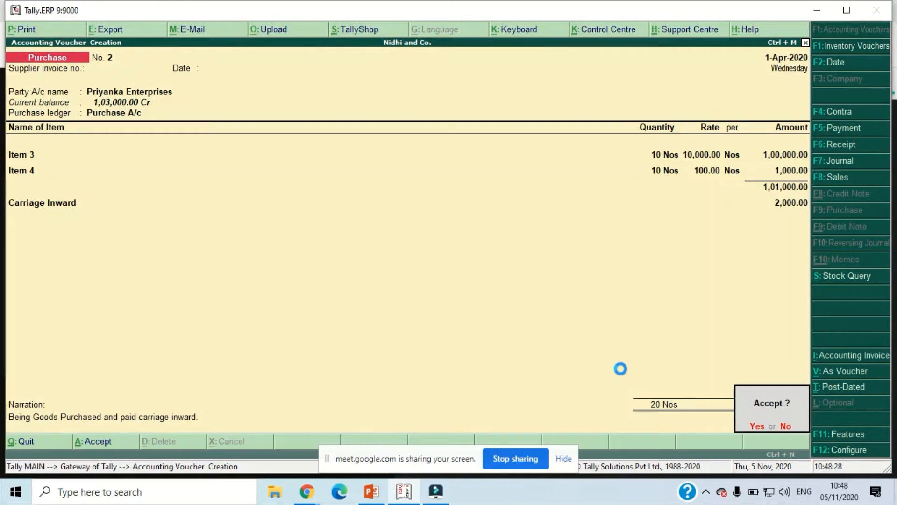
key(Return)
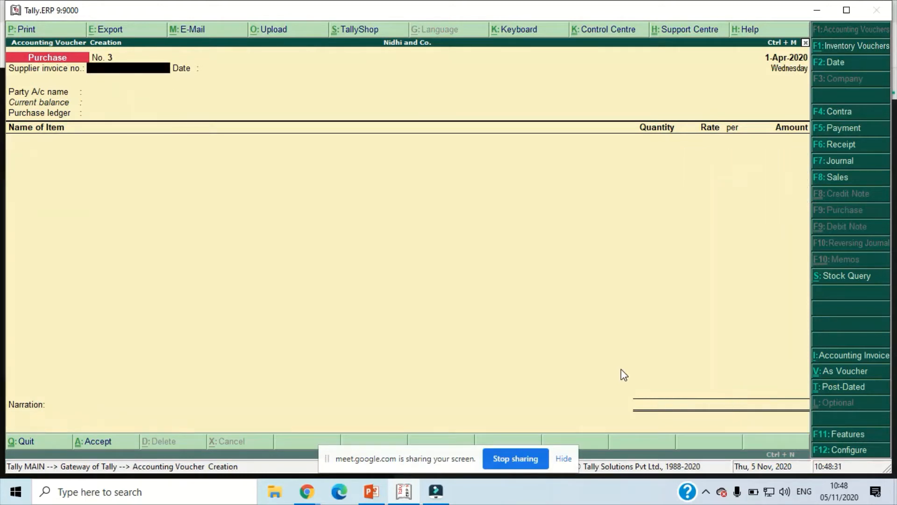
key(Escape)
key(Return)
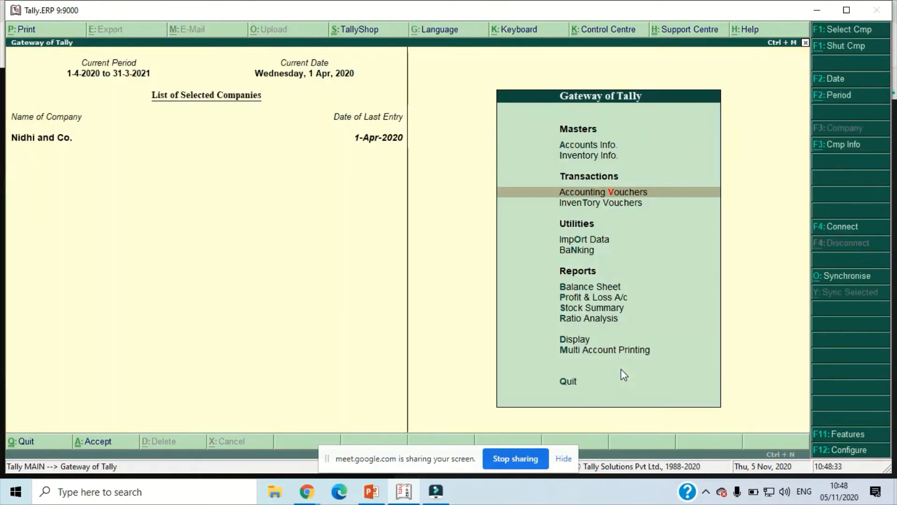
key(s)
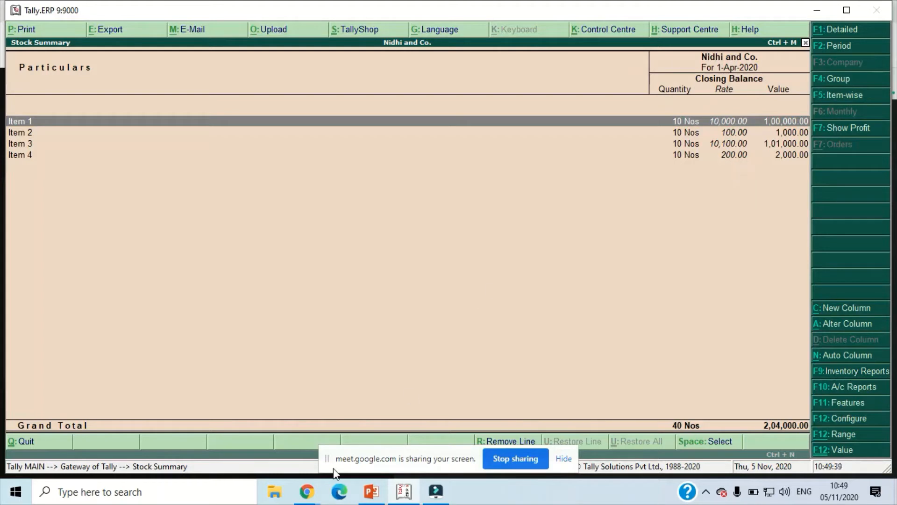
click(310, 493)
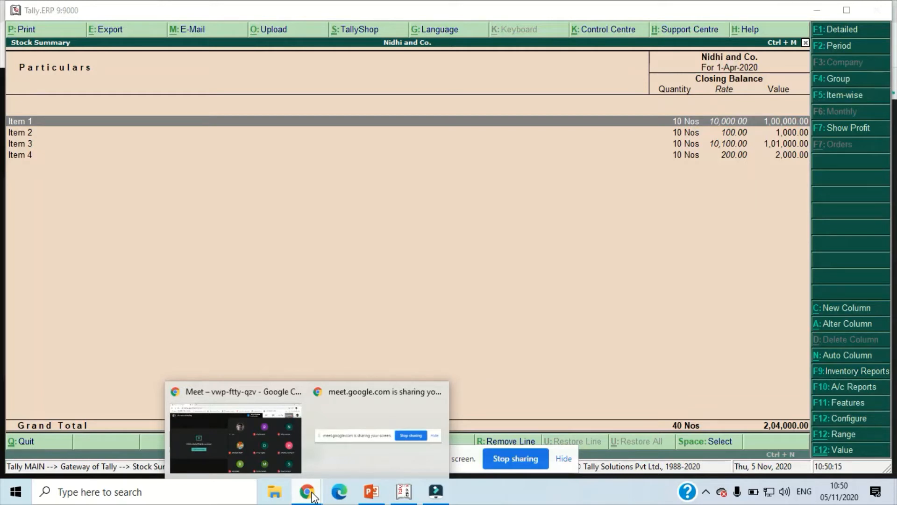
click(311, 496)
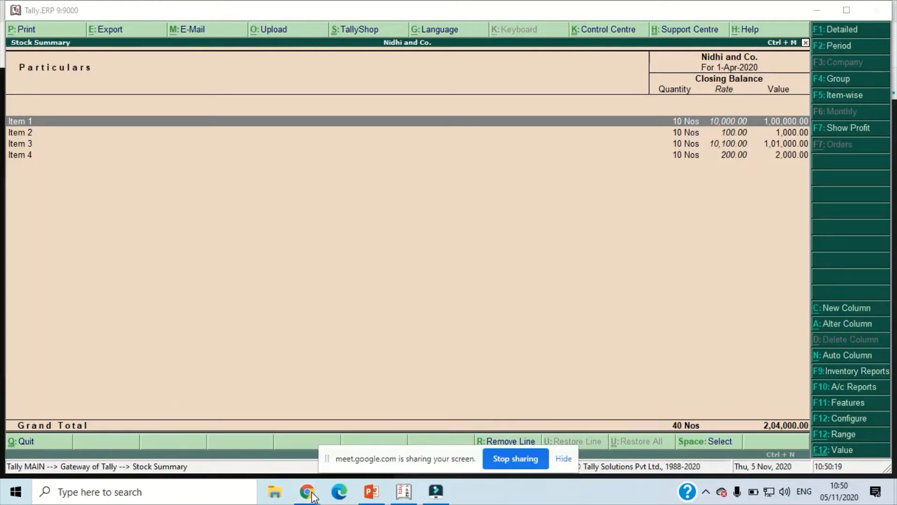
click(341, 252)
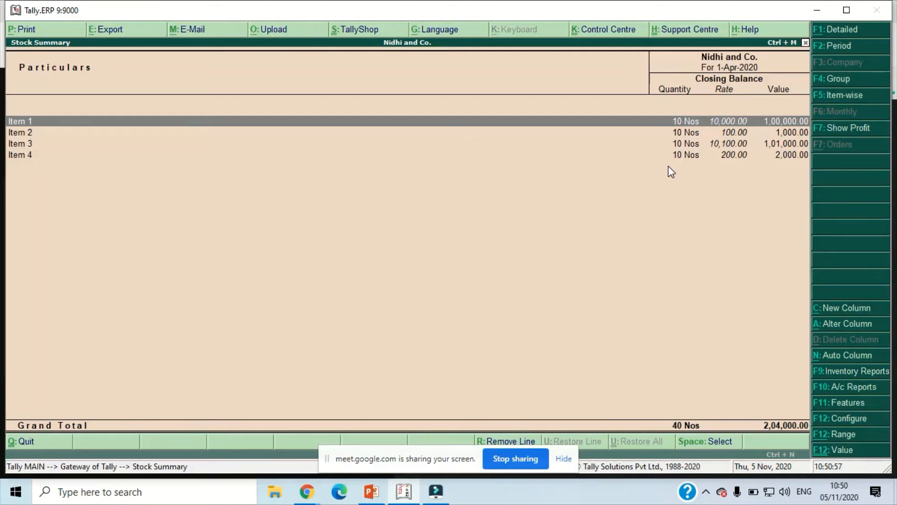
- Examine the closing rates and values down to Item 4 in the Stock Summary, and return to the Gateway of Tally
key(Down)
key(Down)
key(Down)
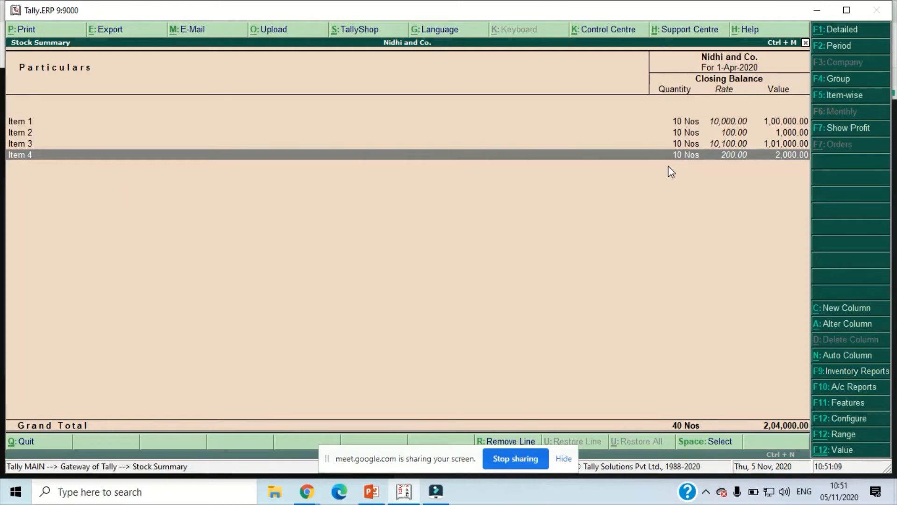
key(Escape)
key(Escape)
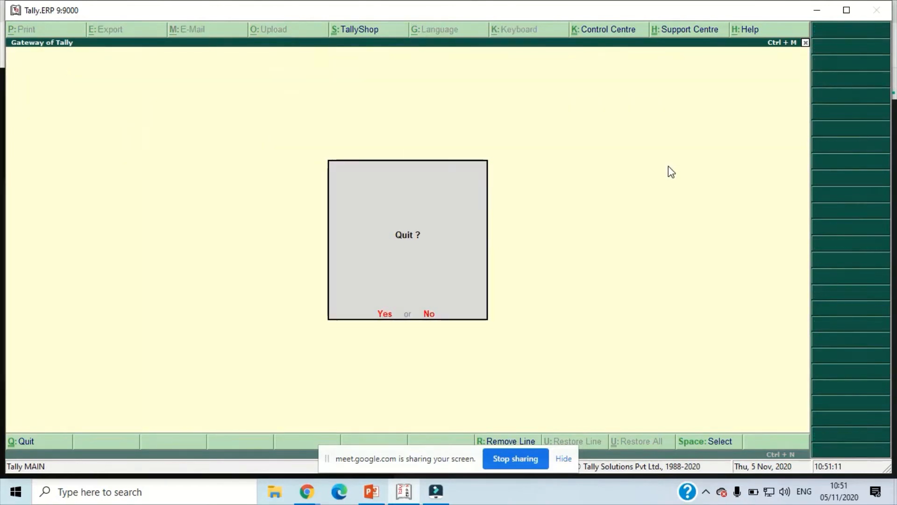
key(Escape)
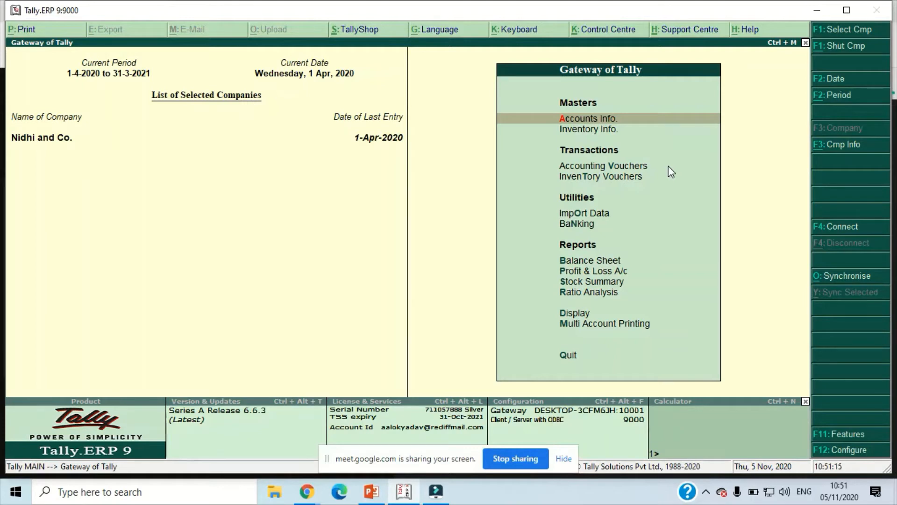
- Start a new purchase voucher with Priyanka Enterprises as the party and Purchase A/c as the purchase ledger
key(Down)
key(Down)
key(Return)
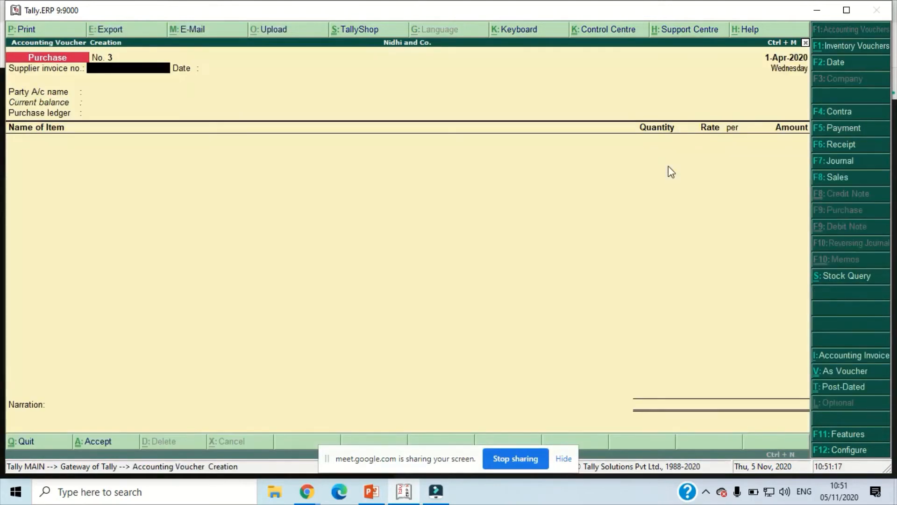
key(Return)
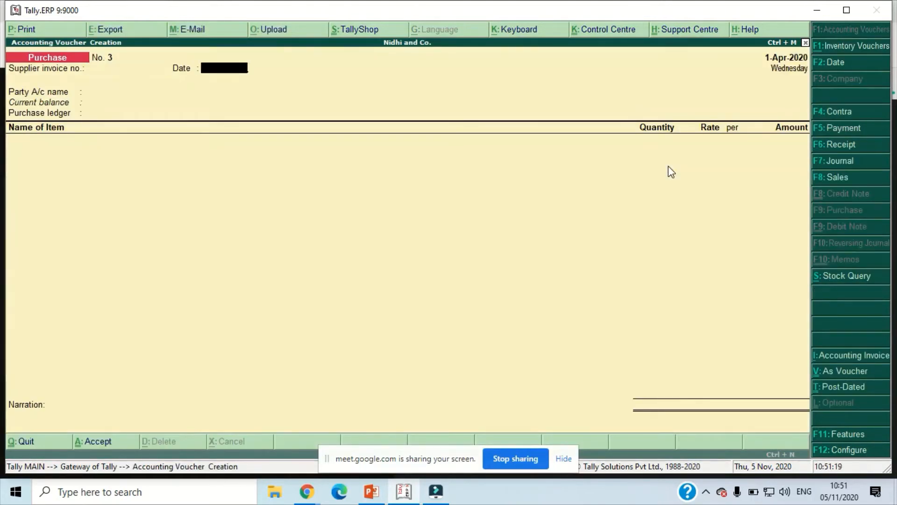
key(Return)
key(Down)
key(Return)
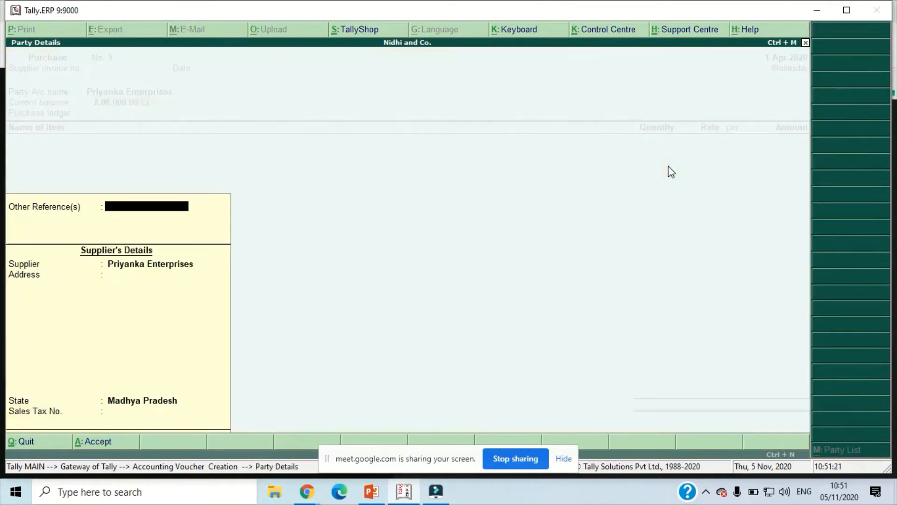
key(Return)
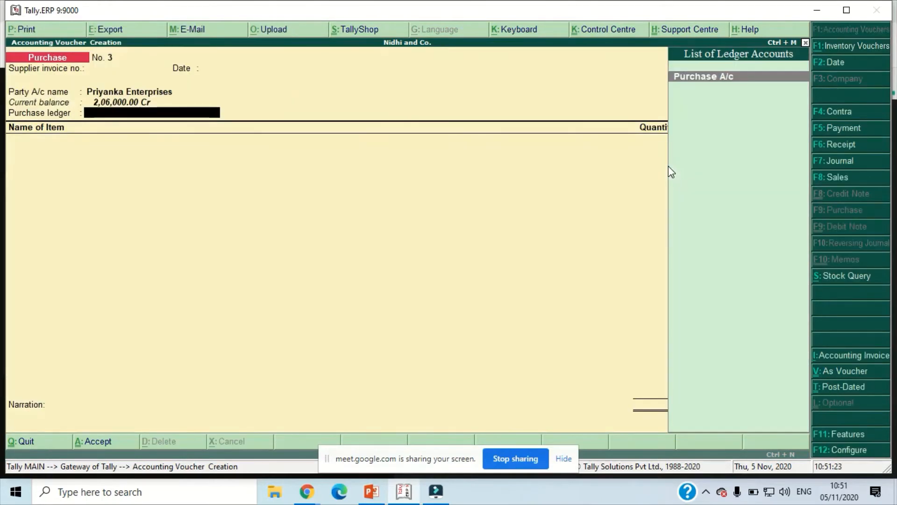
key(Return)
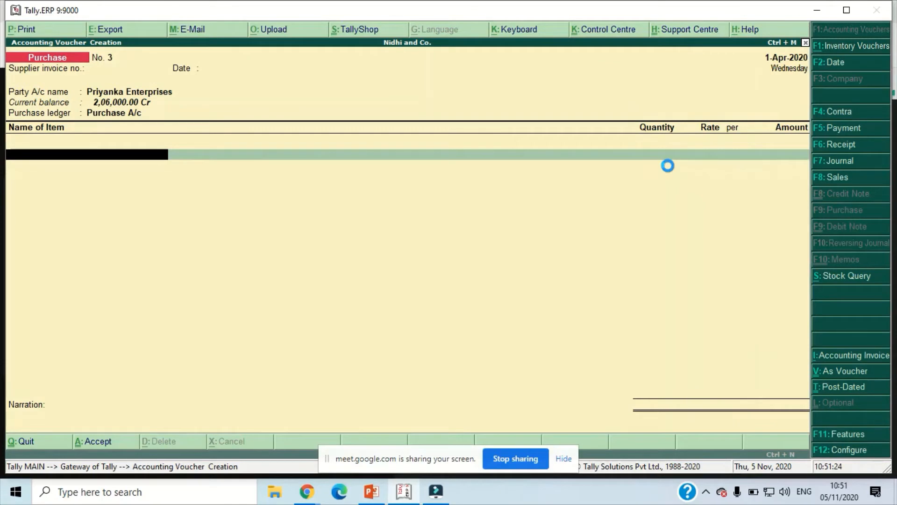
- Create a stock item named Item5 with Nos as its unit from within the voucher
key(alt+c)
text(Ite)
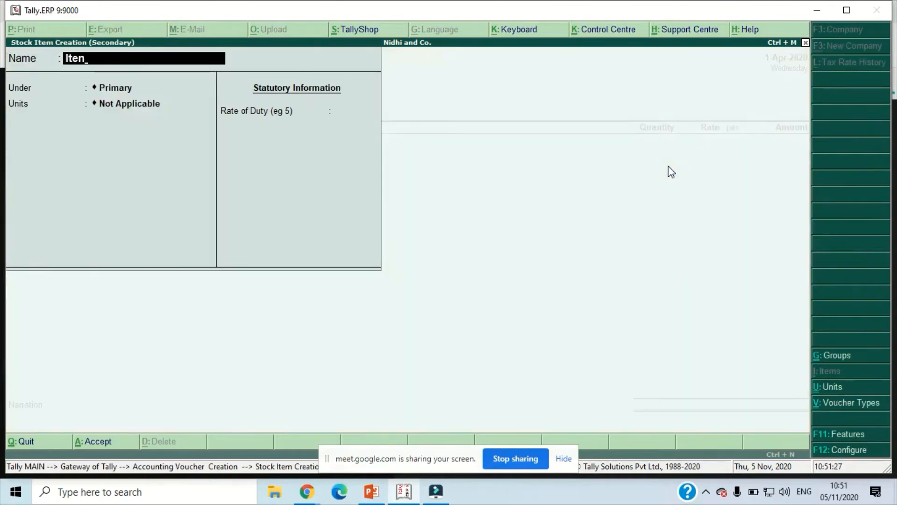
text(m4)
key(BackSpace)
text(5)
key(Return)
key(Return)
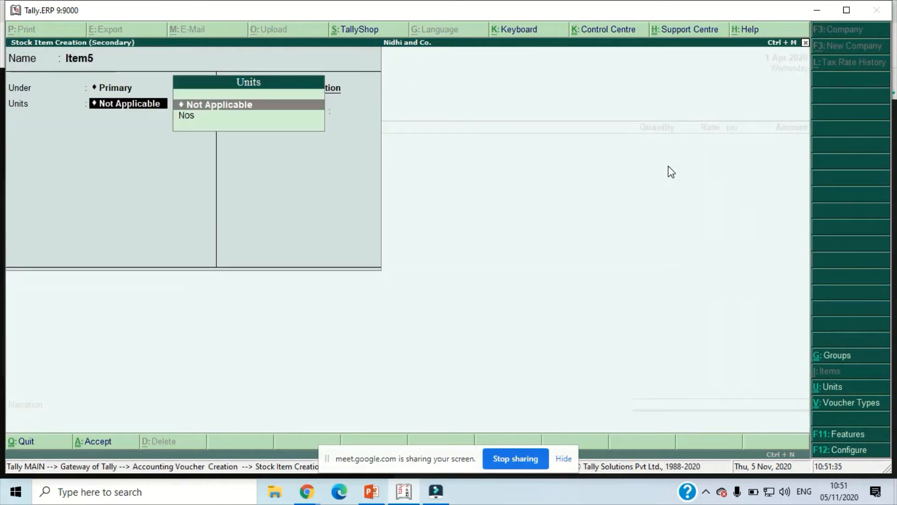
key(Down)
key(Return)
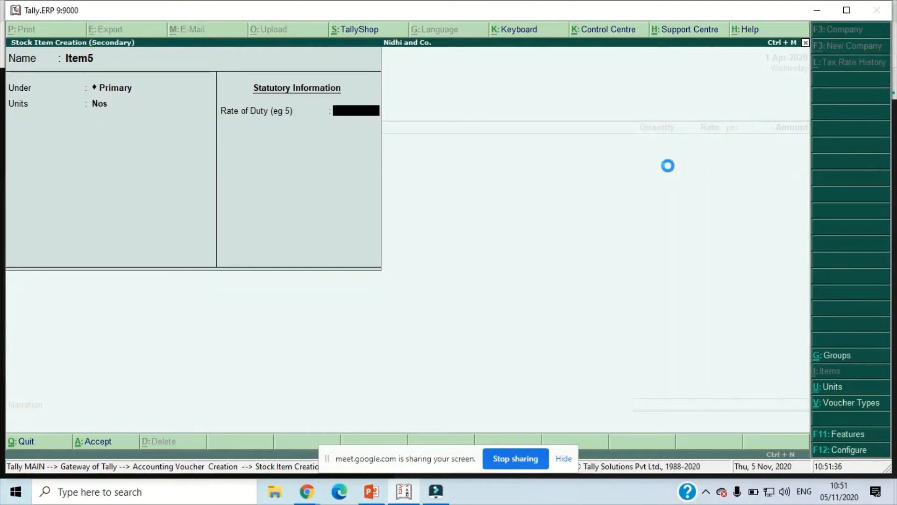
- Enter a quantity of 10 Nos at a rate of 10,000 for Item5
text(1)
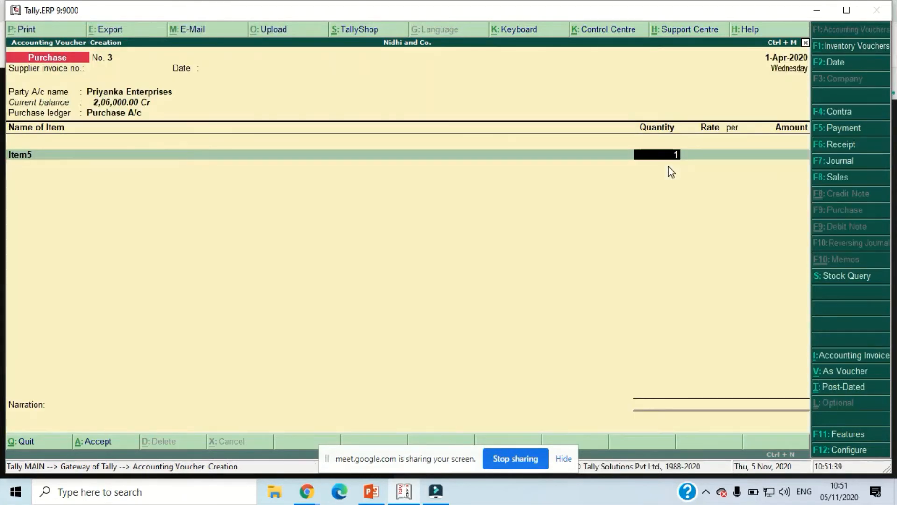
text(0)
key(Return)
text(1)
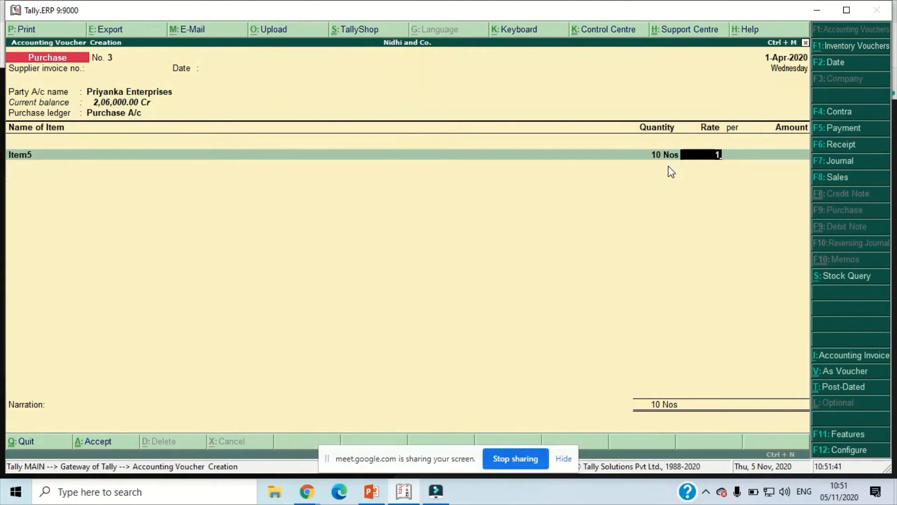
text(0000)
key(Return)
key(Return)
key(Return)
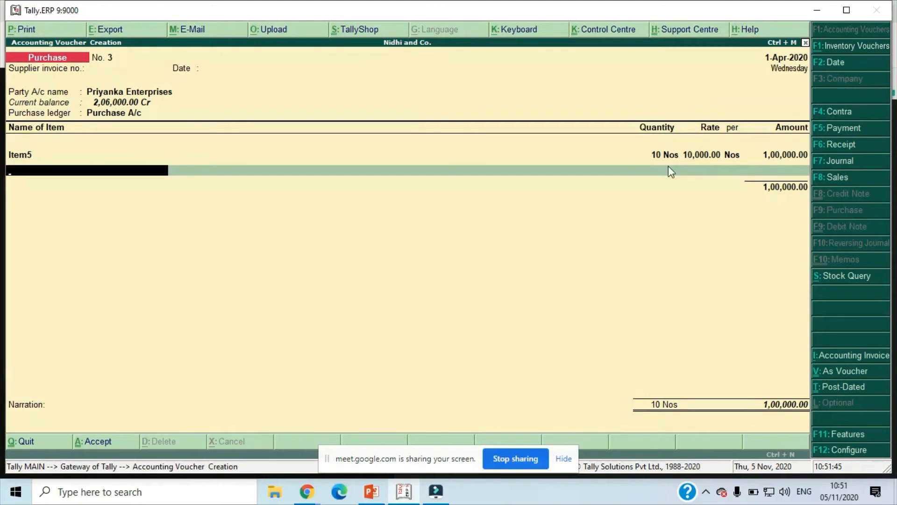
- Create a stock item named Item6 with Nos as its unit from within the voucher
key(alt+c)
text(Item6)
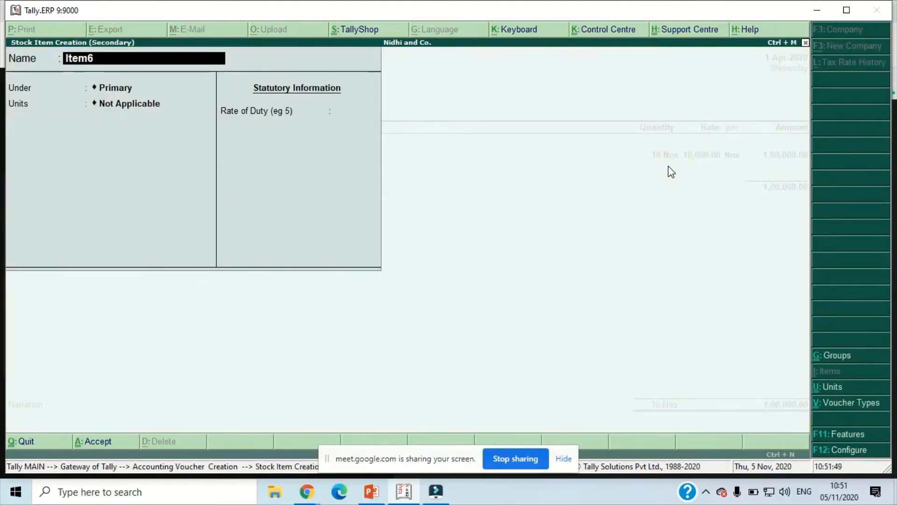
key(Return)
key(Return)
key(Down)
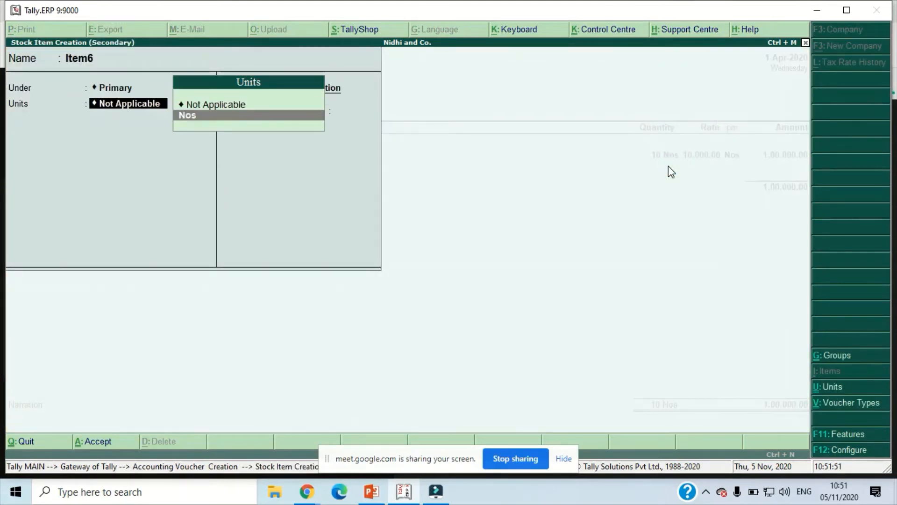
key(Return)
key(Return)
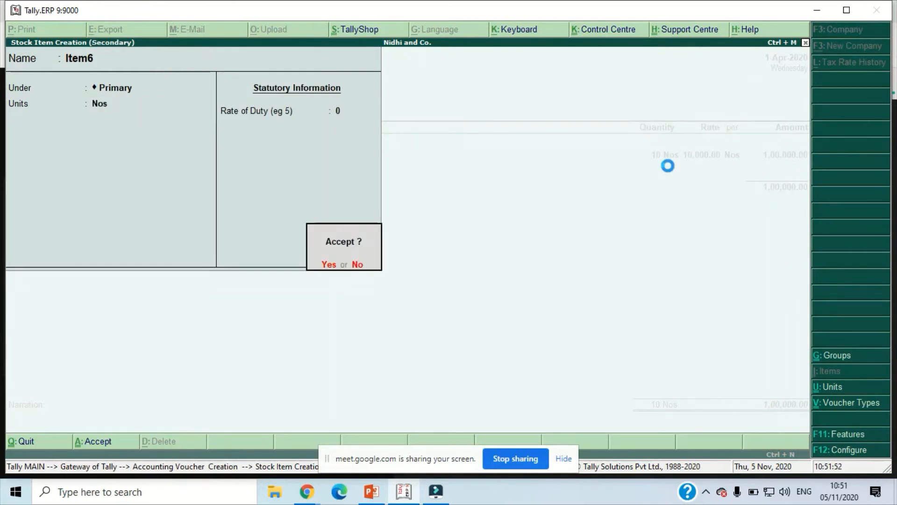
- Enter a quantity of 10 Nos at a rate of 100 for Item6 and end the item list
key(Return)
text(10)
key(Return)
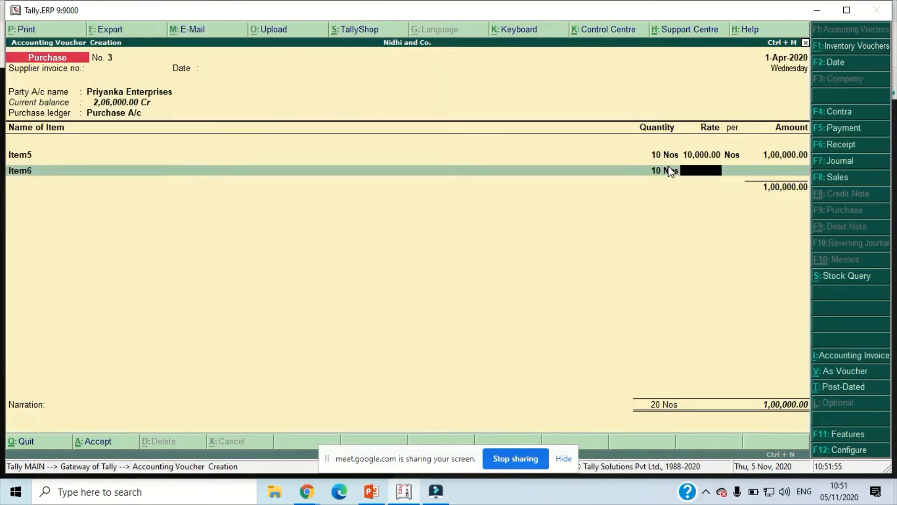
text(100)
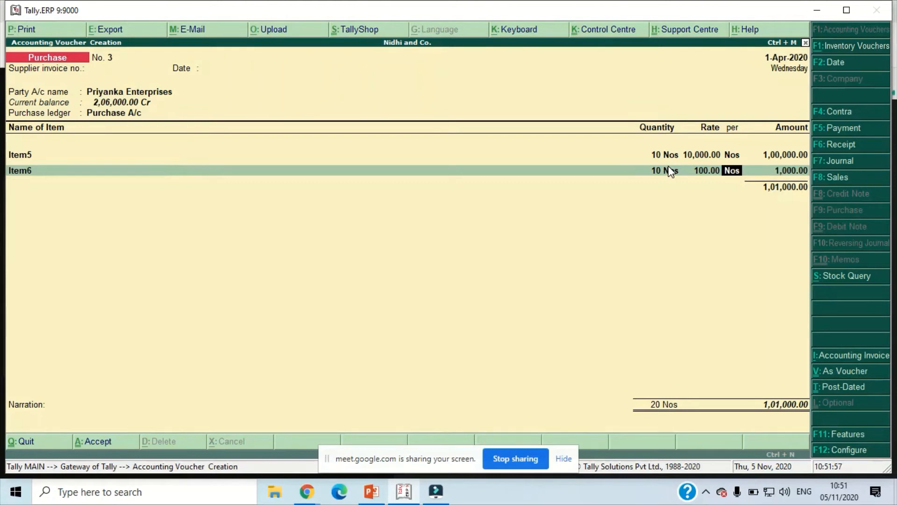
key(Return)
key(Return)
key(Return)
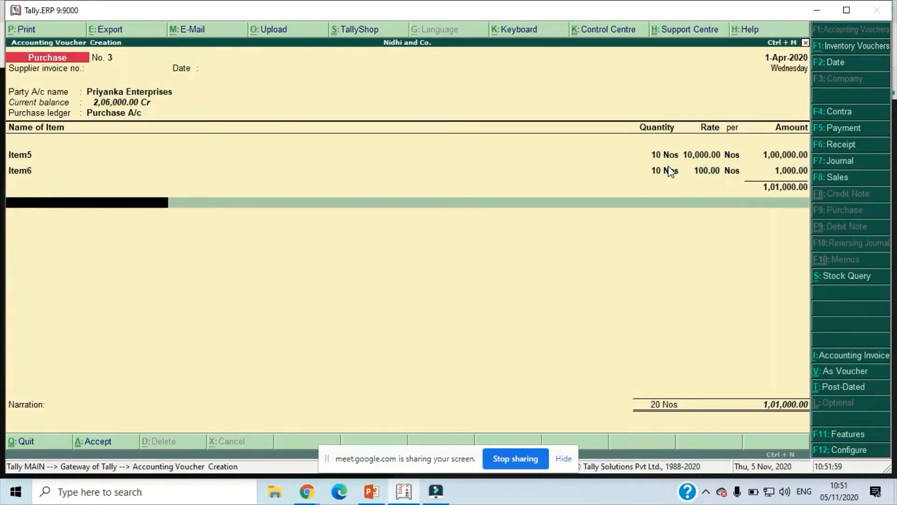
- Add the Carriage Inward ledger below the items and open that ledger for alteration from within the voucher
text(C)
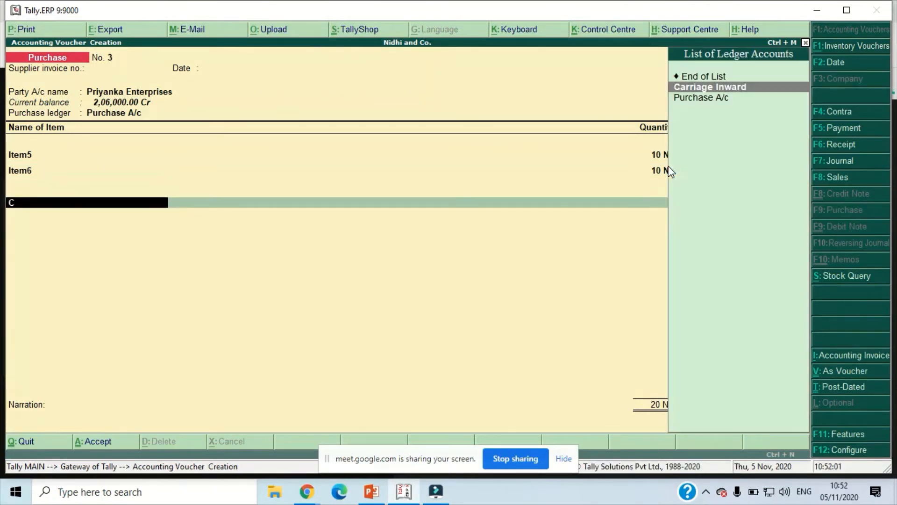
key(Return)
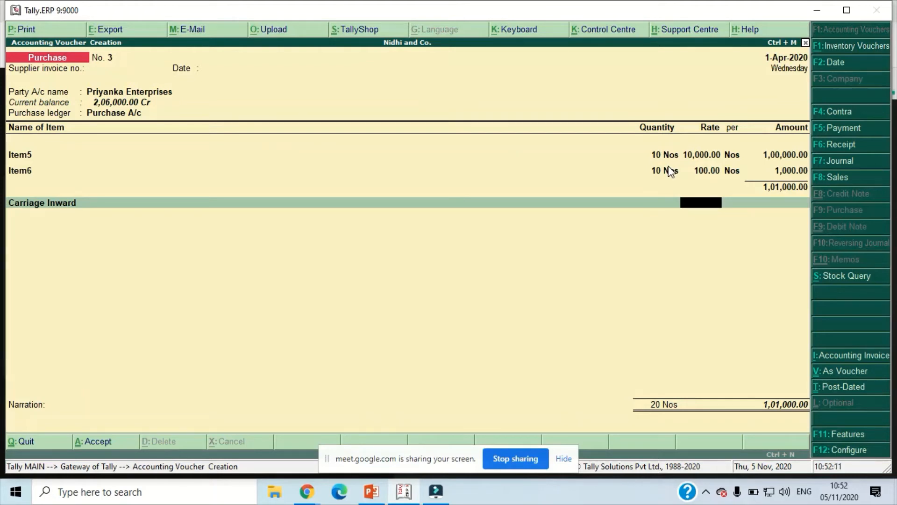
key(BackSpace)
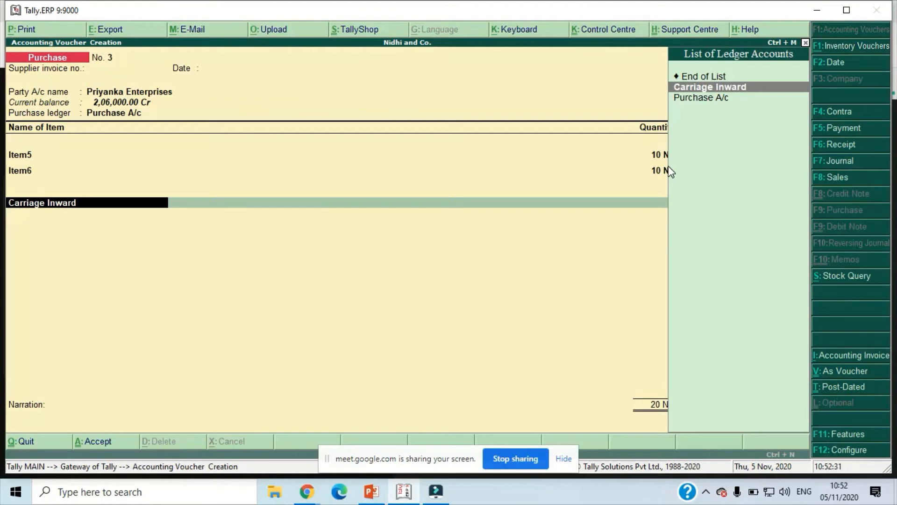
key(ctrl+Return)
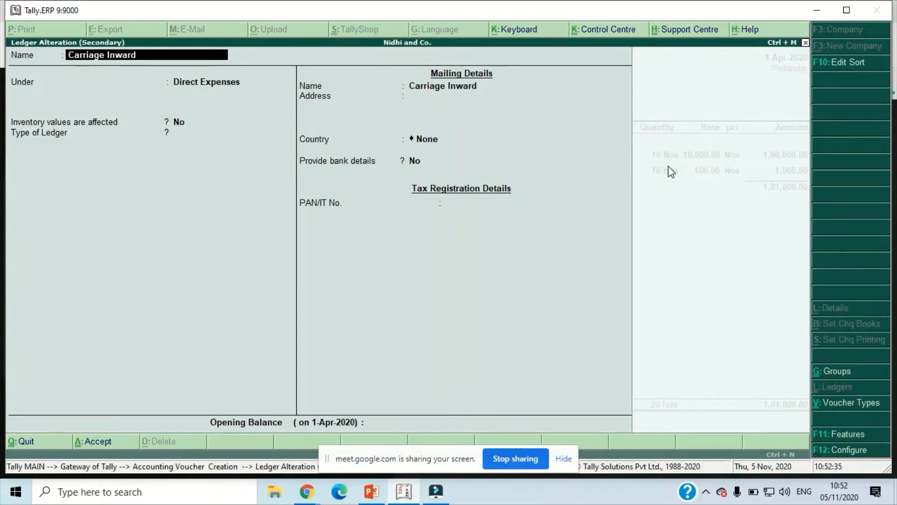
- Open the Direct Expenses group from the Carriage Inward ledger and set its purchase invoice allocation method to Appropriate by Value
key(Return)
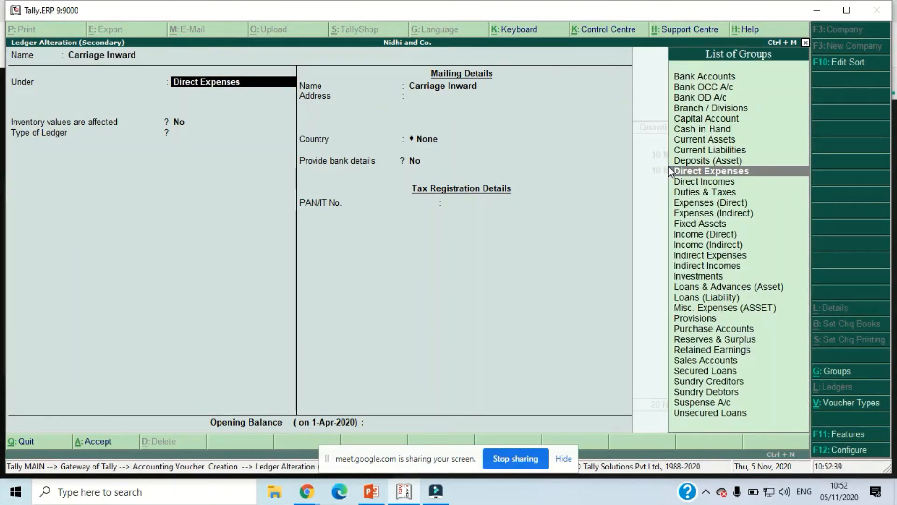
key(ctrl+Return)
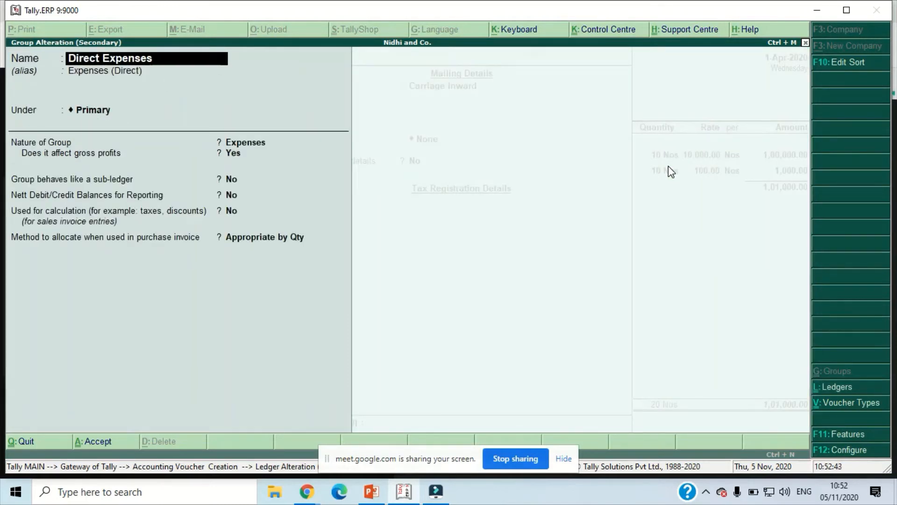
key(Return)
key(Return)
key(Return)
key(Return)
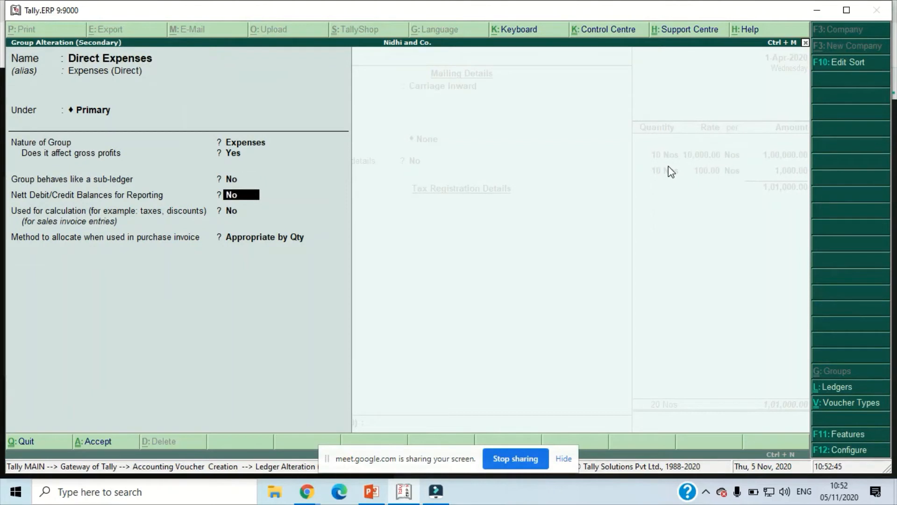
key(Return)
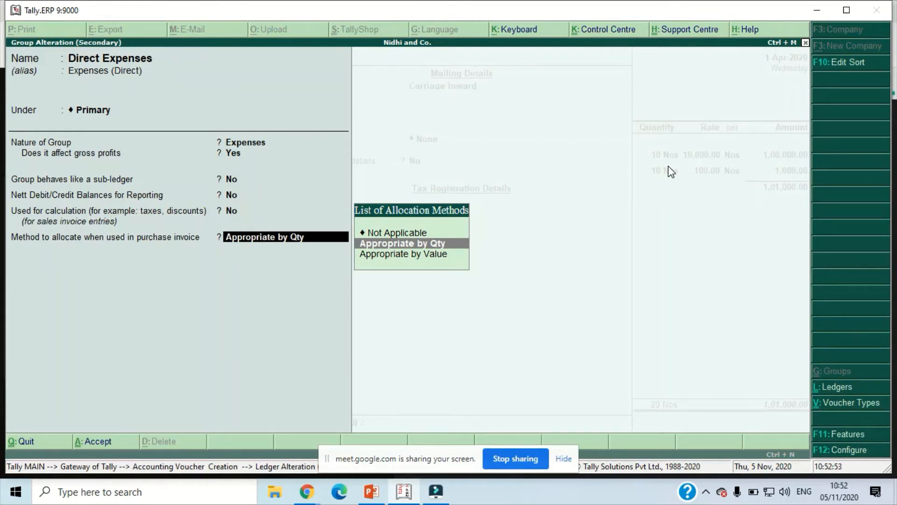
key(Down)
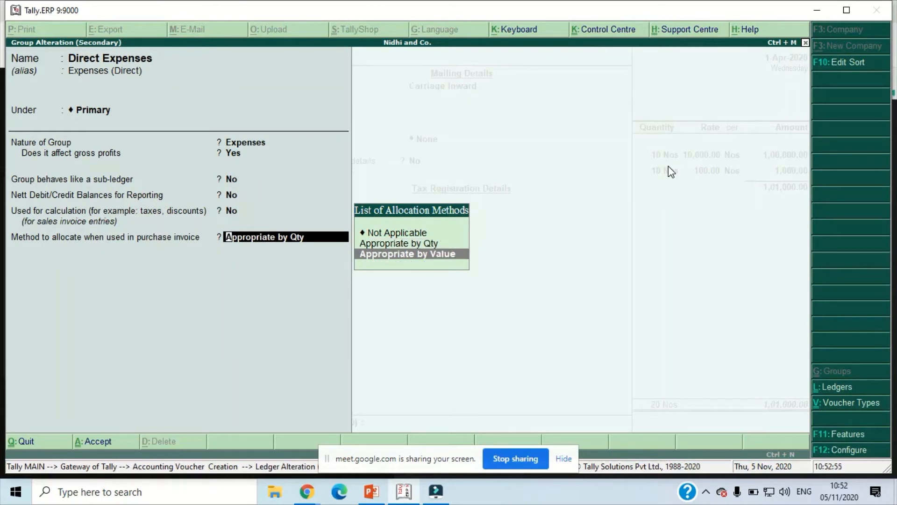
key(Return)
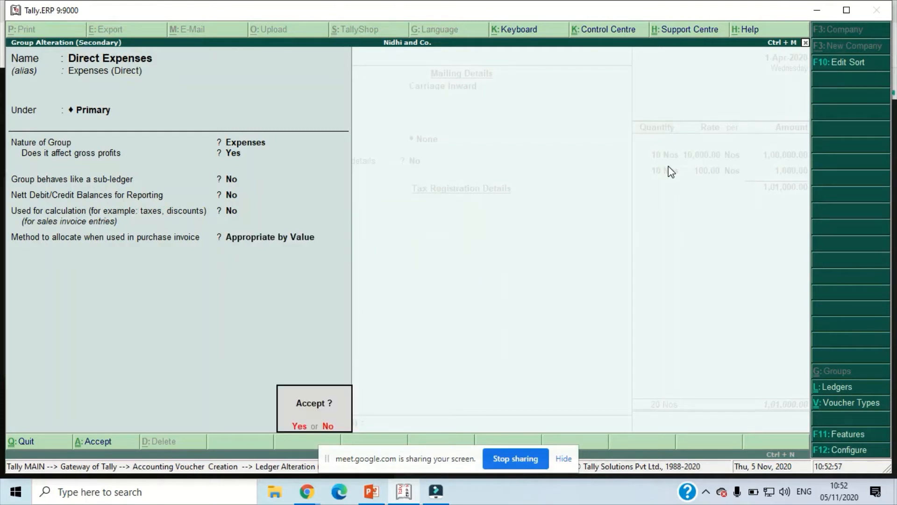
key(Return)
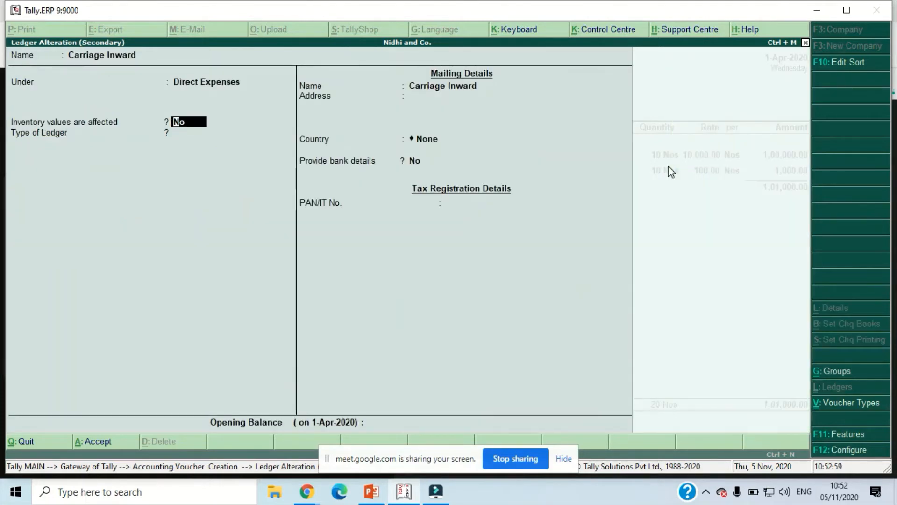
- Set the Carriage Inward ledger's type to Not Applicable and accept the ledger alteration
key(Return)
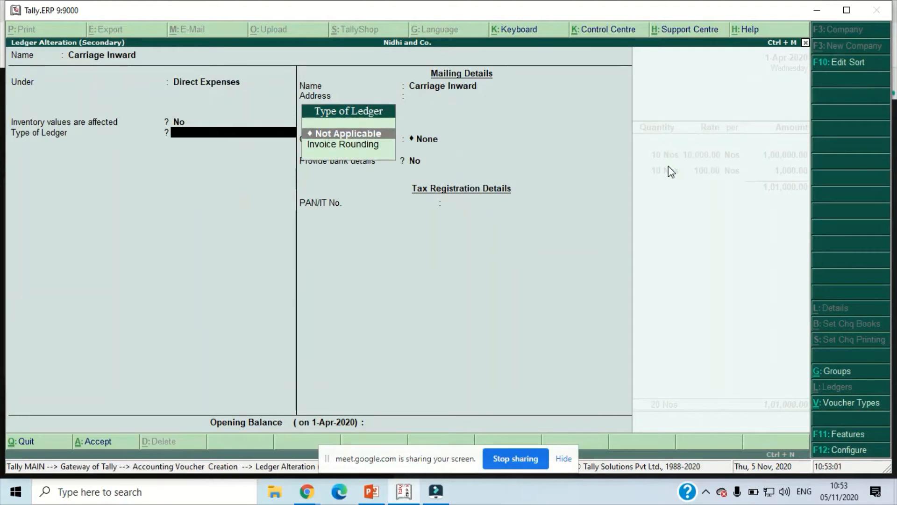
key(Return)
key(Return)
key(Return)
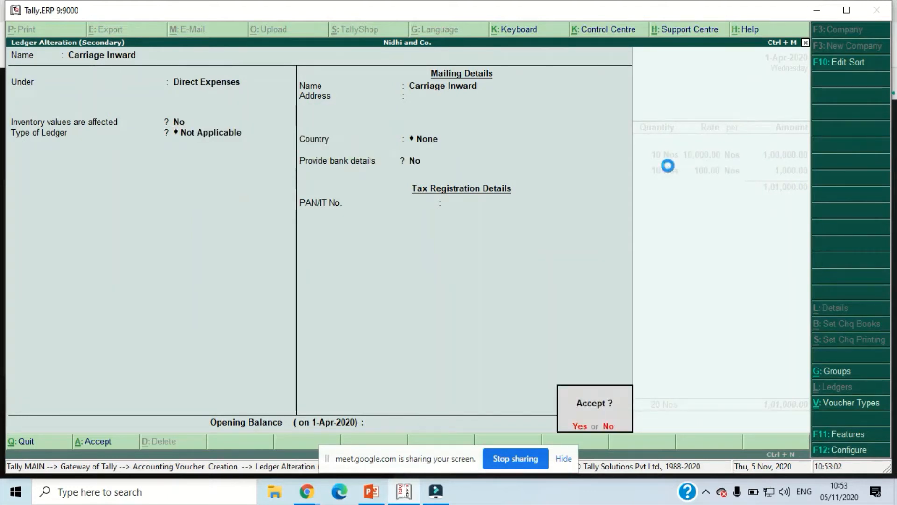
key(Return)
- Enter 2,000 as the Carriage Inward amount in the purchase voucher and end the ledger list
key(Return)
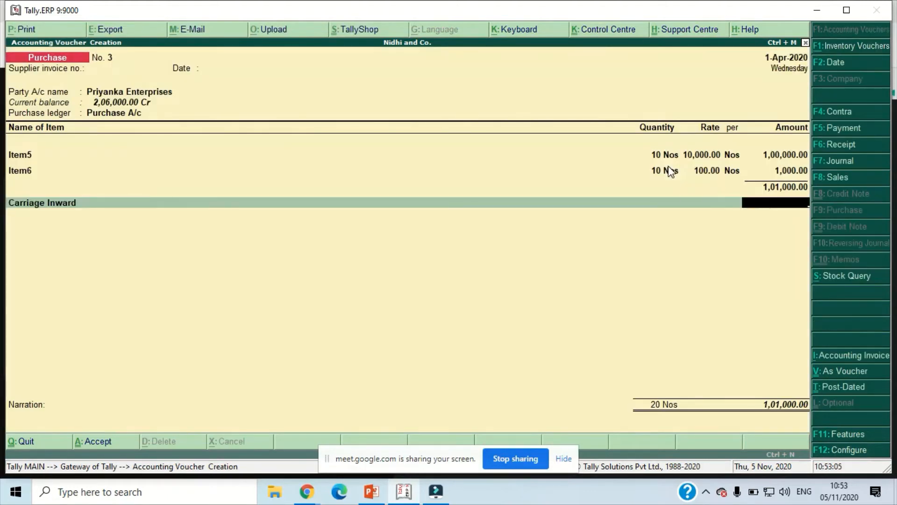
text(2000)
key(Return)
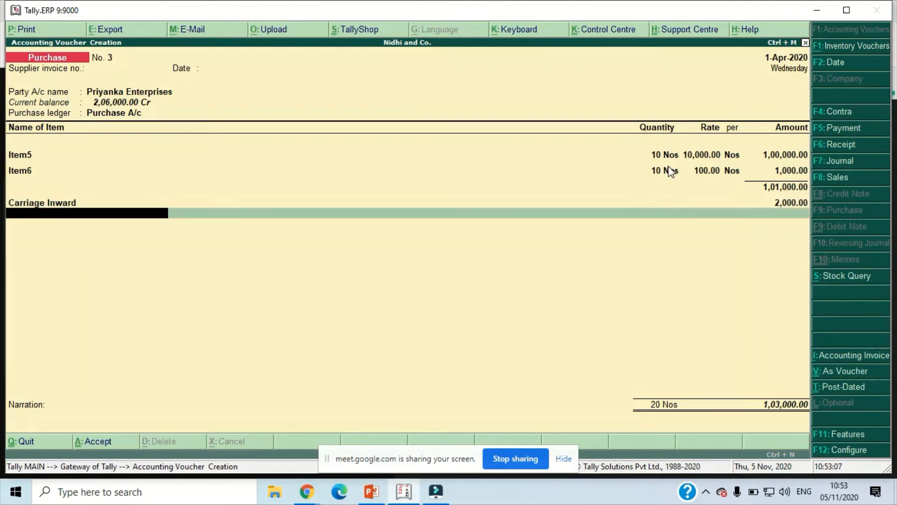
key(Return)
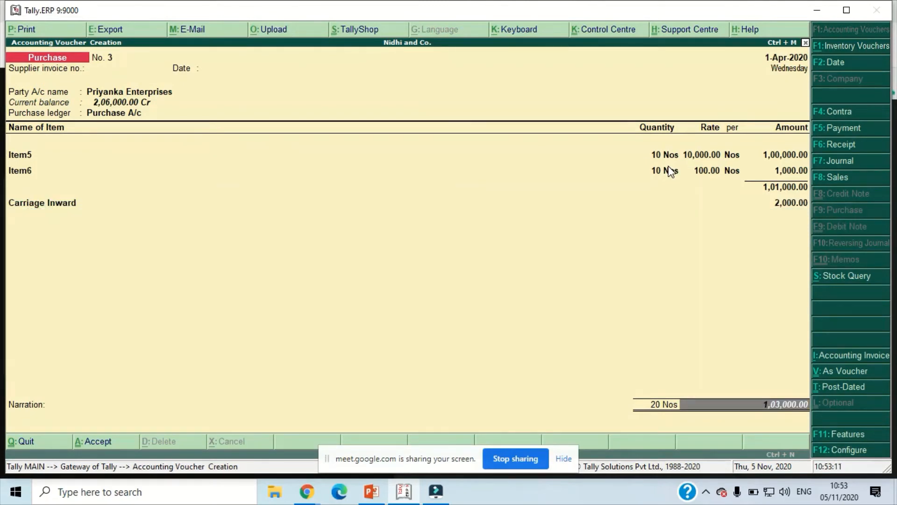
key(Return)
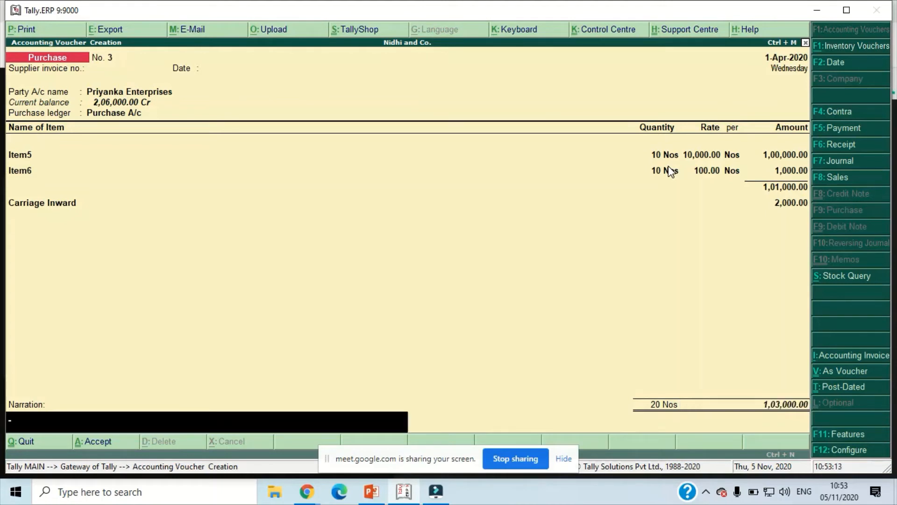
- Reuse the last narration, "Being Goods Purchased and paid carriage inward.", and save the purchase voucher
key(ctrl+r)
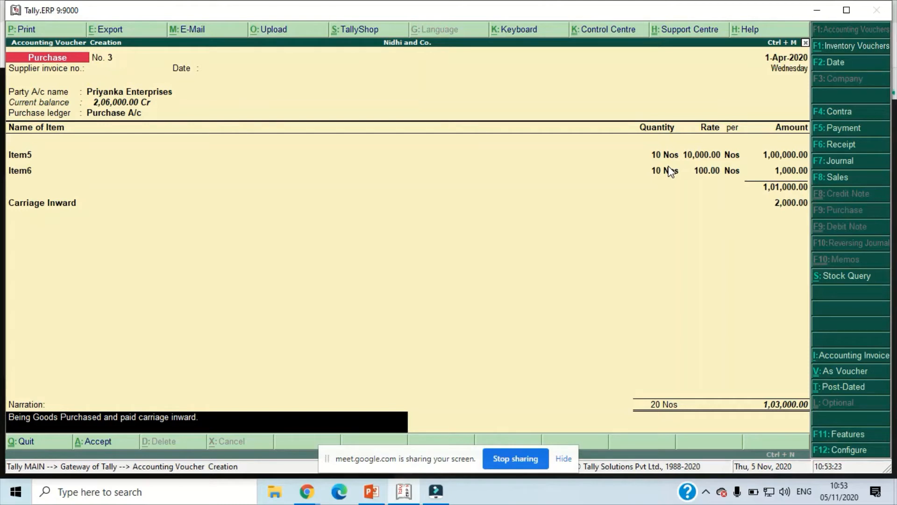
key(Return)
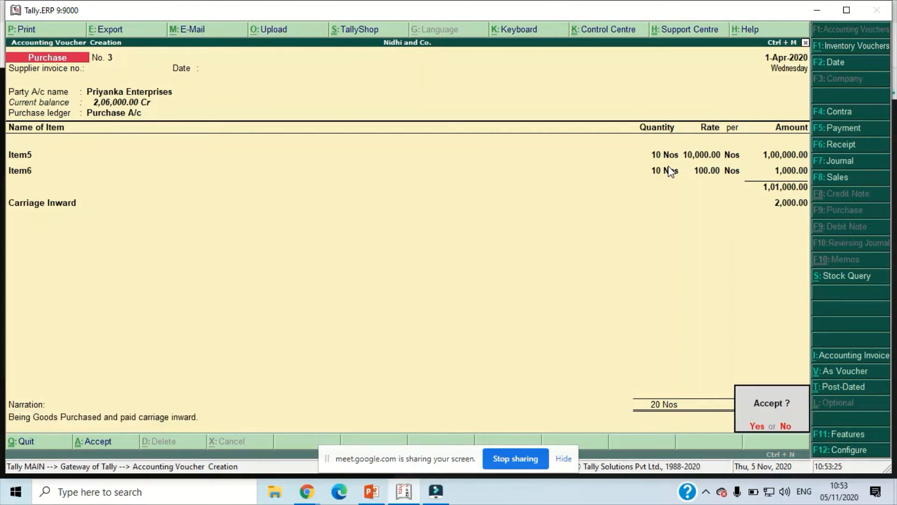
key(Return)
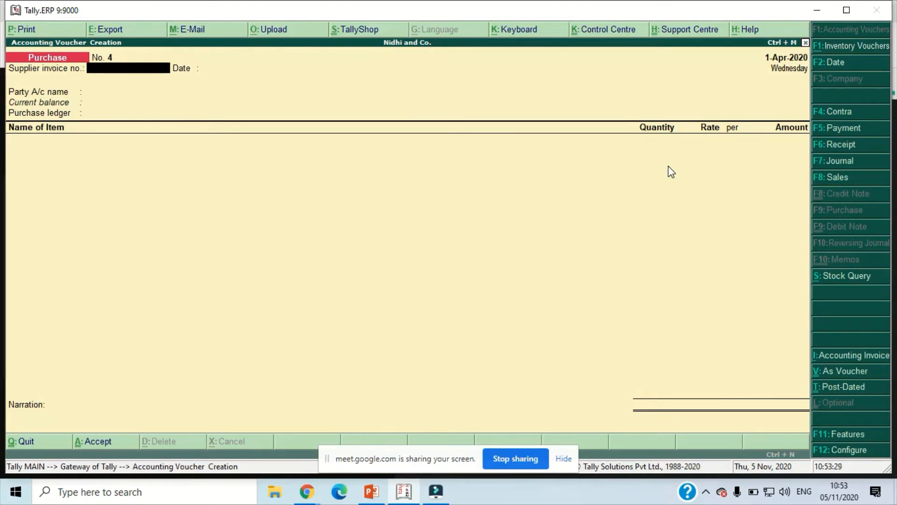
- Leave voucher entry, open the Stock Summary and compare the closing rates and values of Item 3 and Item5, then close it
key(Escape)
key(Return)
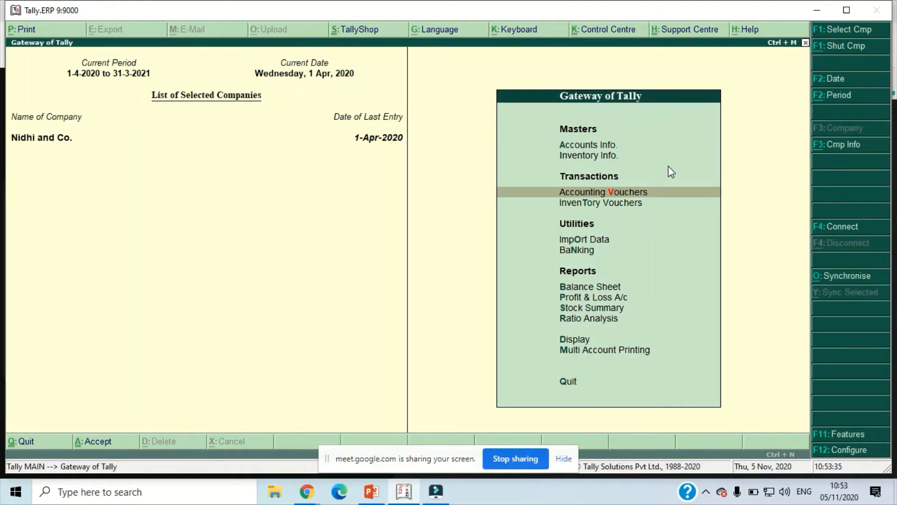
key(s)
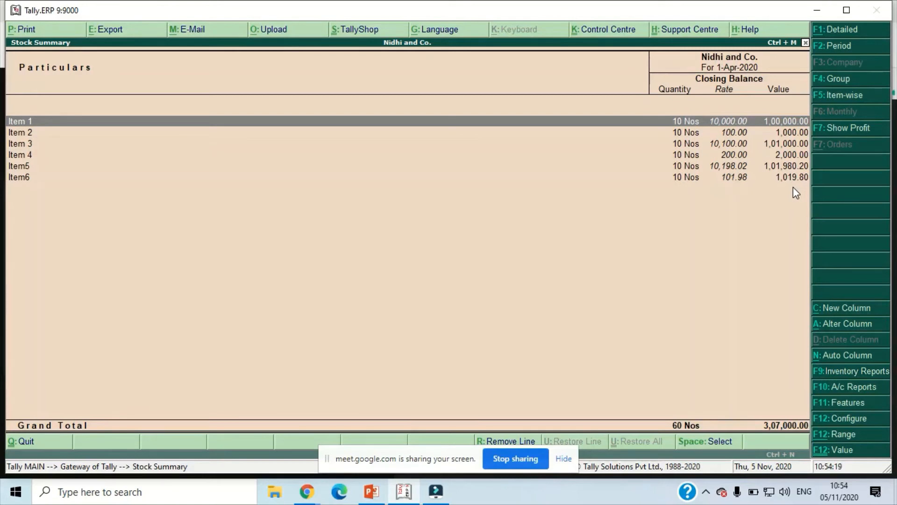
key(Down)
key(Down)
key(Down)
key(Down)
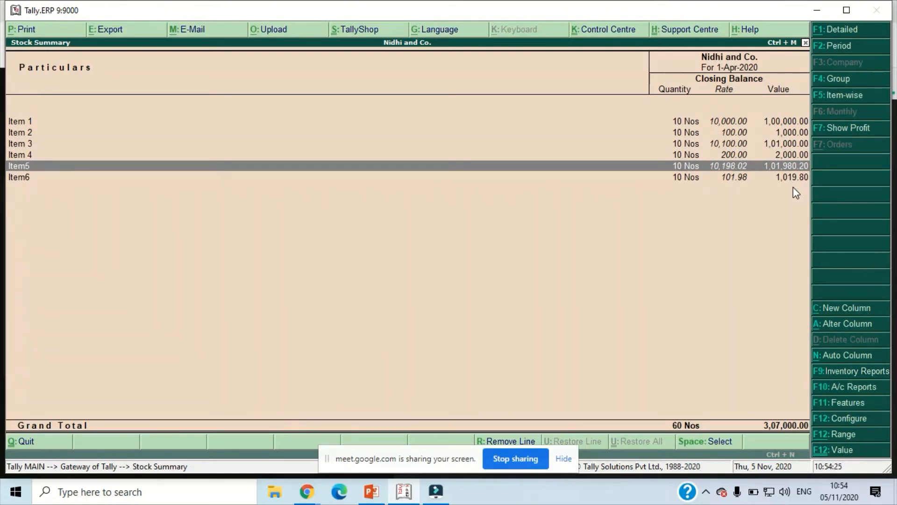
key(Up)
key(Up)
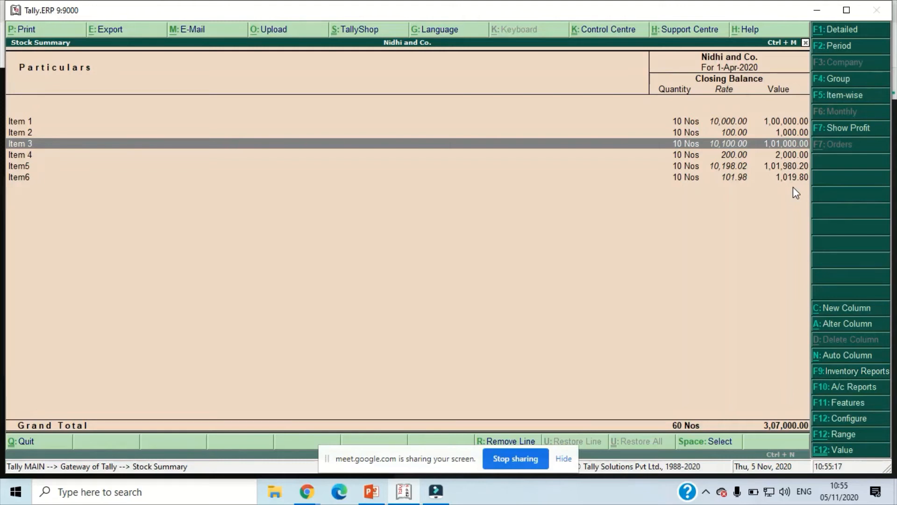
key(Down)
key(Down)
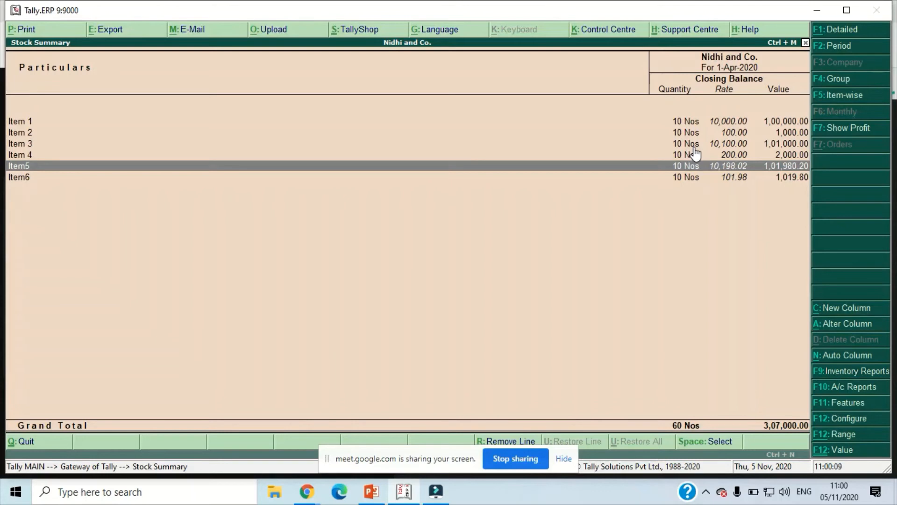
key(Escape)
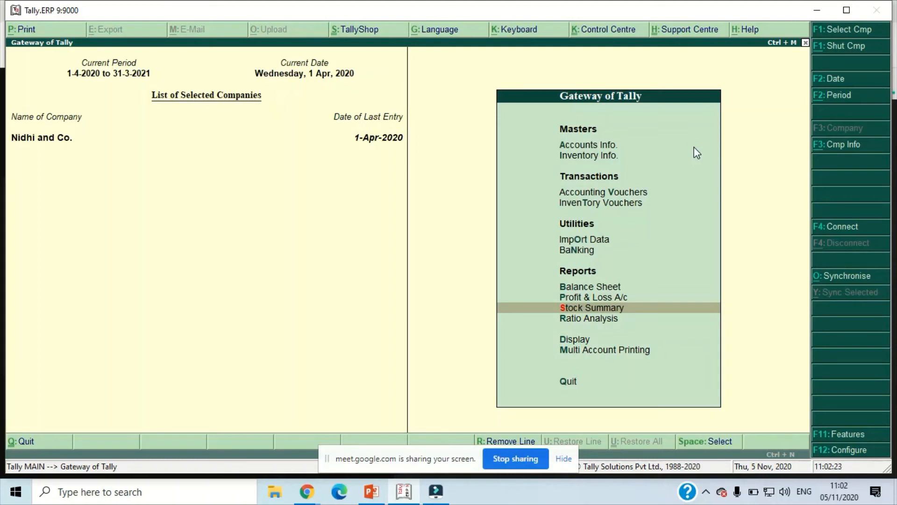
- Go to the Ledgers section of the accounts masters
key(Down)
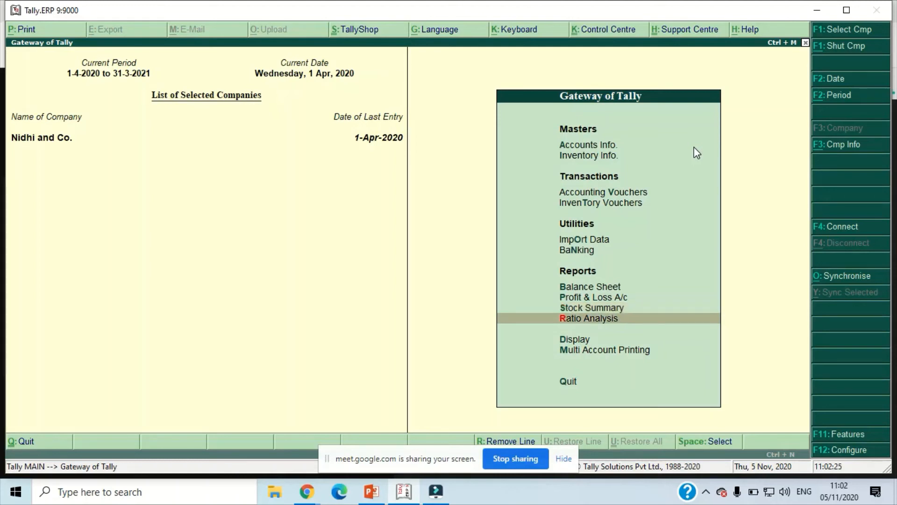
key(Up)
key(Up)
key(Up)
key(Up)
key(Up)
key(Up)
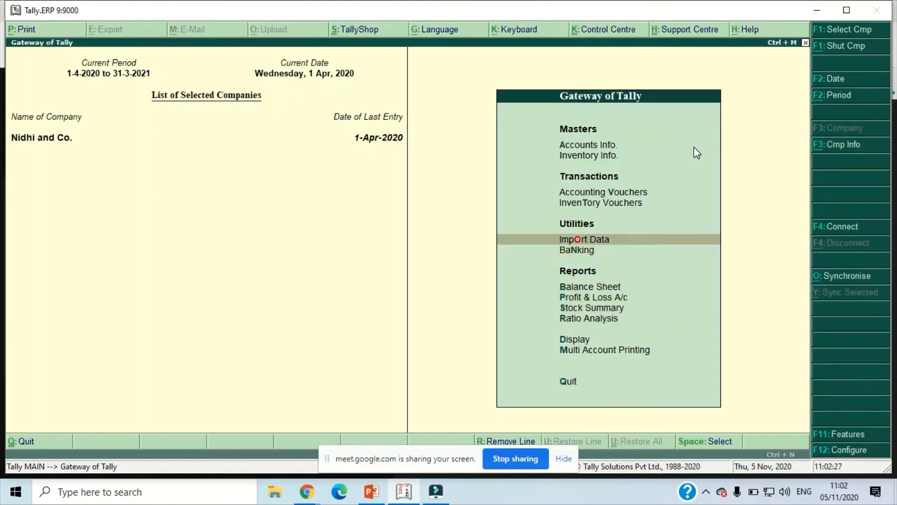
key(Up)
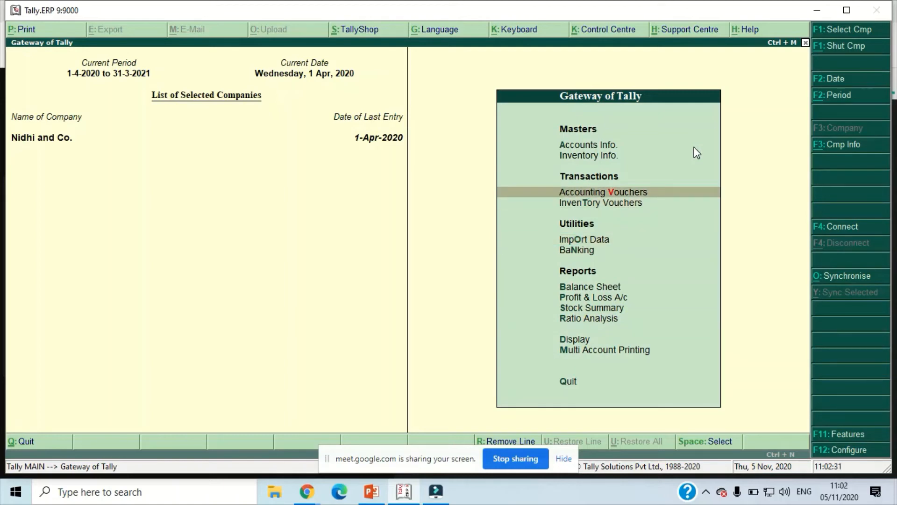
key(Up)
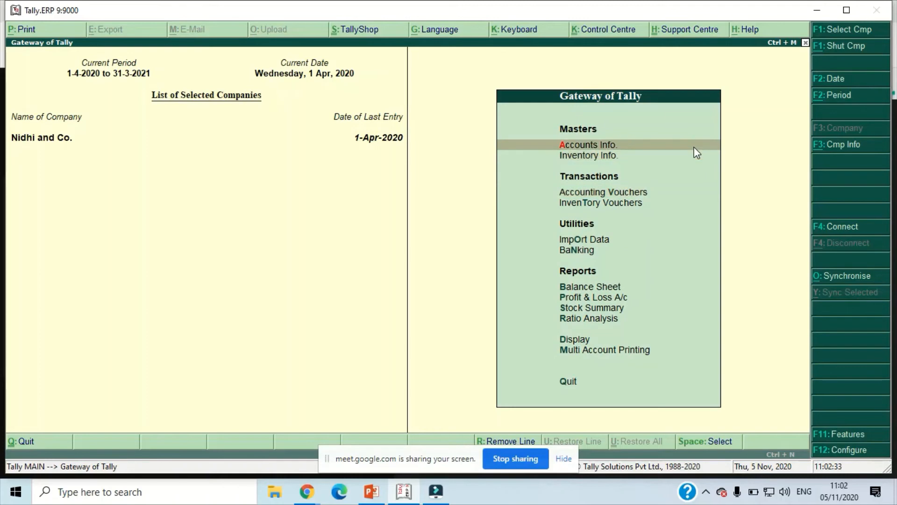
key(Return)
key(Down)
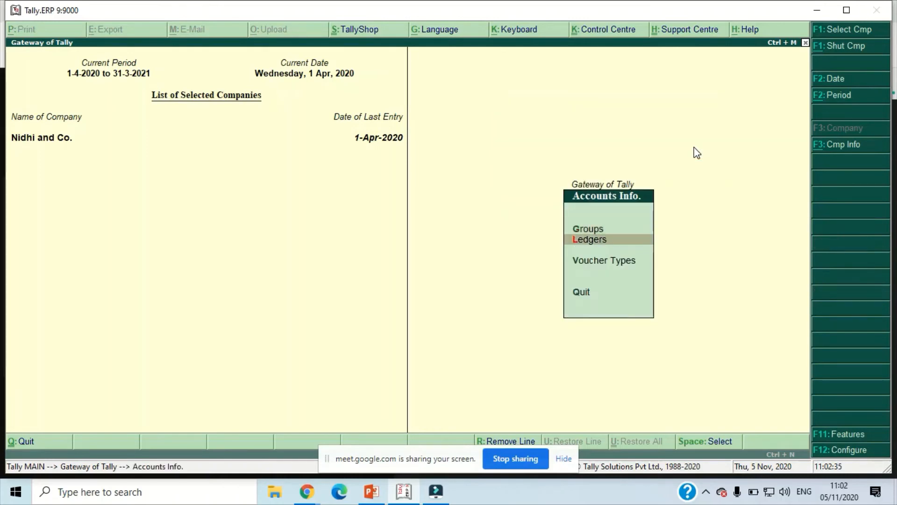
key(Return)
- Open the Carriage Inward ledger for alteration and, from it, open its Direct Expenses group
key(Down)
key(Down)
key(Return)
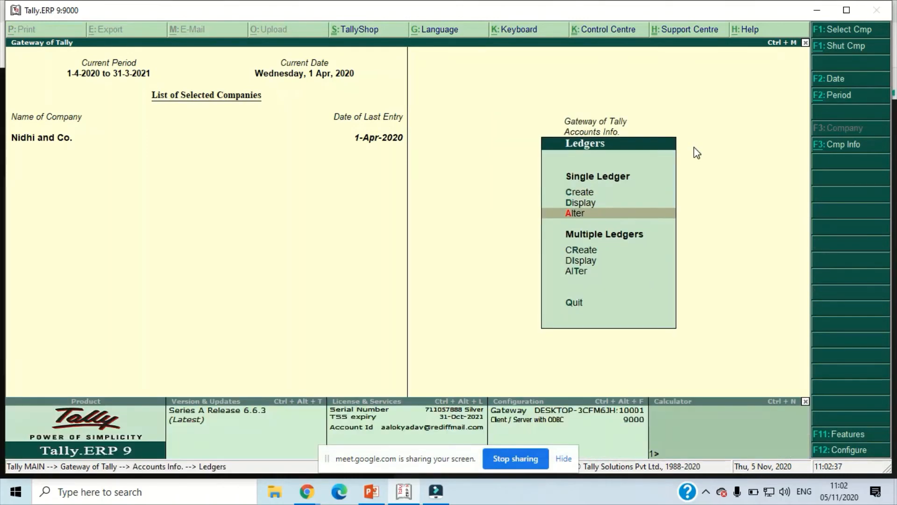
key(Return)
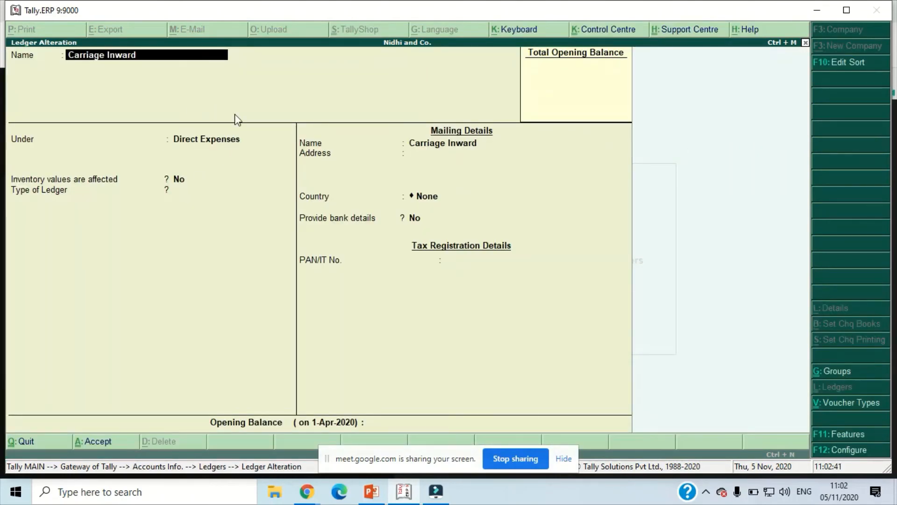
key(Return)
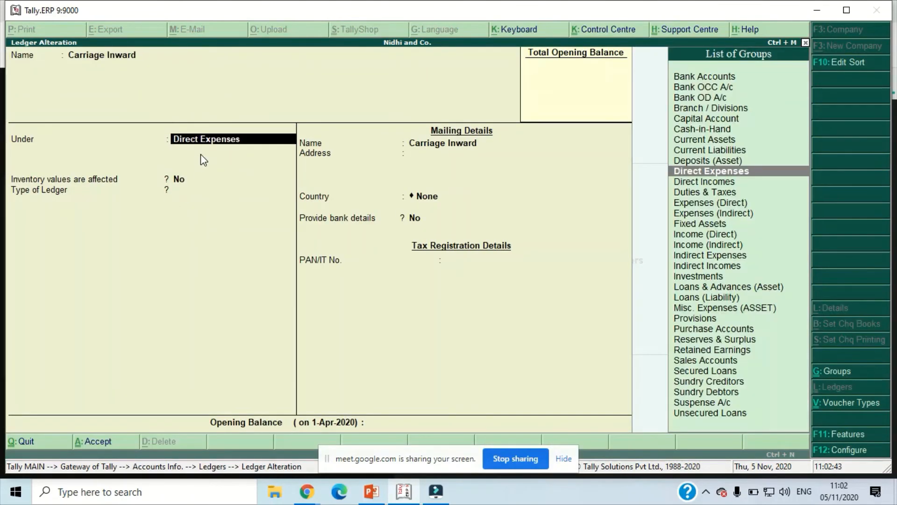
key(ctrl+Return)
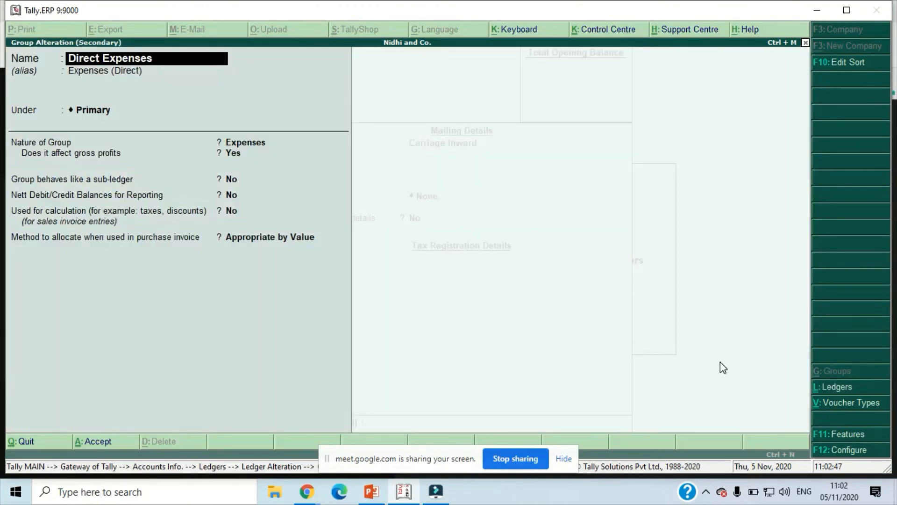
- Open the company's features from the Direct Expenses group and switch to the inventory features
click(854, 433)
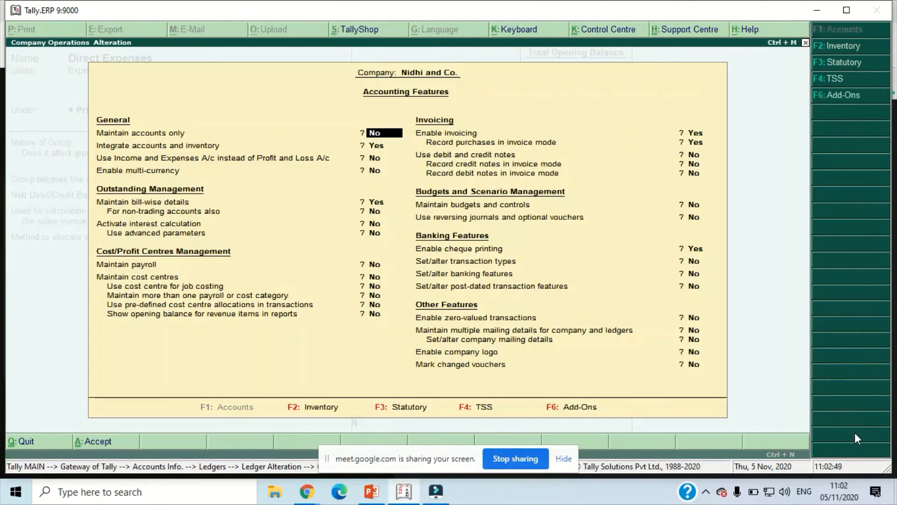
click(722, 290)
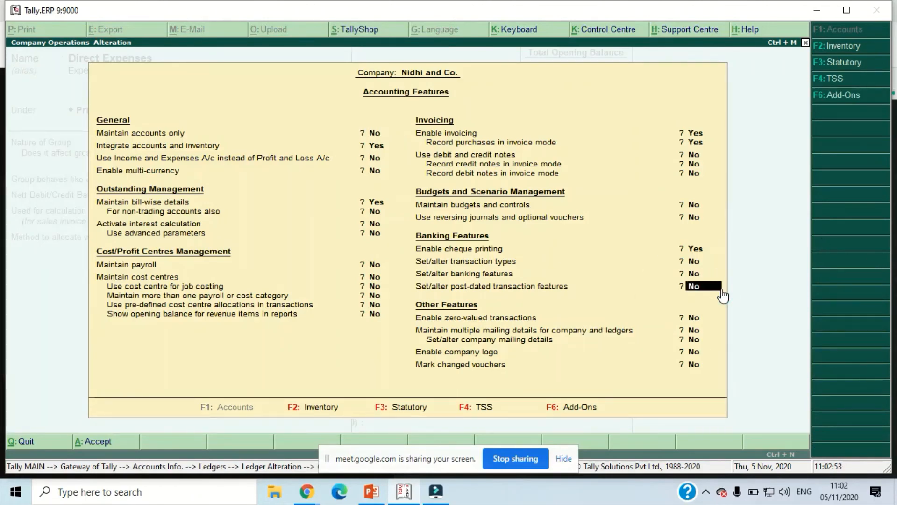
key(XF86MonBrightnessDown)
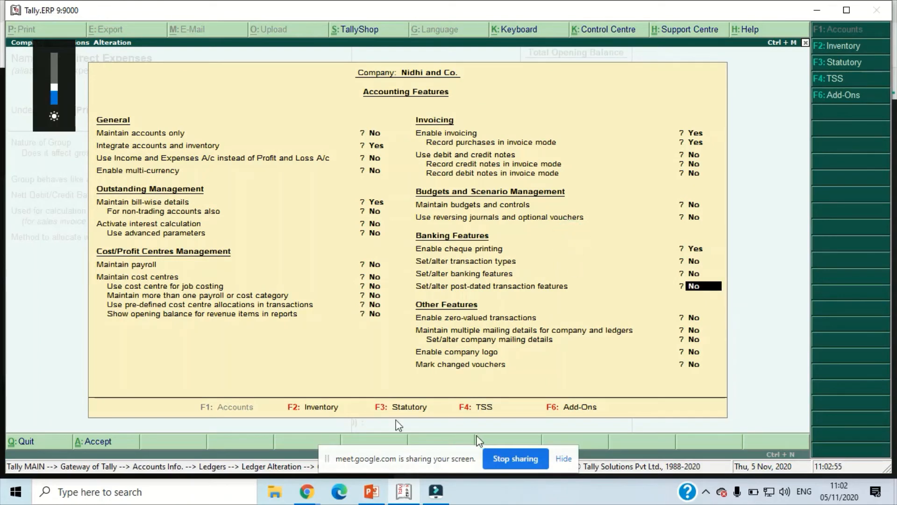
click(307, 407)
click(306, 406)
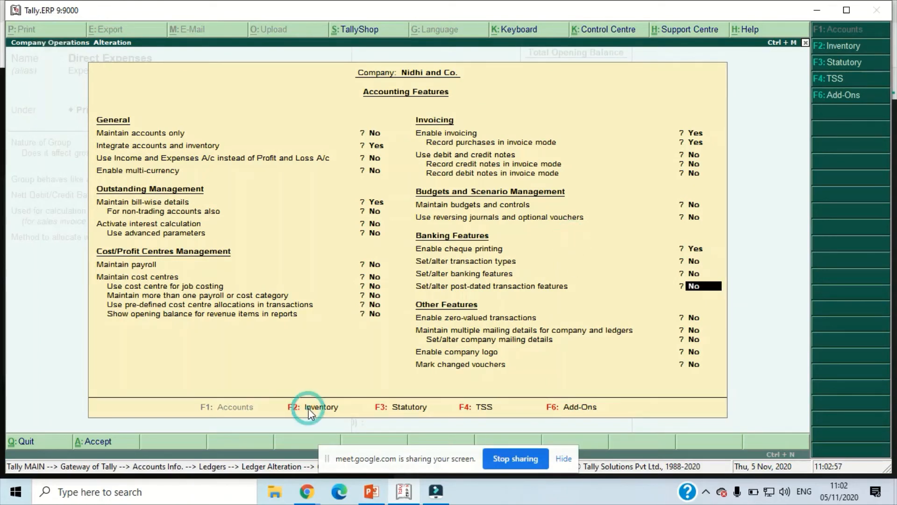
click(296, 408)
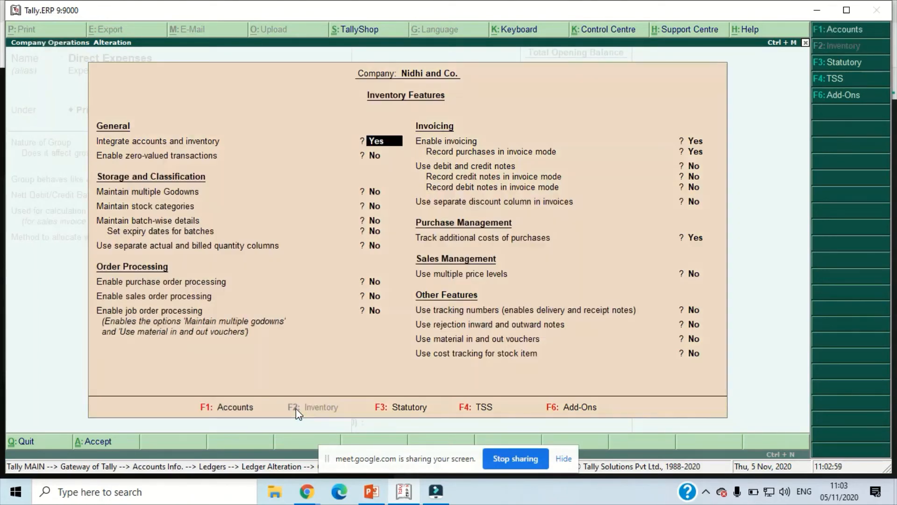
- Set Track additional costs of purchases to No in the inventory features and accept the settings
key(Return)
key(Return)
key(Return)
key(Return)
key(Return)
key(Return)
key(Return)
key(Return)
key(Return)
key(Return)
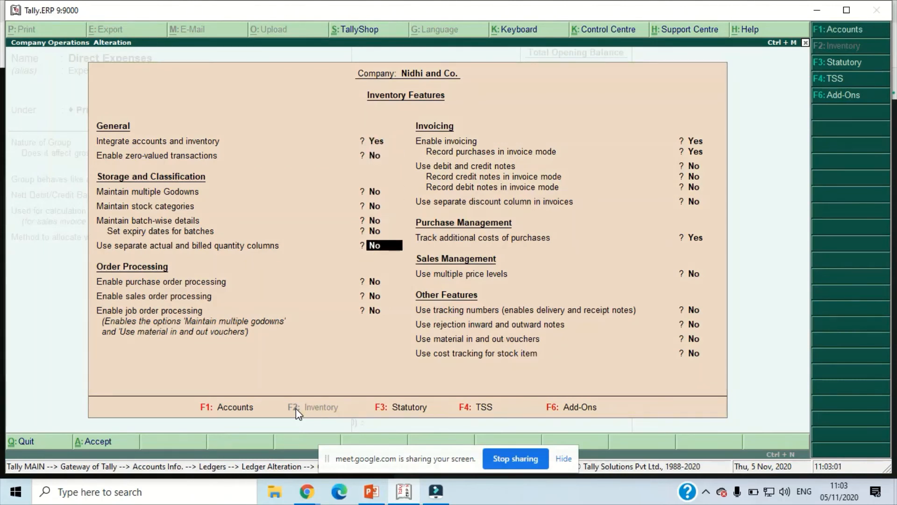
key(Return)
key(Return)
key(Return)
key(Return)
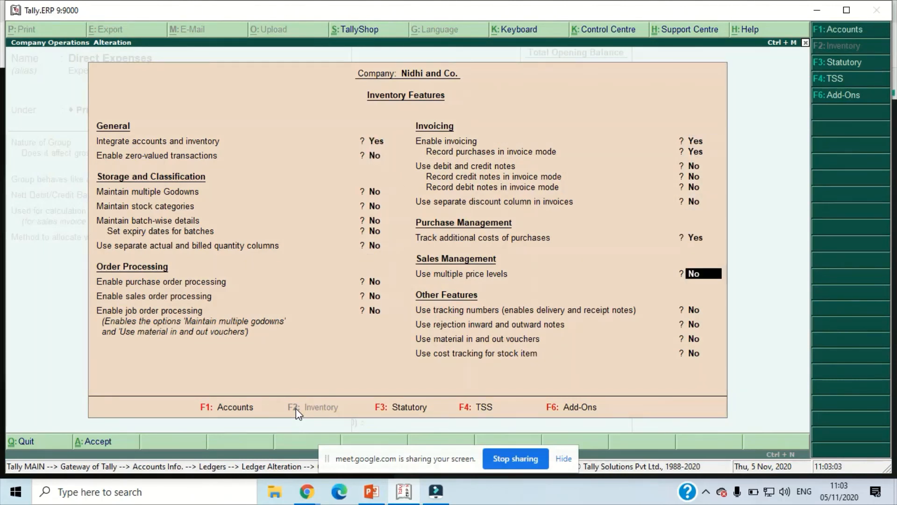
key(Up)
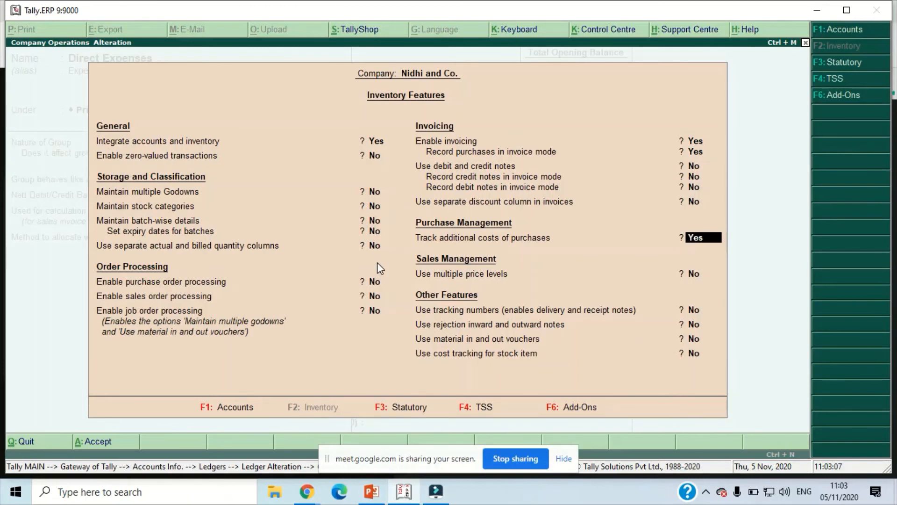
text(n)
key(Return)
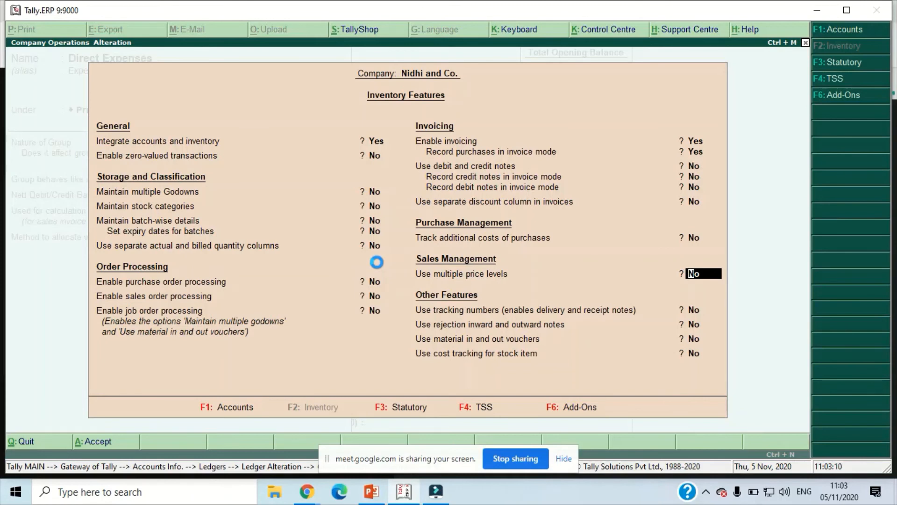
key(ctrl+a)
- Set the Direct Expenses group's method to allocate in purchase invoices to Not Applicable and save the group
key(Return)
key(Return)
key(Return)
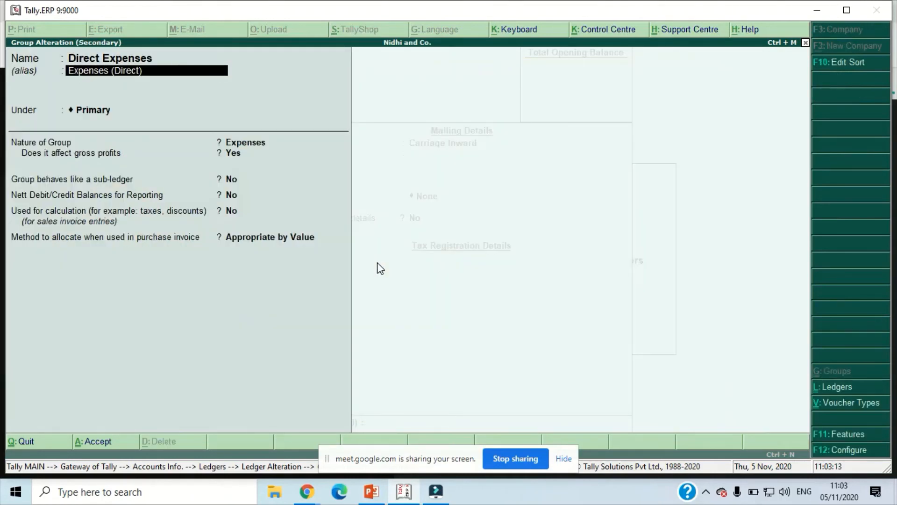
key(Return)
key(Return)
key(Return)
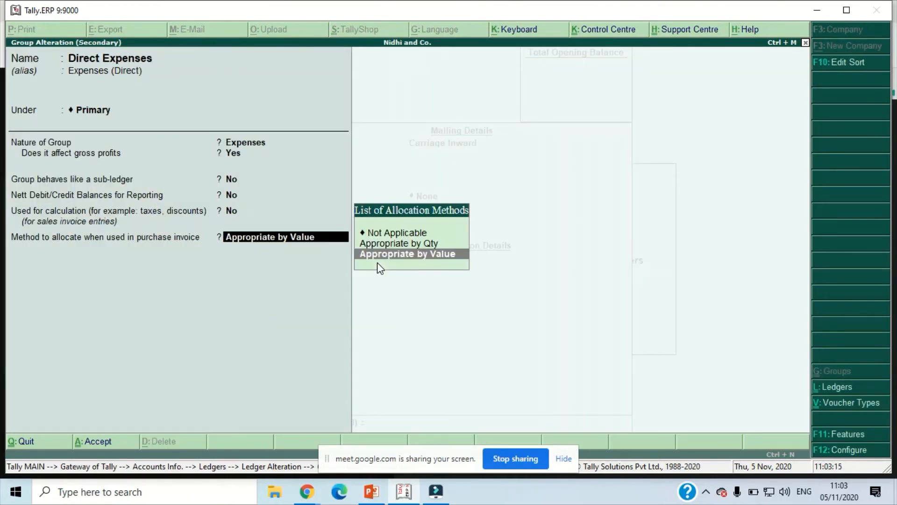
key(Up)
key(Up)
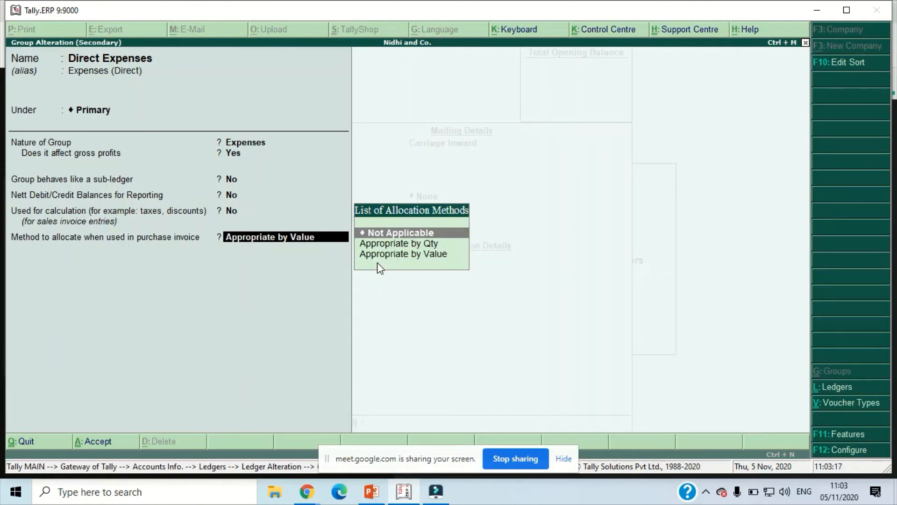
key(Return)
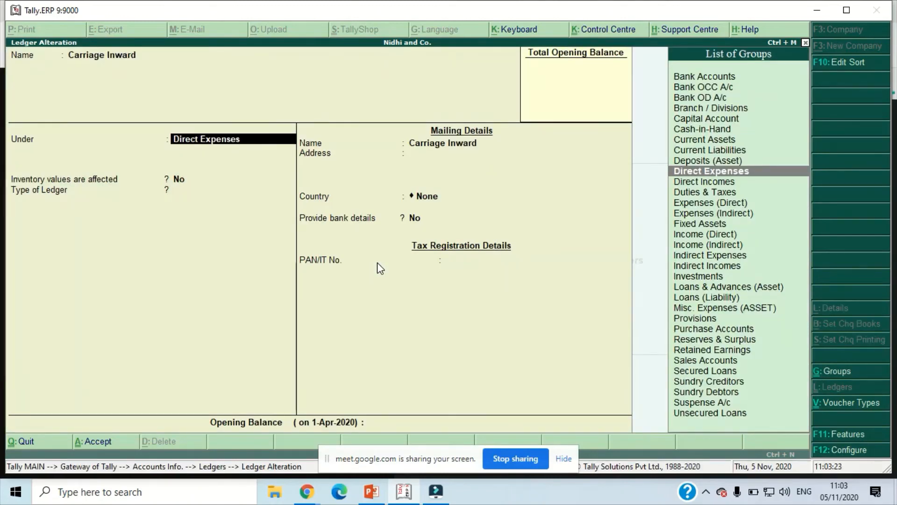
- Leave the Carriage Inward ledger without saving, open the Day Book and open purchase voucher No. 1
key(Escape)
key(Escape)
key(Return)
key(Escape)
key(Escape)
key(Escape)
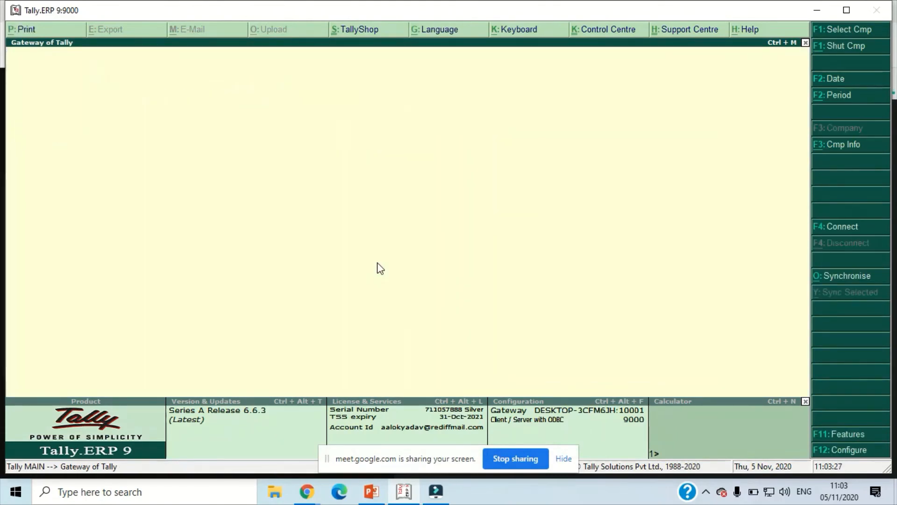
key(d)
key(a)
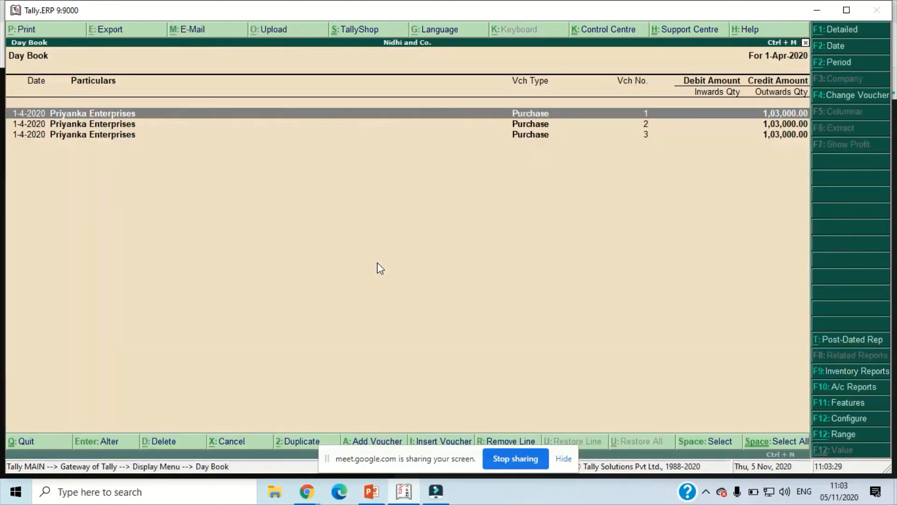
key(Return)
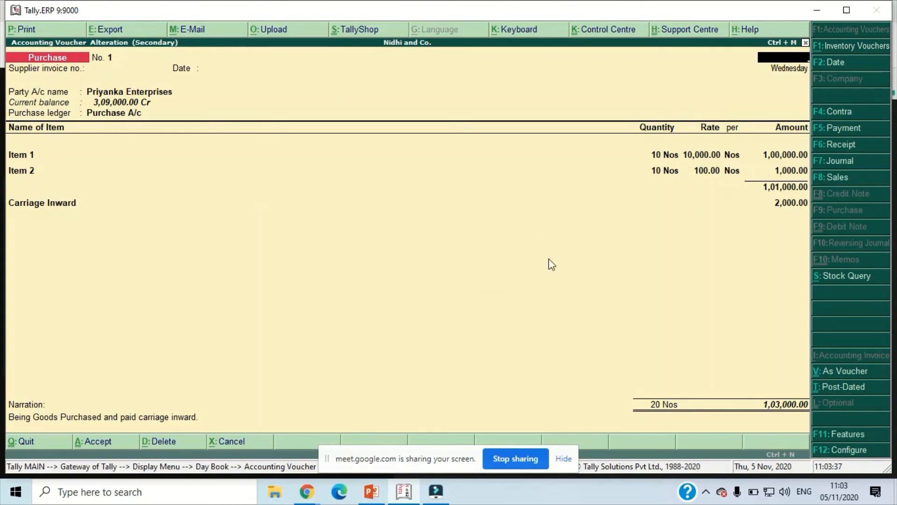
- Set Track additional costs of purchases to Yes in the company's inventory features and accept the settings
click(834, 440)
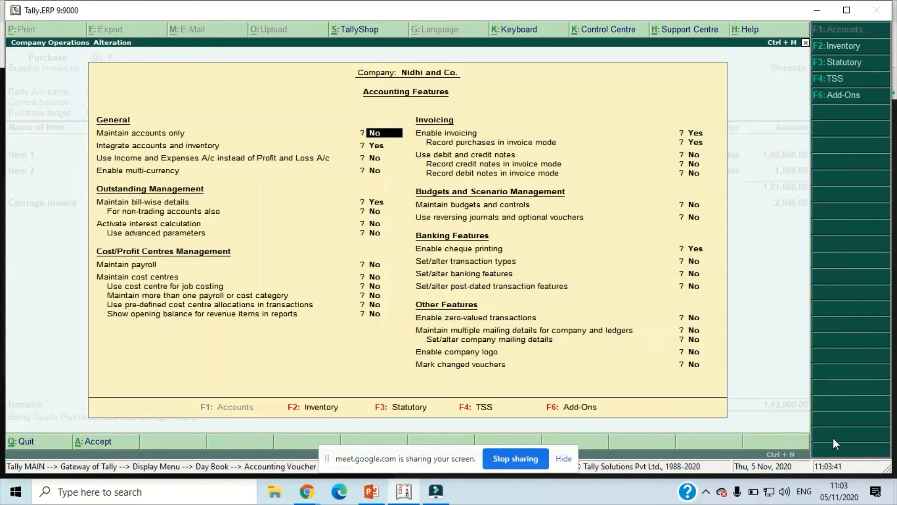
key(F2)
key(Return)
key(Return)
key(Return)
key(Return)
key(Return)
key(Return)
key(Return)
key(Return)
key(Return)
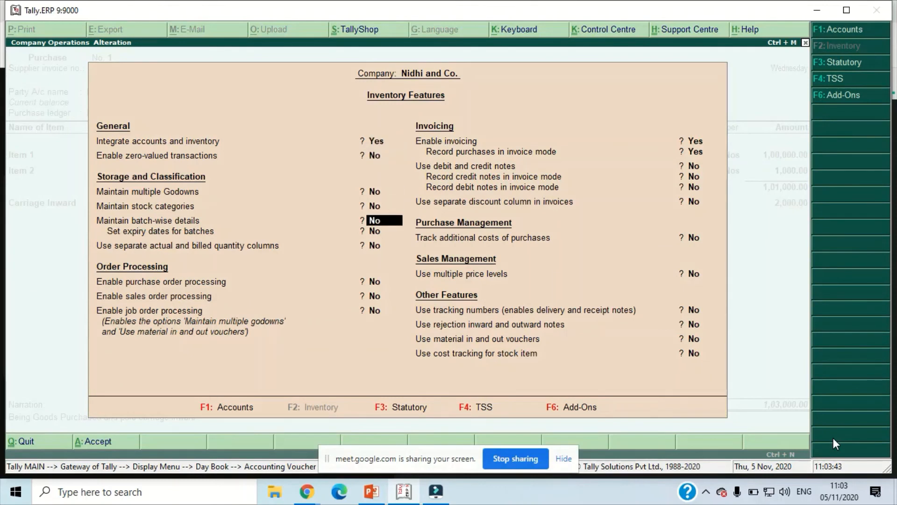
key(Return)
key(Return)
key(Return)
key(Return)
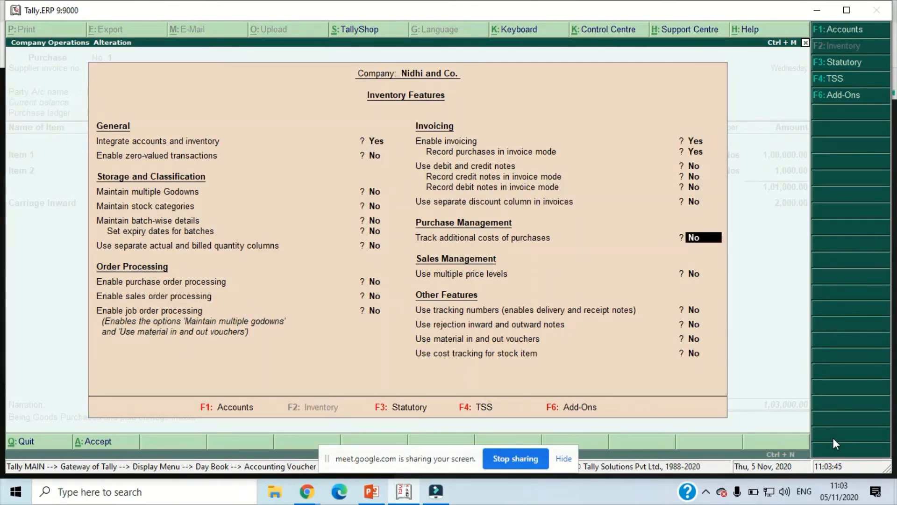
text(y)
key(Return)
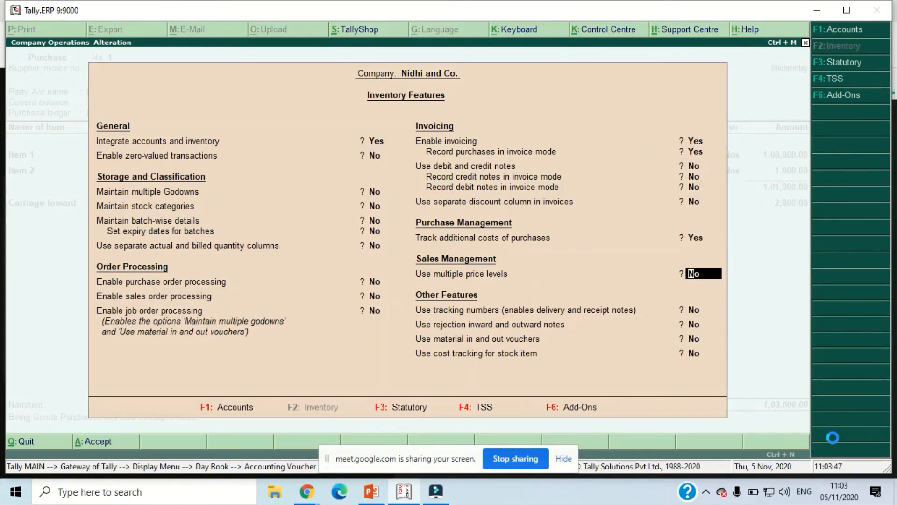
key(ctrl+a)
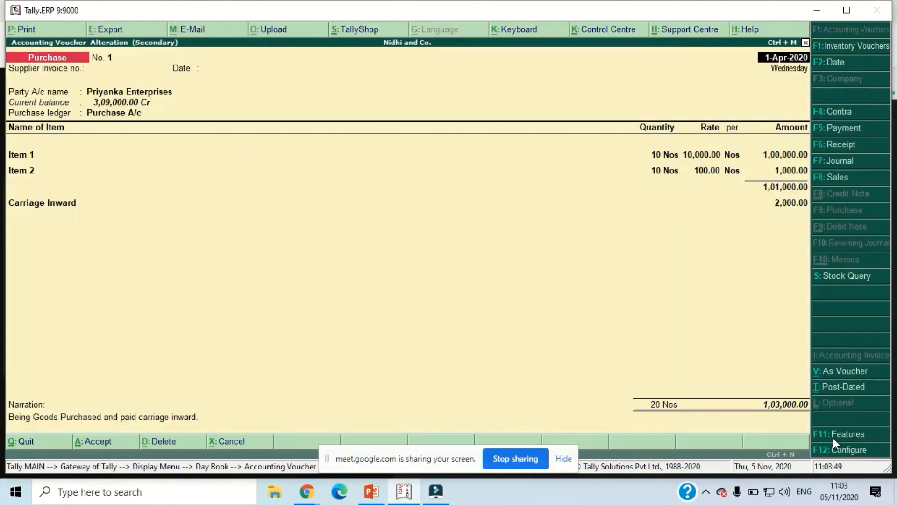
- Close the purchase voucher without saving and return to the Gateway of Tally
key(Escape)
key(y)
key(Escape)
key(Escape)
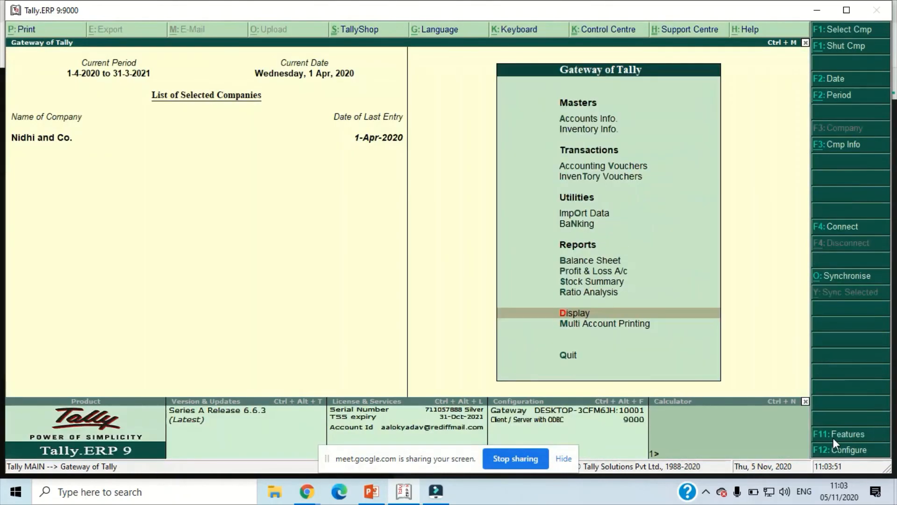
key(Escape)
key(Escape)
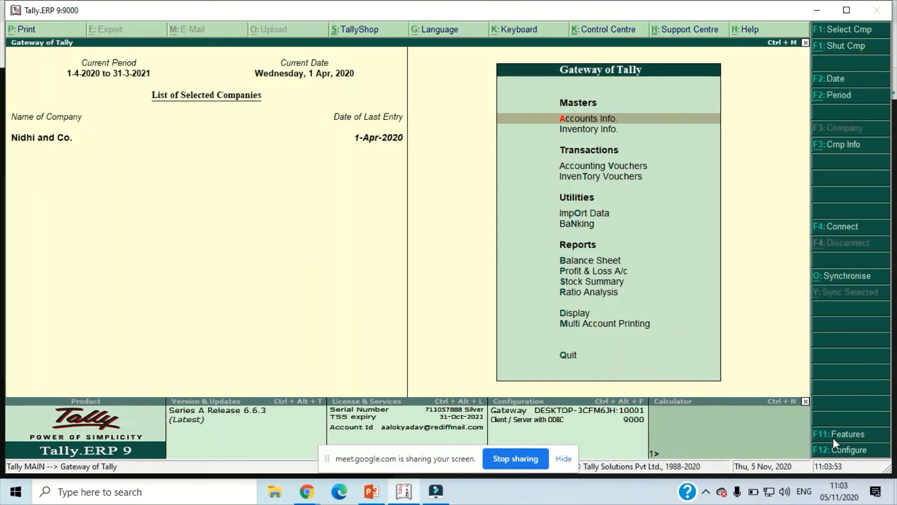
- Open the list of single account groups for alteration
key(Return)
key(Return)
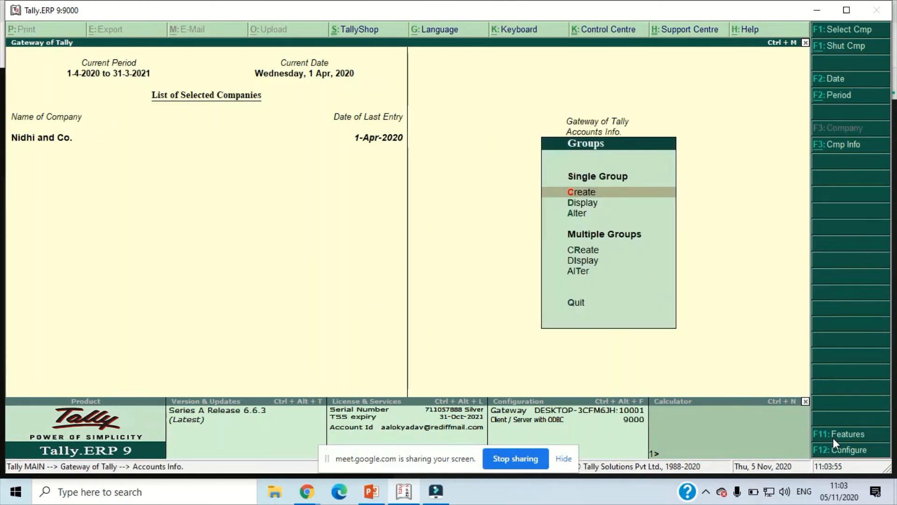
key(Down)
key(Down)
key(Return)
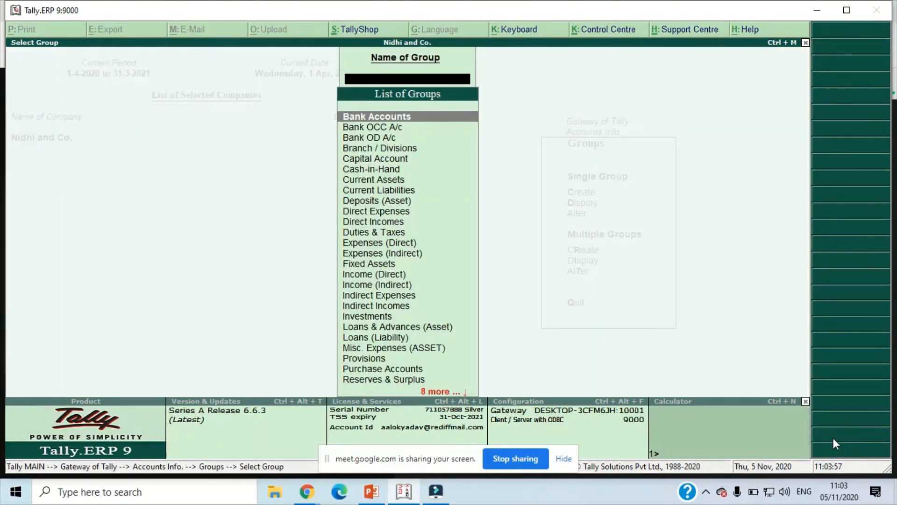
text(Ca)
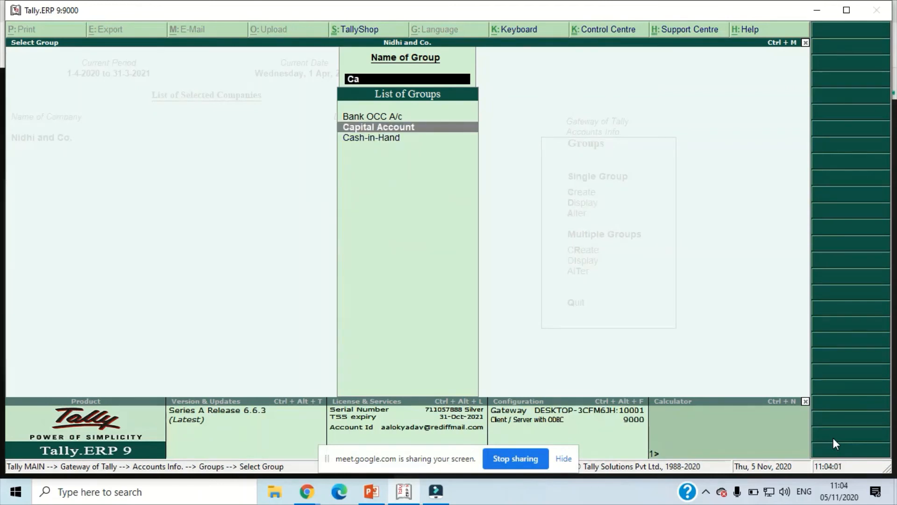
key(BackSpace)
key(BackSpace)
text(C)
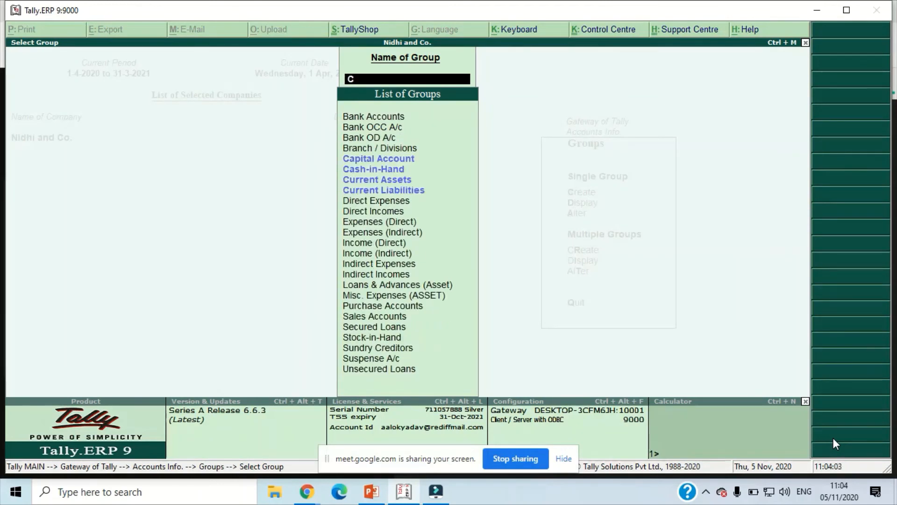
key(BackSpace)
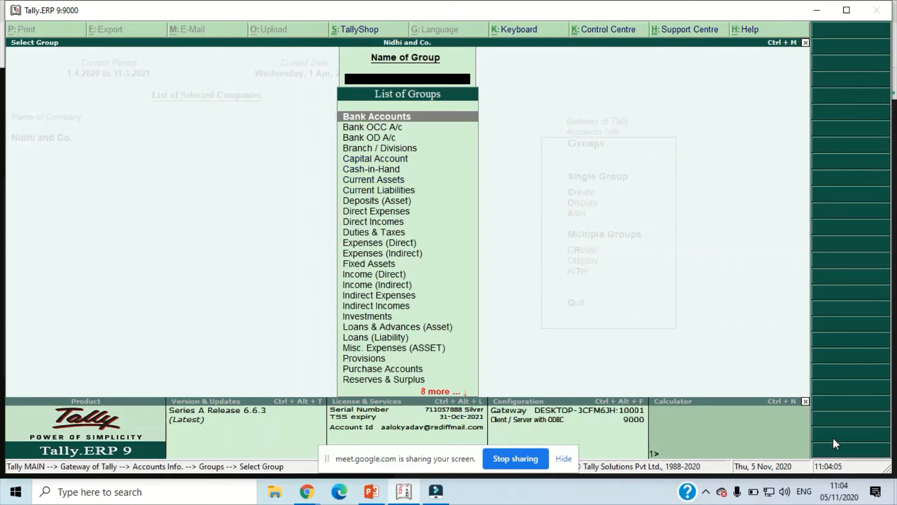
- Open the Direct Expenses group, set its purchase invoice allocation method to Appropriate by Qty and save it
text(Di)
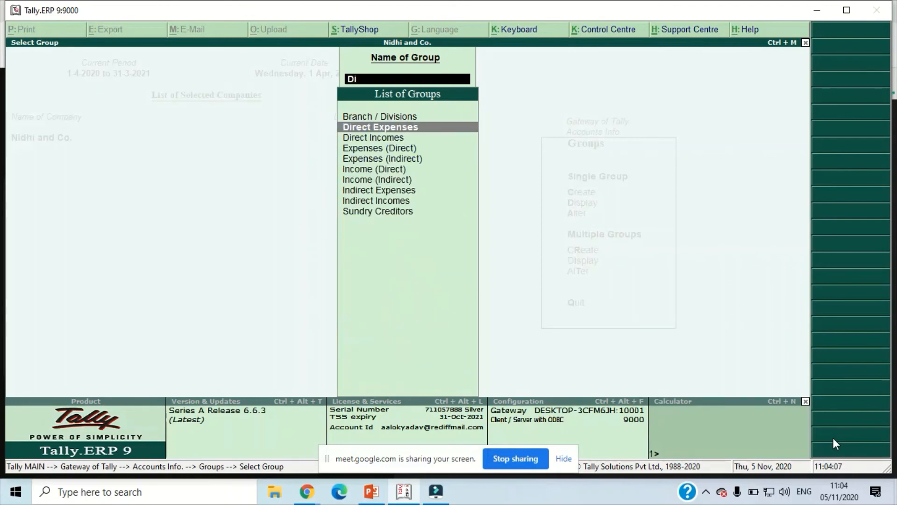
key(Return)
key(Return)
key(Return)
key(Return)
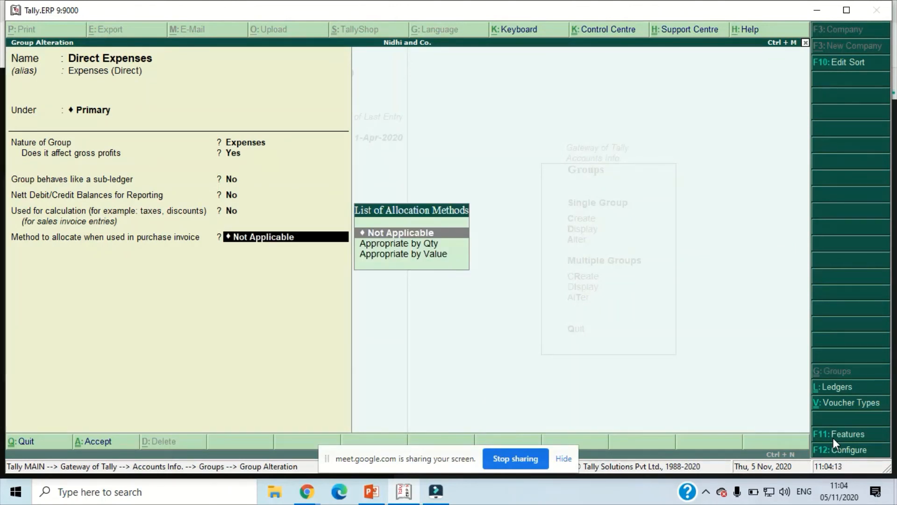
key(Down)
key(Return)
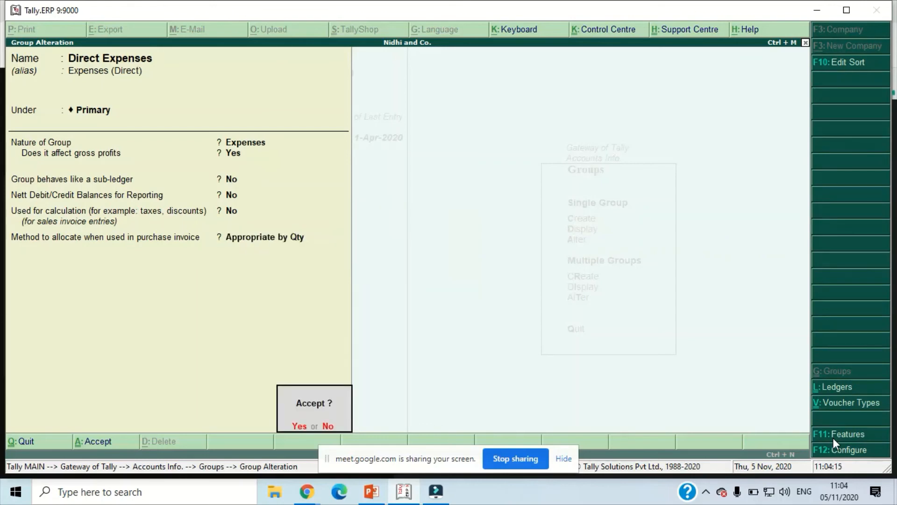
key(Return)
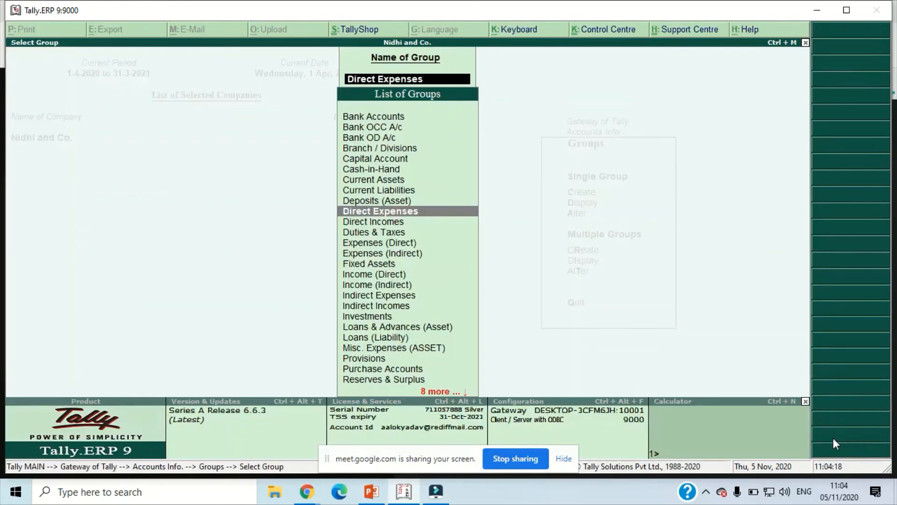
- Leave the group masters, open the Stock Summary and examine the closing rates and values down to Item 3
key(Escape)
key(Escape)
key(Escape)
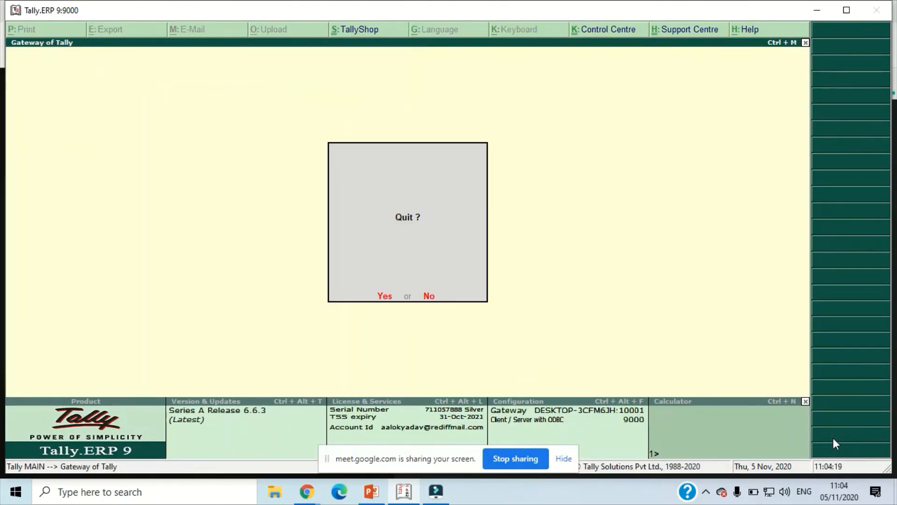
key(Escape)
key(s)
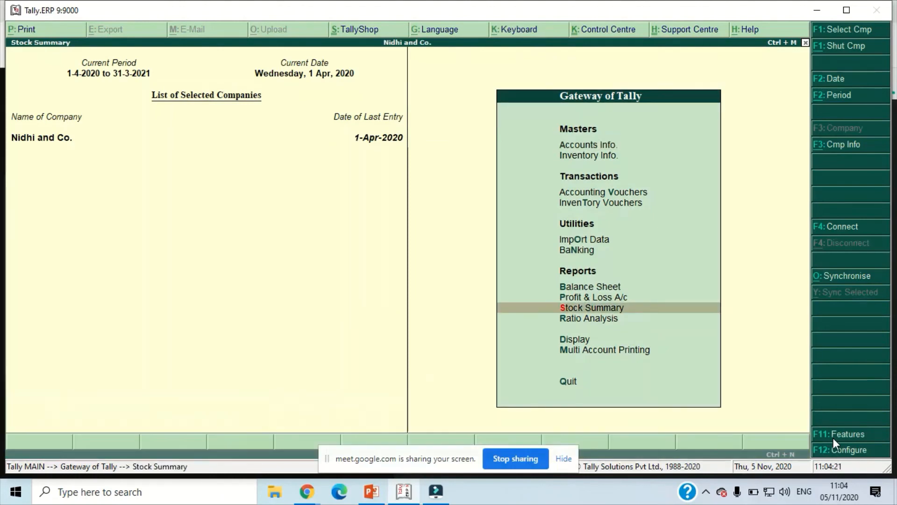
key(Down)
key(Down)
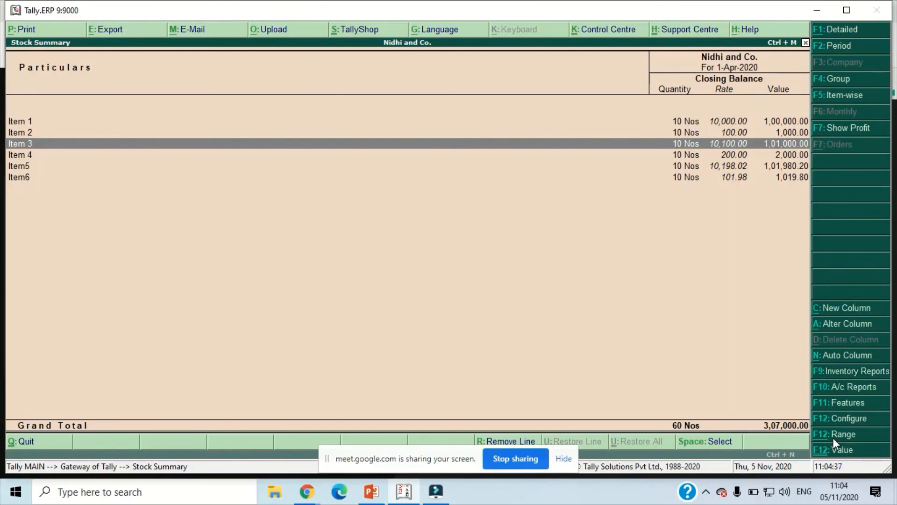
- Leave the Stock Summary after checking Item 4 and open the list of single account groups for alteration
key(Down)
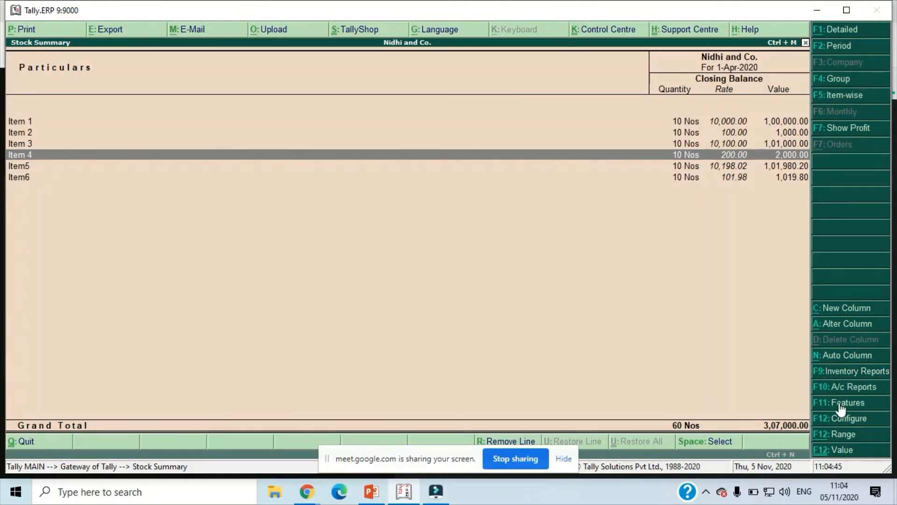
key(Escape)
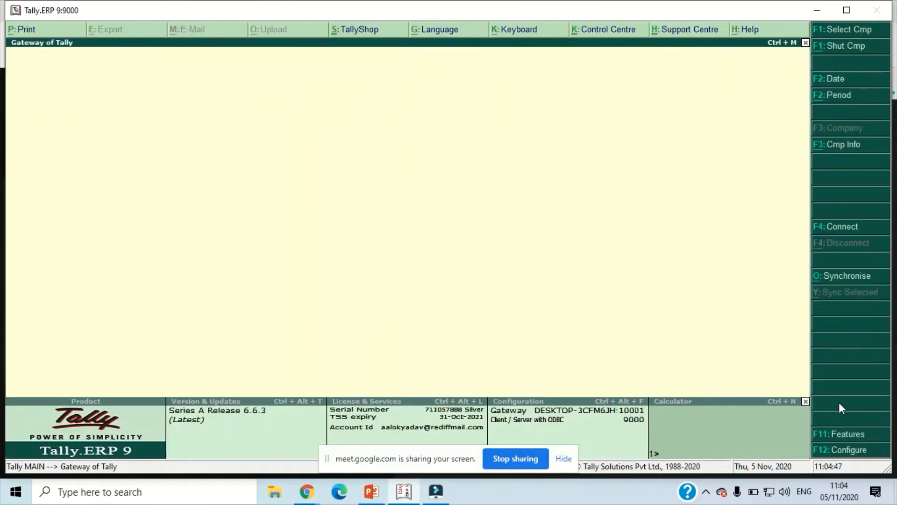
key(Escape)
key(Escape)
key(Return)
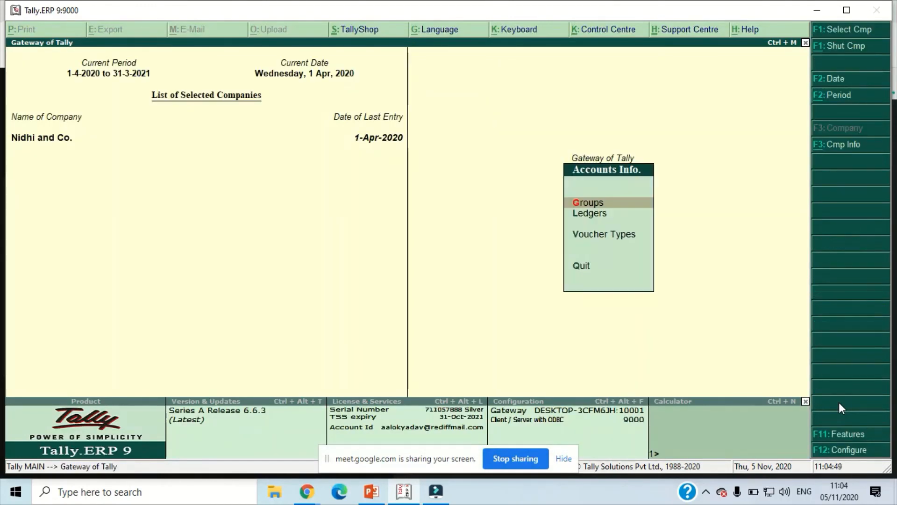
key(Down)
key(Up)
key(Return)
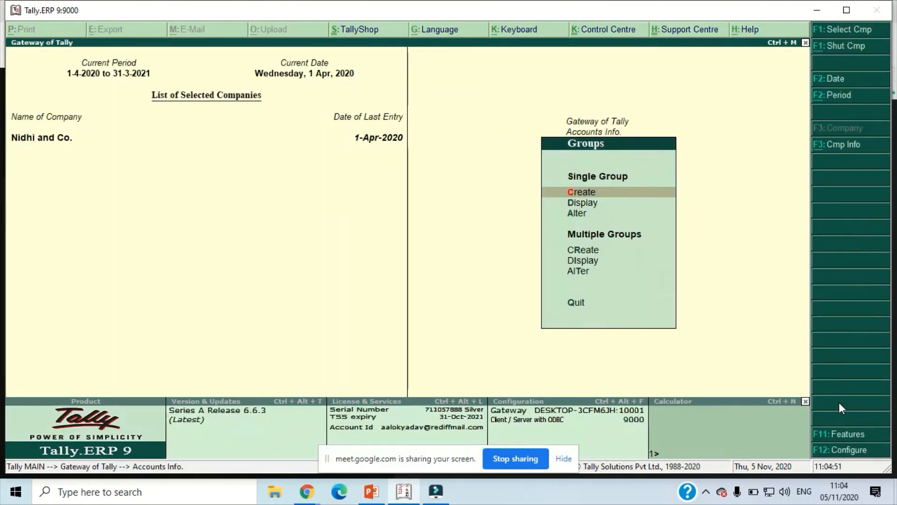
key(Down)
key(Down)
key(Return)
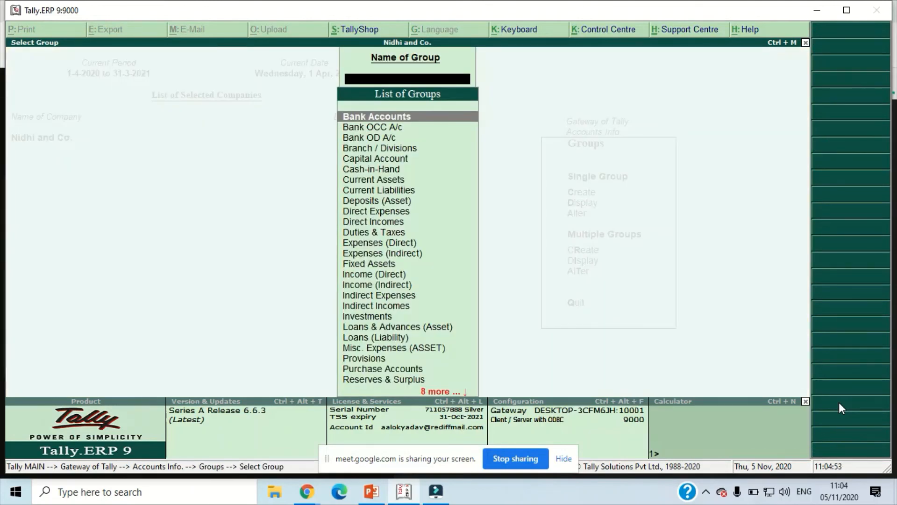
- Open the Direct Expenses group, set its purchase invoice allocation method to Appropriate by Value and save it
text(Di)
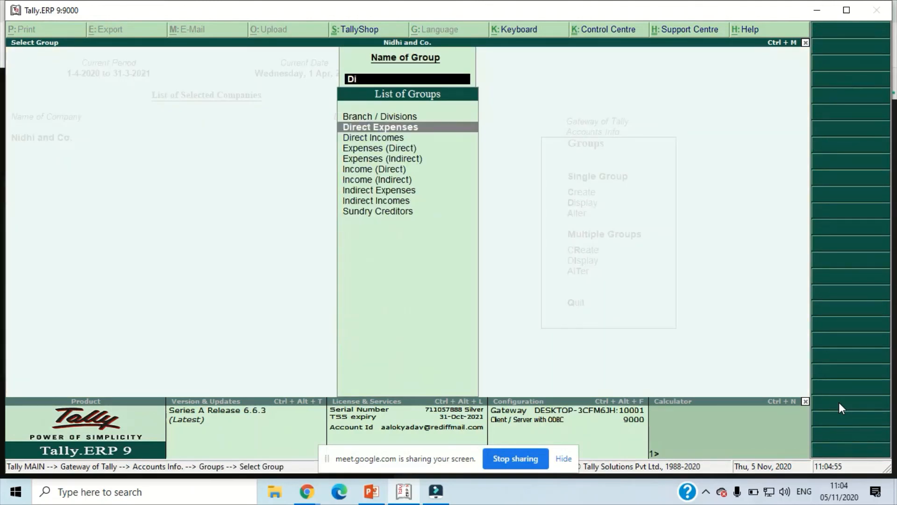
key(Return)
key(Return)
key(Return)
key(Return)
key(Return)
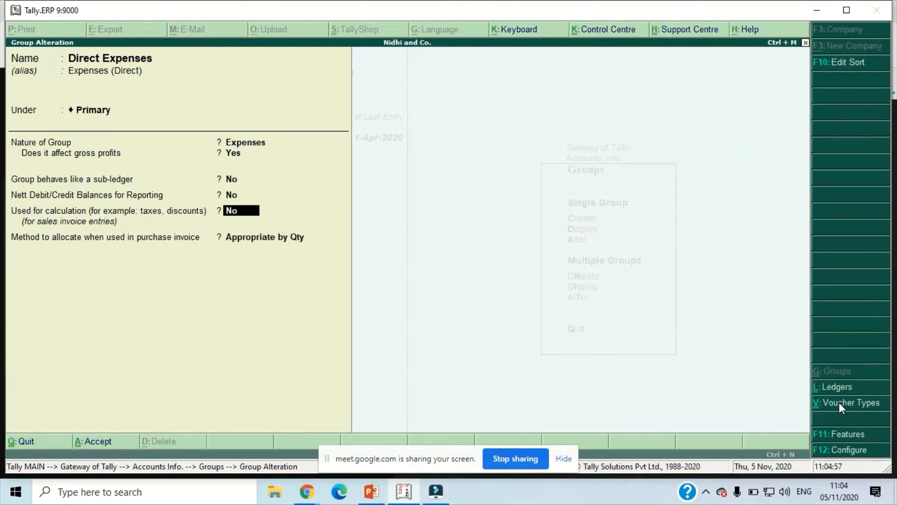
key(Return)
key(Down)
key(Return)
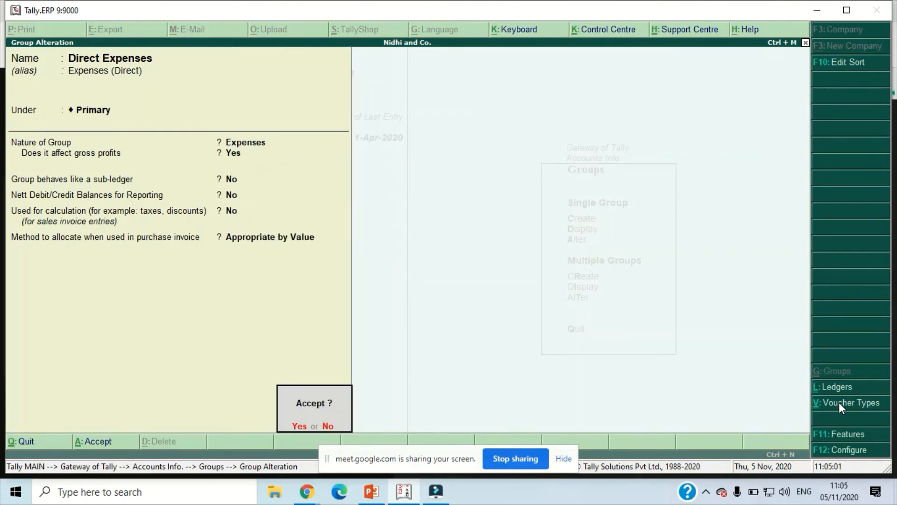
click(839, 402)
key(Return)
- Leave the group masters and open purchase voucher No. 3 from the Day Book to examine its item rates and carriage inward
key(Escape)
key(Escape)
key(Escape)
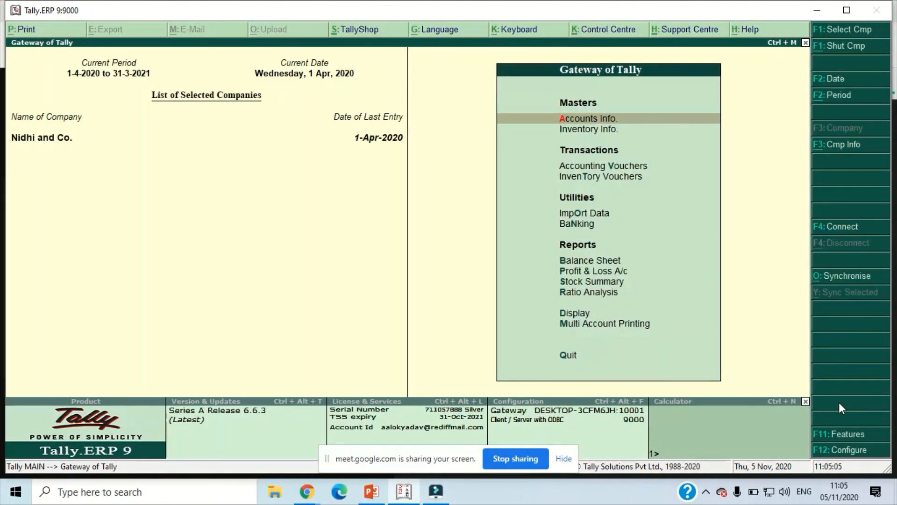
key(d)
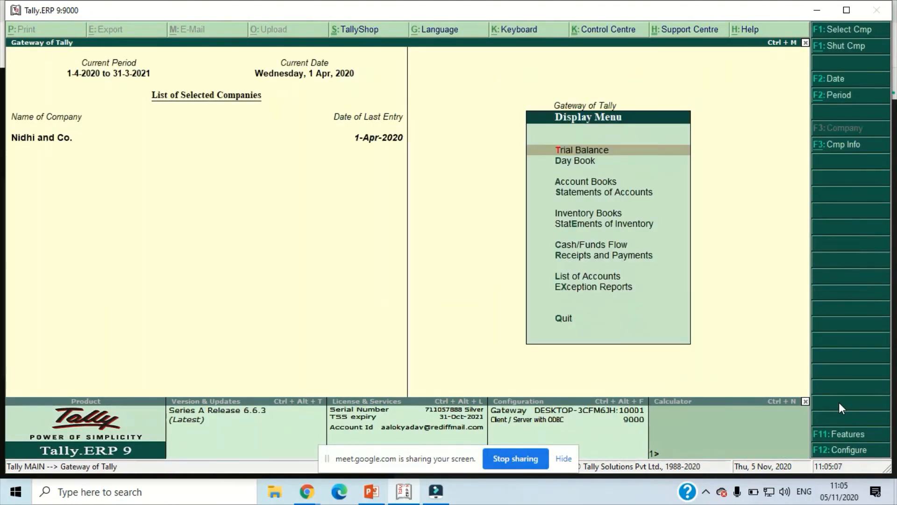
key(d)
key(Down)
key(Down)
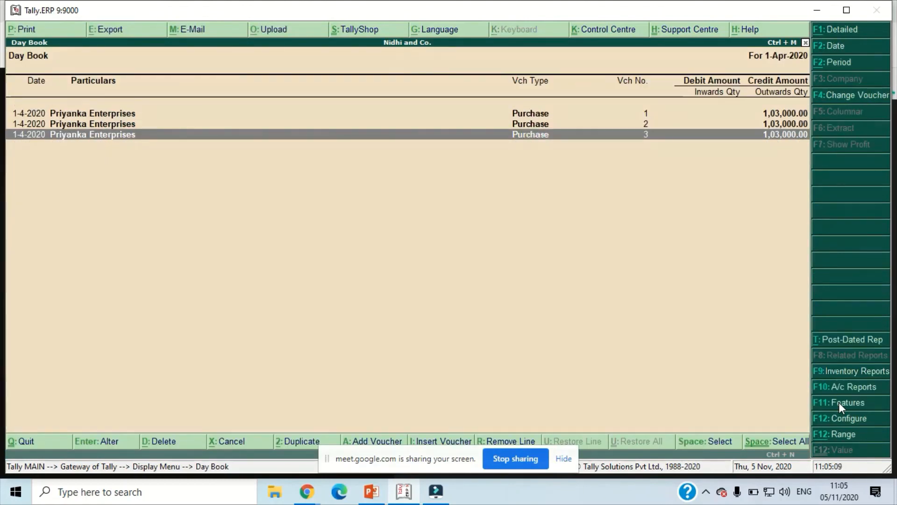
key(Return)
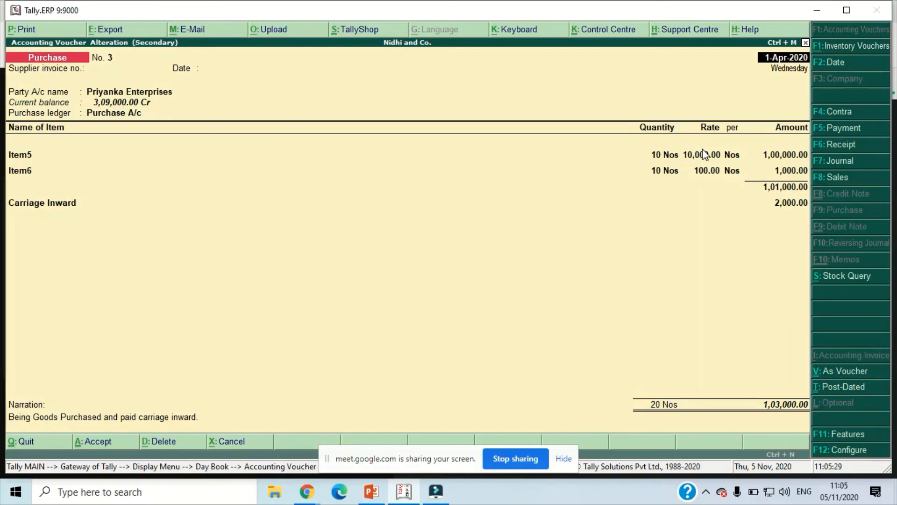
- Close the purchase voucher without saving, open the Stock Summary and examine the closing rates and values down to Item5
key(Escape)
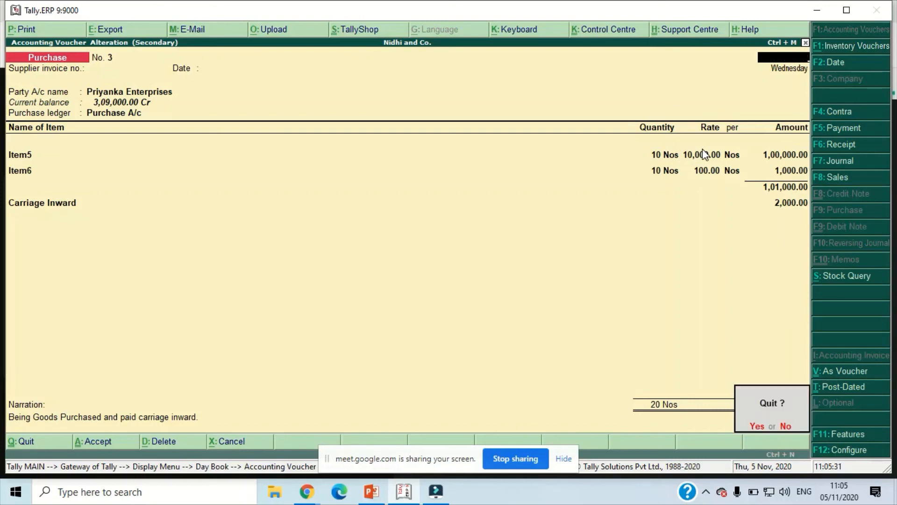
key(Return)
key(Escape)
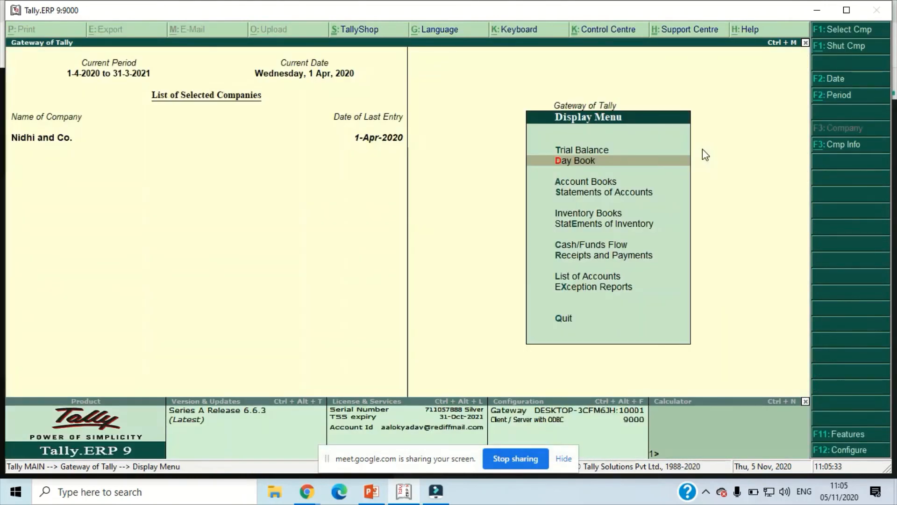
key(Escape)
key(s)
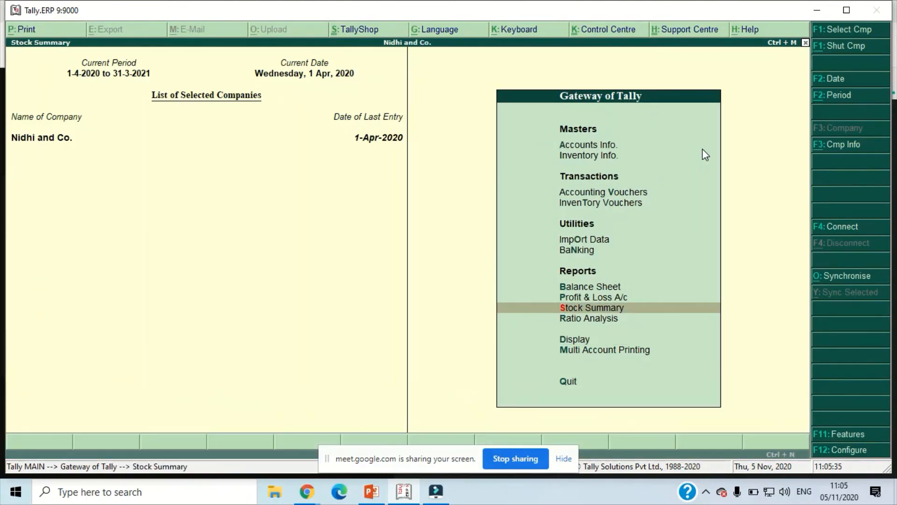
key(Down)
key(Down)
key(Down)
key(Down)
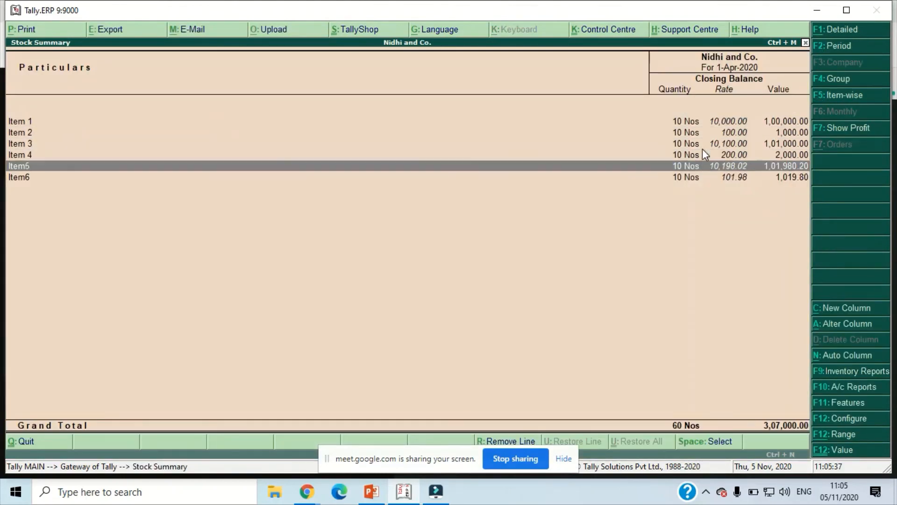